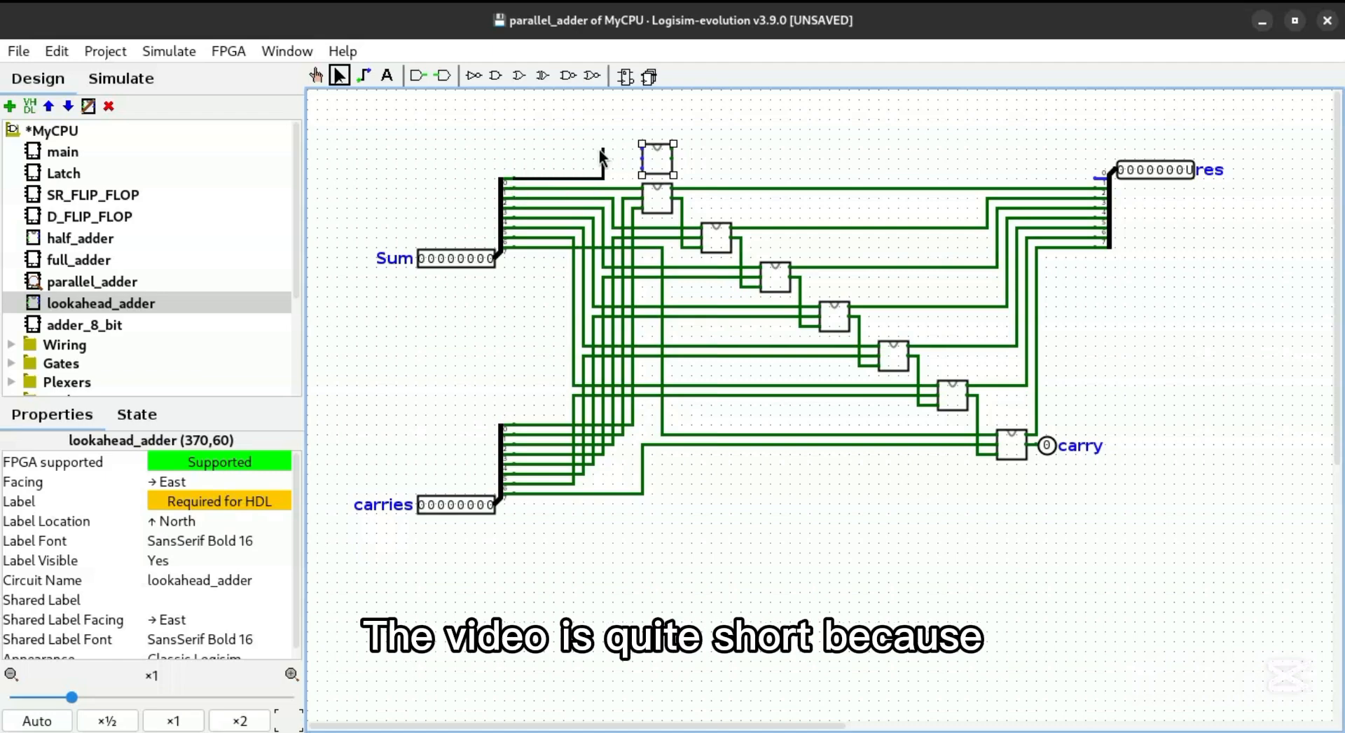
Add a one-bit input pin above the Sum pin and wire it to the lowest input of the top lookahead_adder
left_click(11, 344)
left_click(78, 171)
left_click(434, 131)
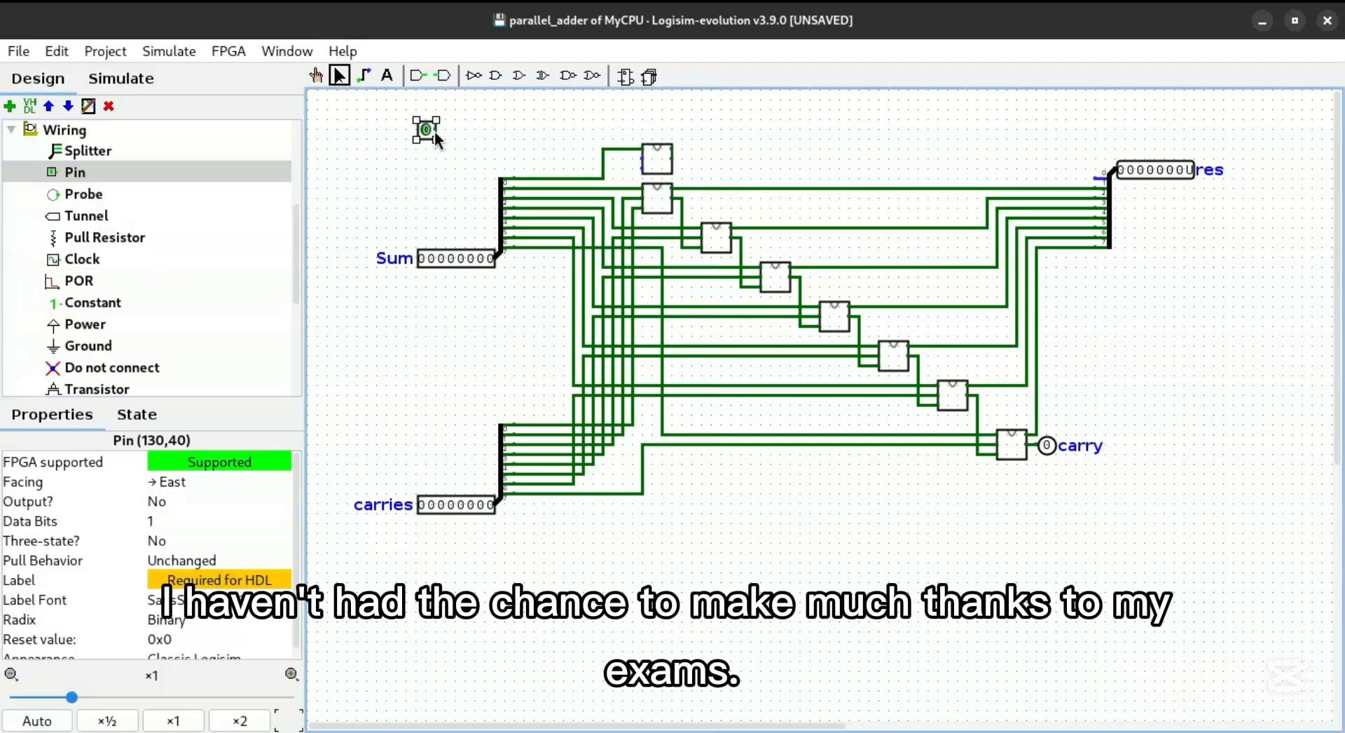
left_click_drag(427, 133, 428, 150)
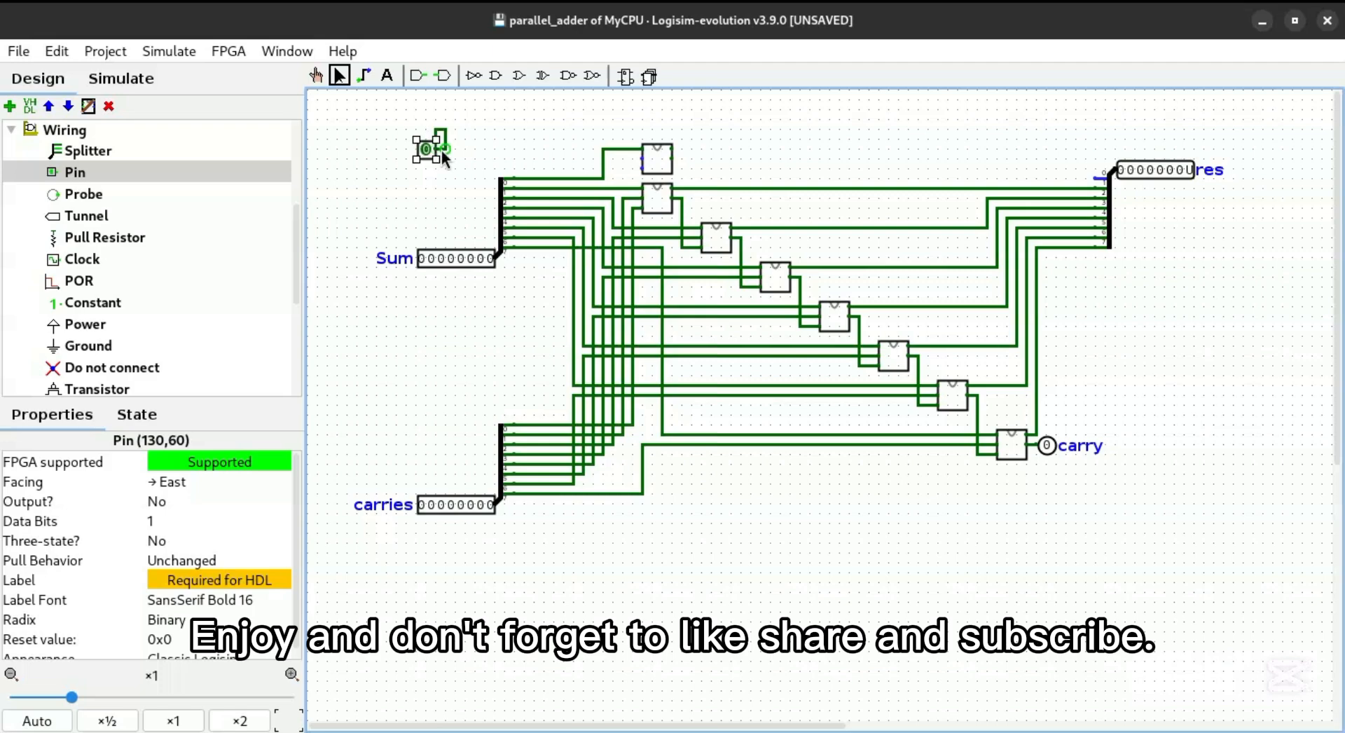
left_click(444, 149)
key("Delete")
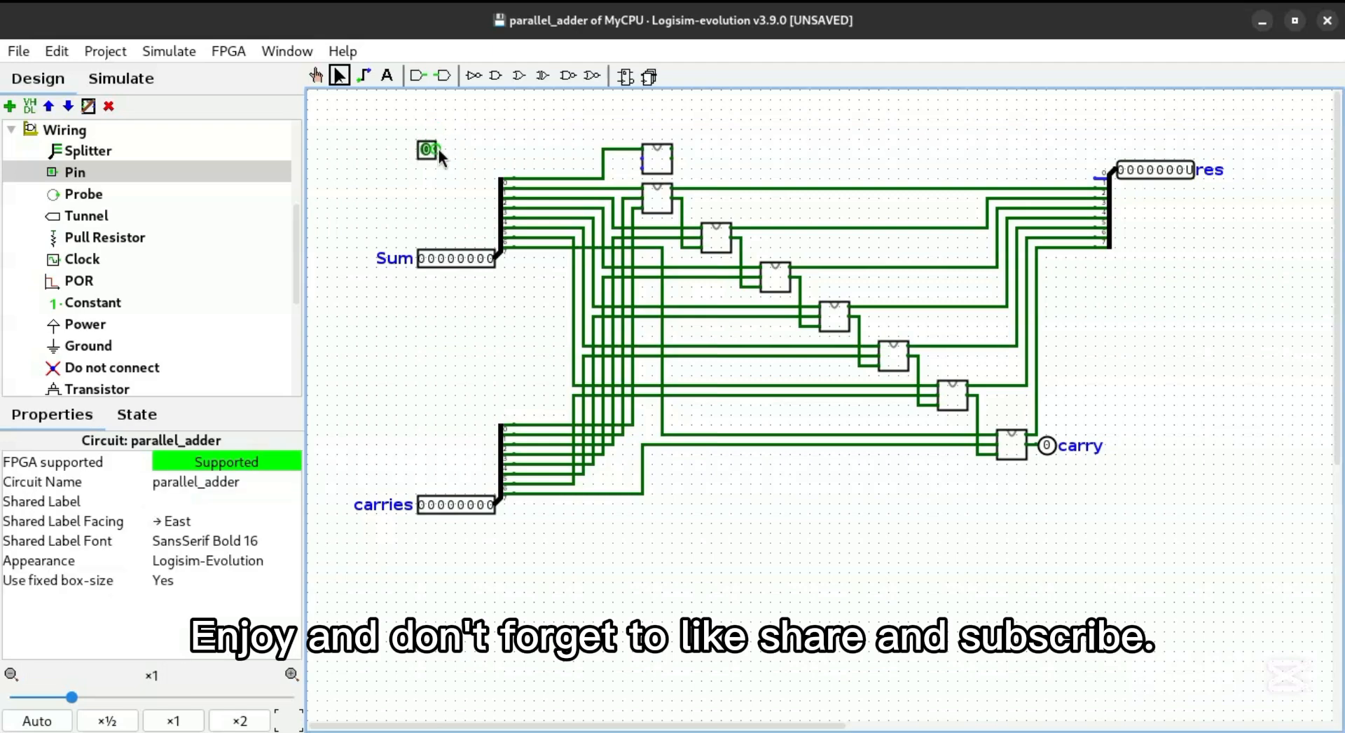
mouse_move(438, 149)
left_mouse_down()
mouse_move(464, 149)
mouse_move(426, 165)
mouse_move(616, 167)
left_mouse_up()
key("Delete")
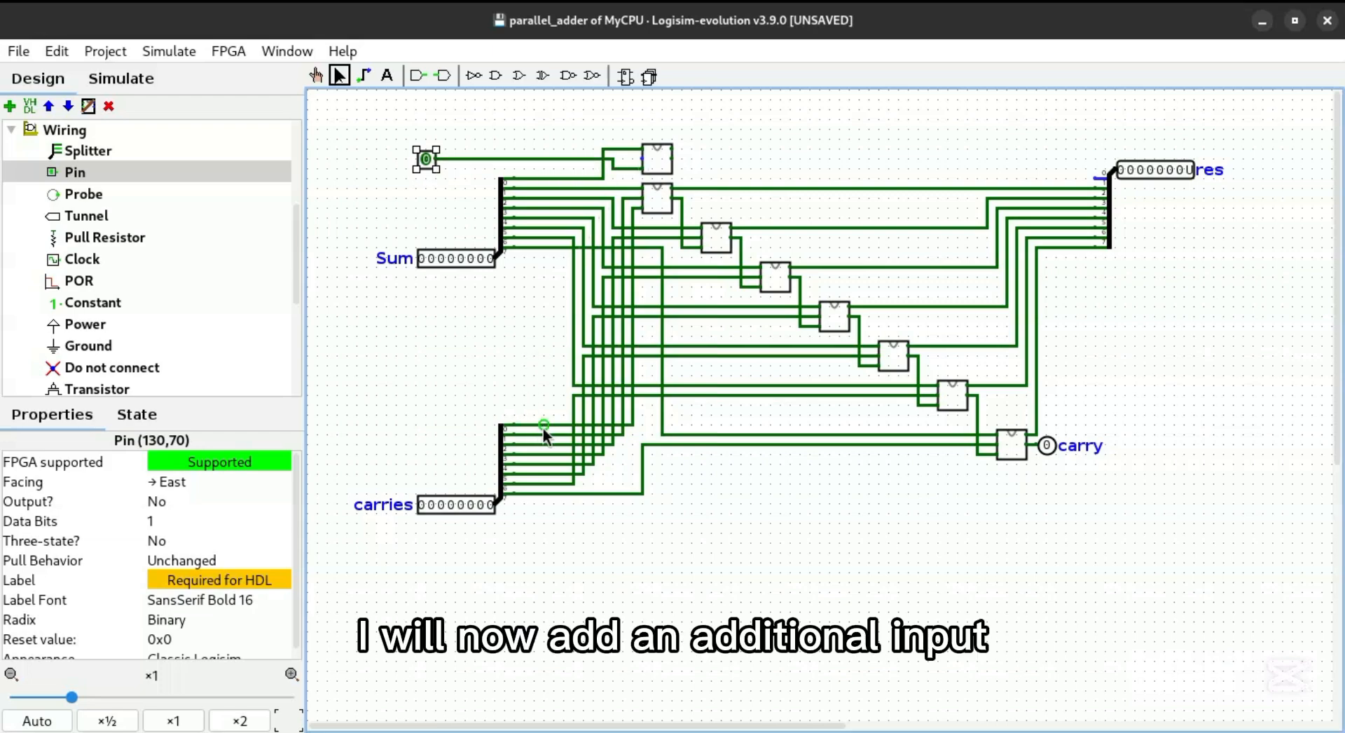
Wire the top lookahead_adder to the first carries and res bits, and feed its carry output into the adder below in place of the first carries bit
mouse_move(545, 426)
left_mouse_down()
mouse_move(595, 199)
mouse_move(589, 136)
mouse_move(1092, 178)
left_mouse_up()
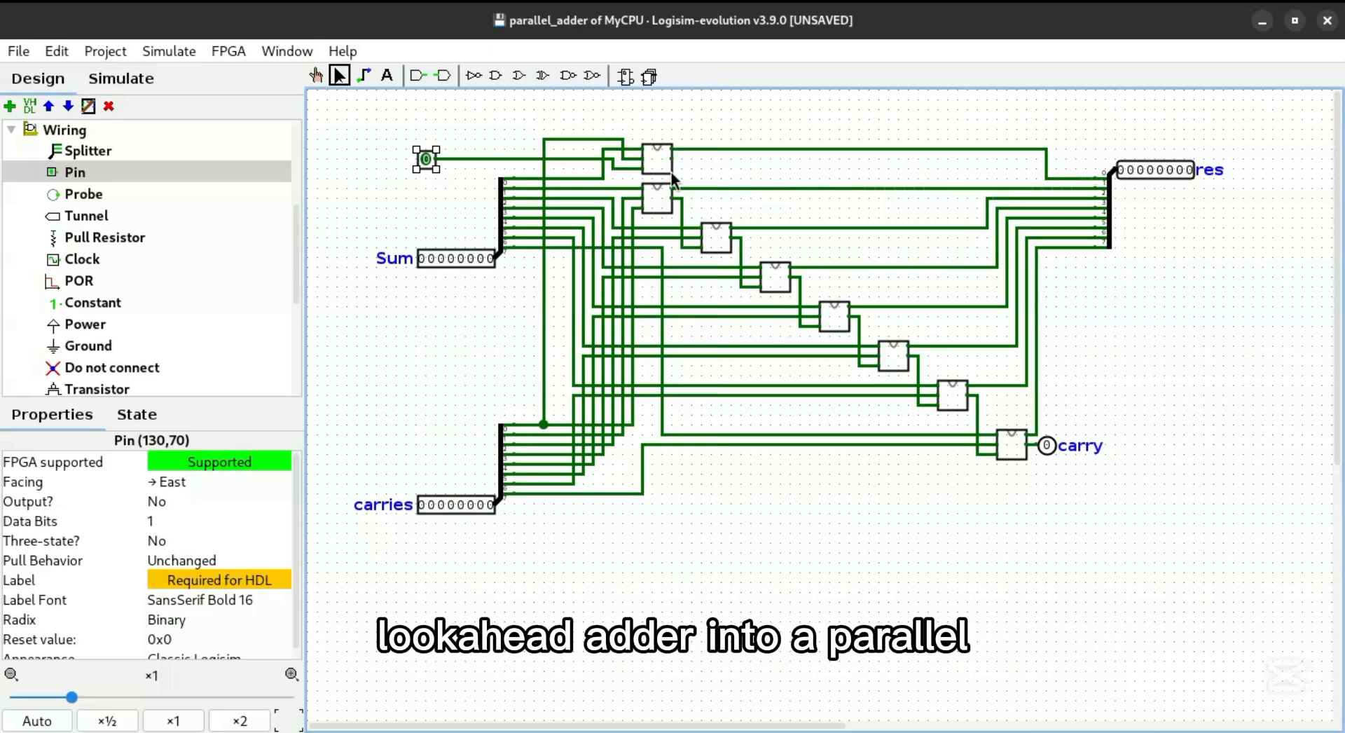
left_click(631, 422)
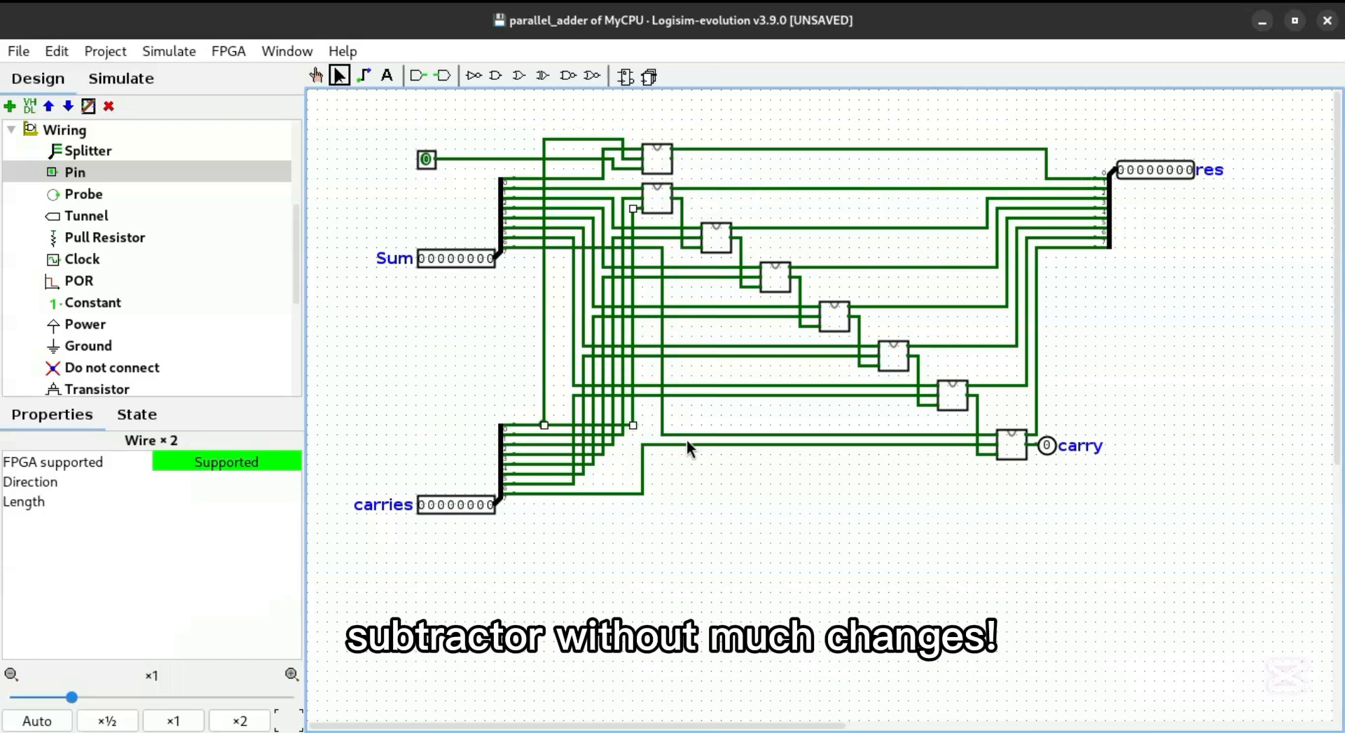
key("Delete")
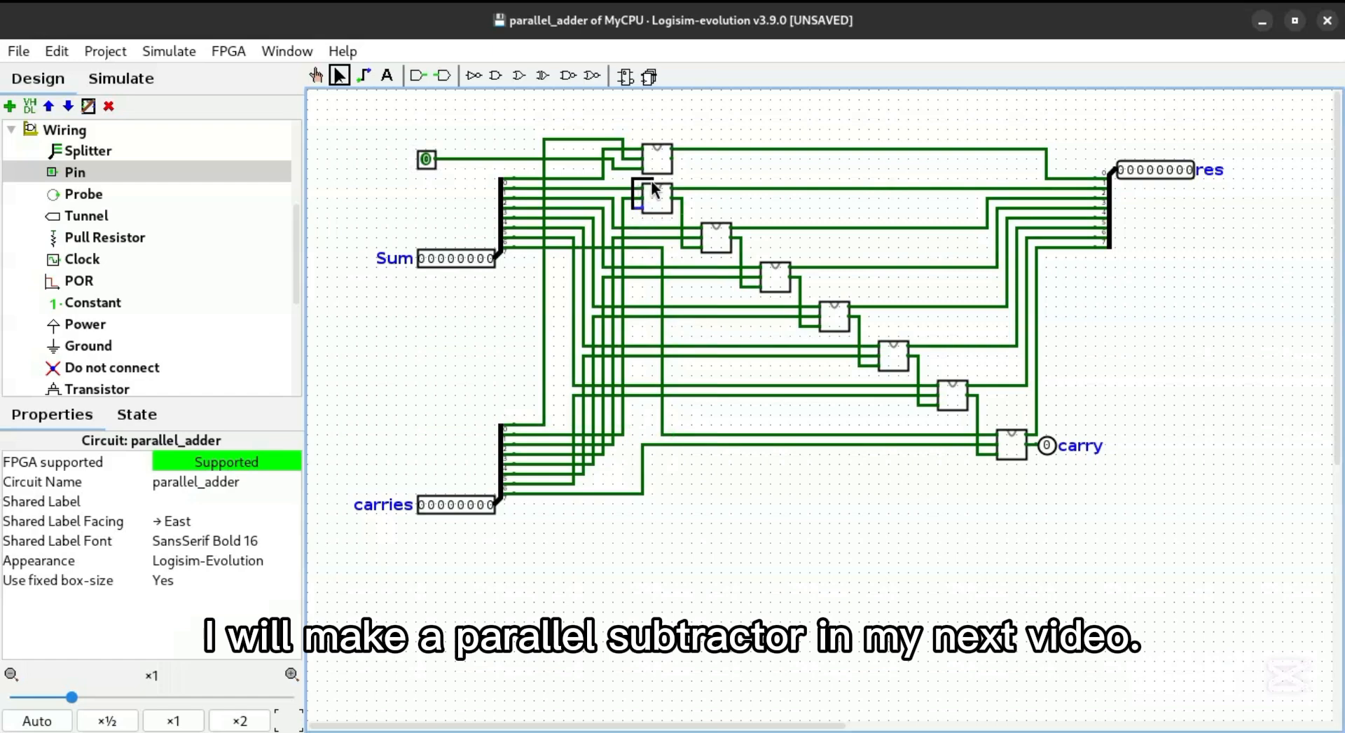
left_click_drag(675, 178, 682, 179)
left_click_drag(682, 179, 673, 158)
In the adder_8_bit circuit, rewire the two right-hand splitter buses to the Sum and carries inputs of the parallel_adder
scroll(197, 371, "up", 3)
double_click(84, 305)
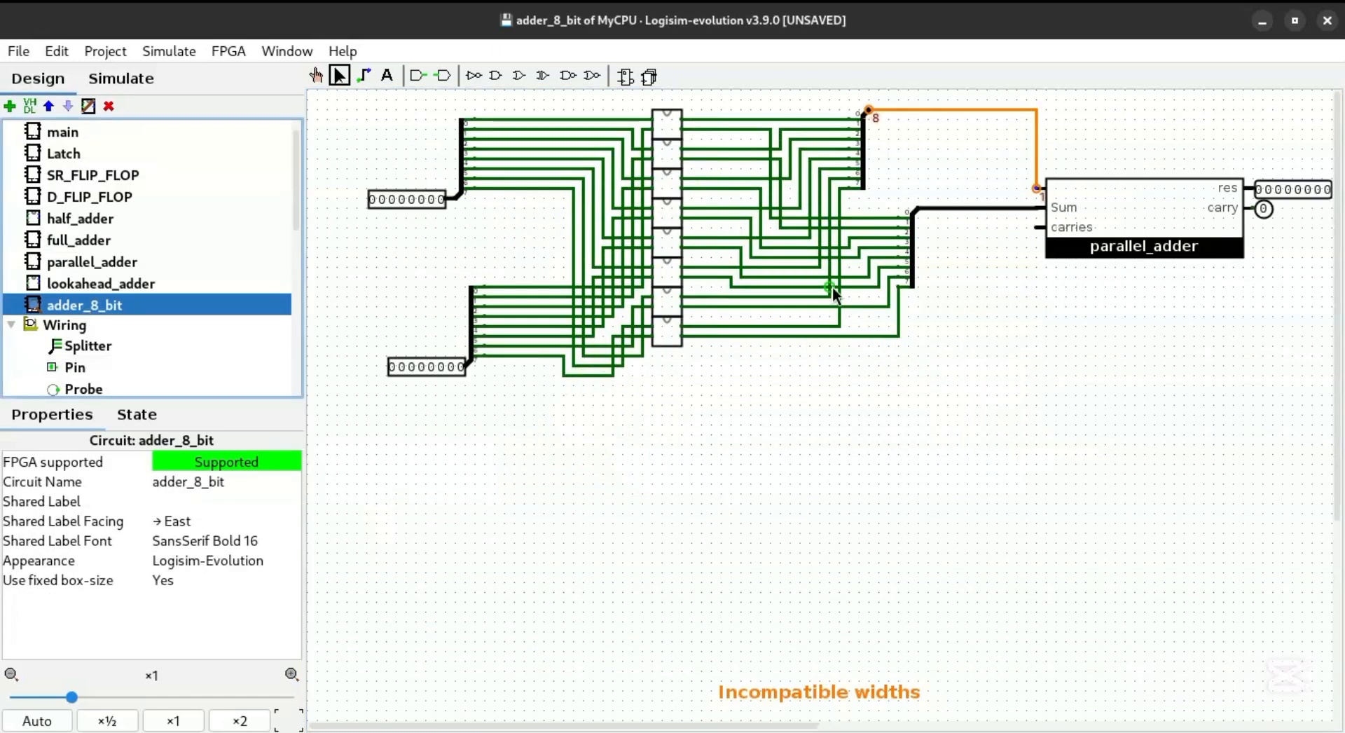
left_click(1014, 209)
key("Delete")
left_click_drag(918, 210, 1030, 229)
left_click_drag(1033, 108, 967, 226)
Place a one-bit constant with value 0 on the free first input of the parallel_adder
scroll(150, 320, "down", 2)
left_click(91, 366)
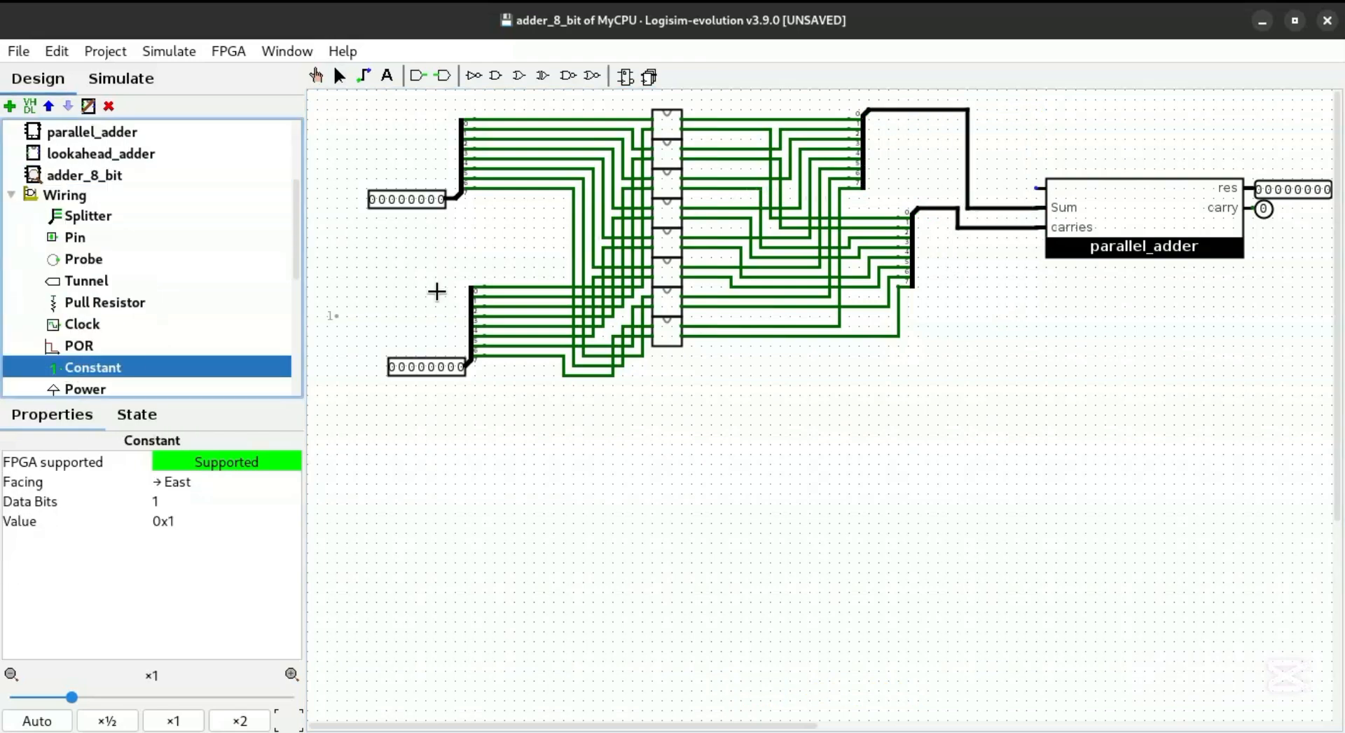
left_click(1035, 189)
left_click(217, 520)
key("BackSpace")
type("0")
key("Return")
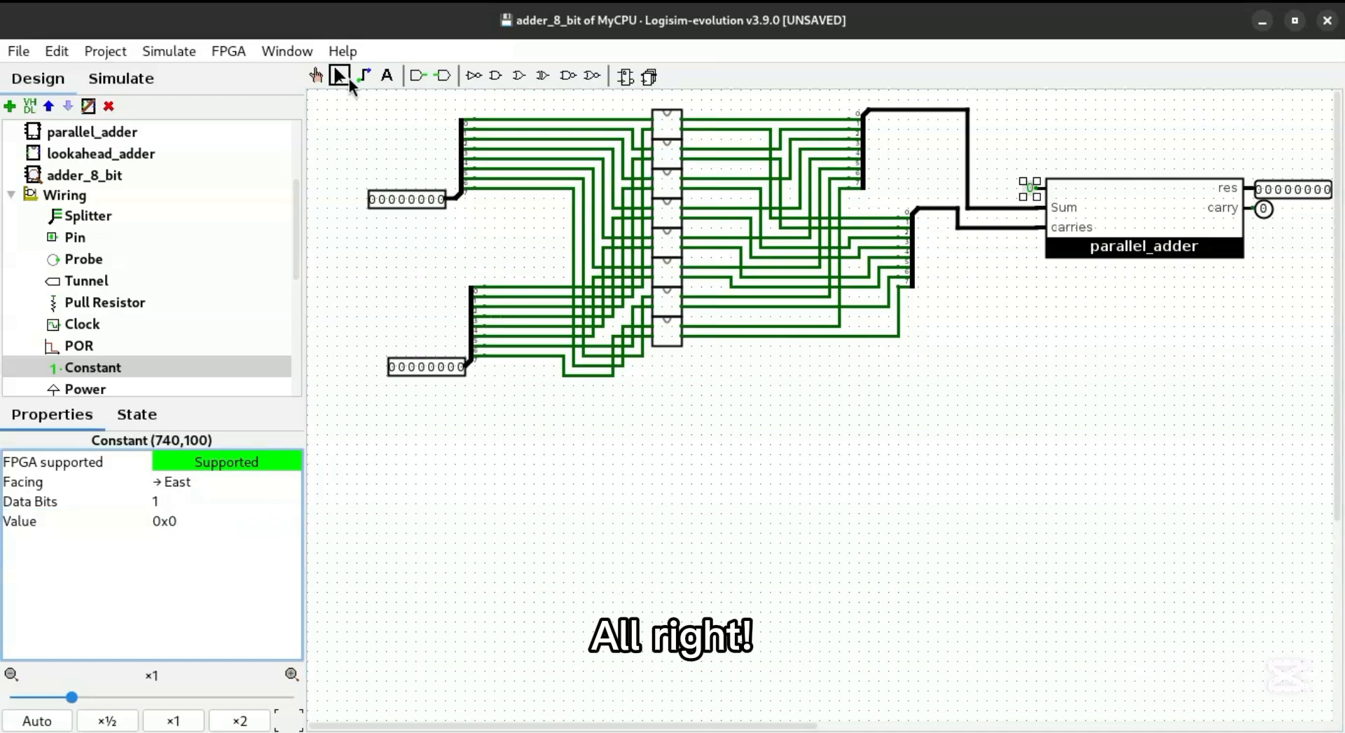
Test the 8-bit adder by toggling the lowest bit of each input pin
left_click(315, 76)
left_click(459, 367)
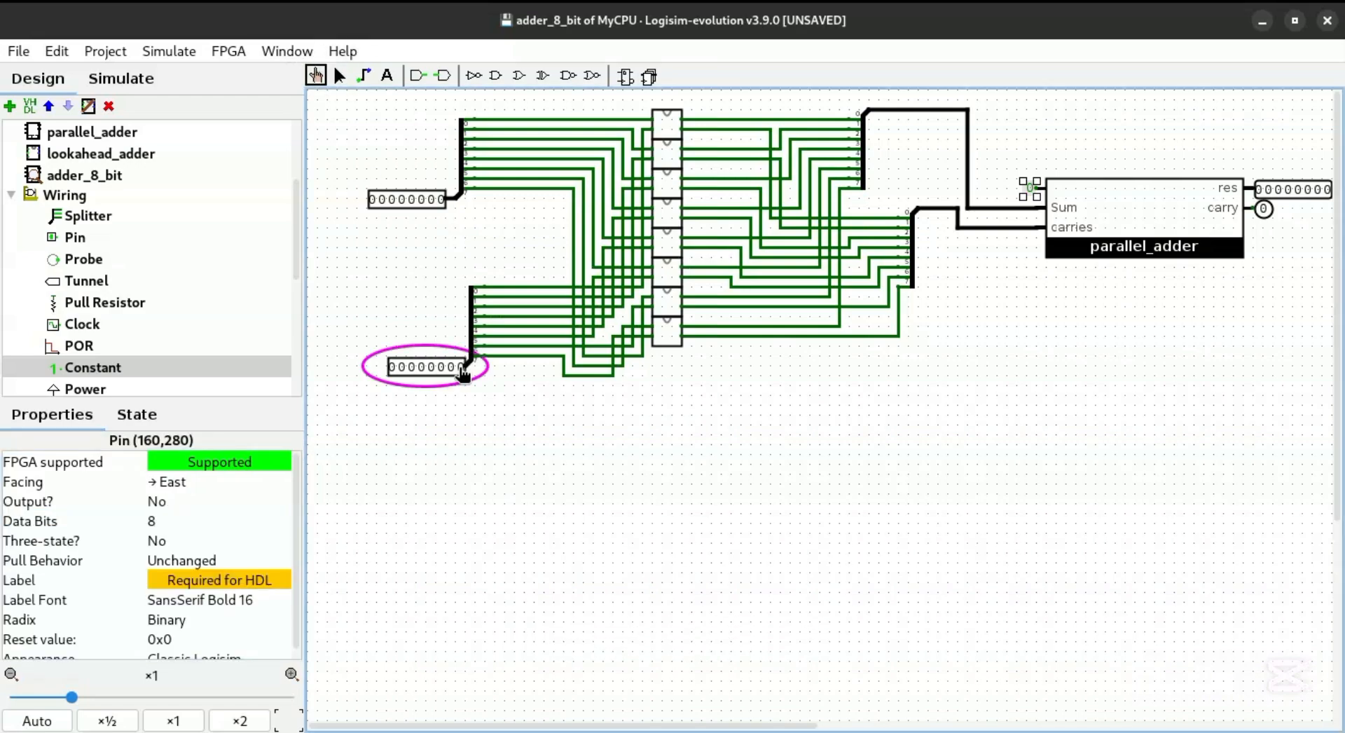
left_click(439, 199)
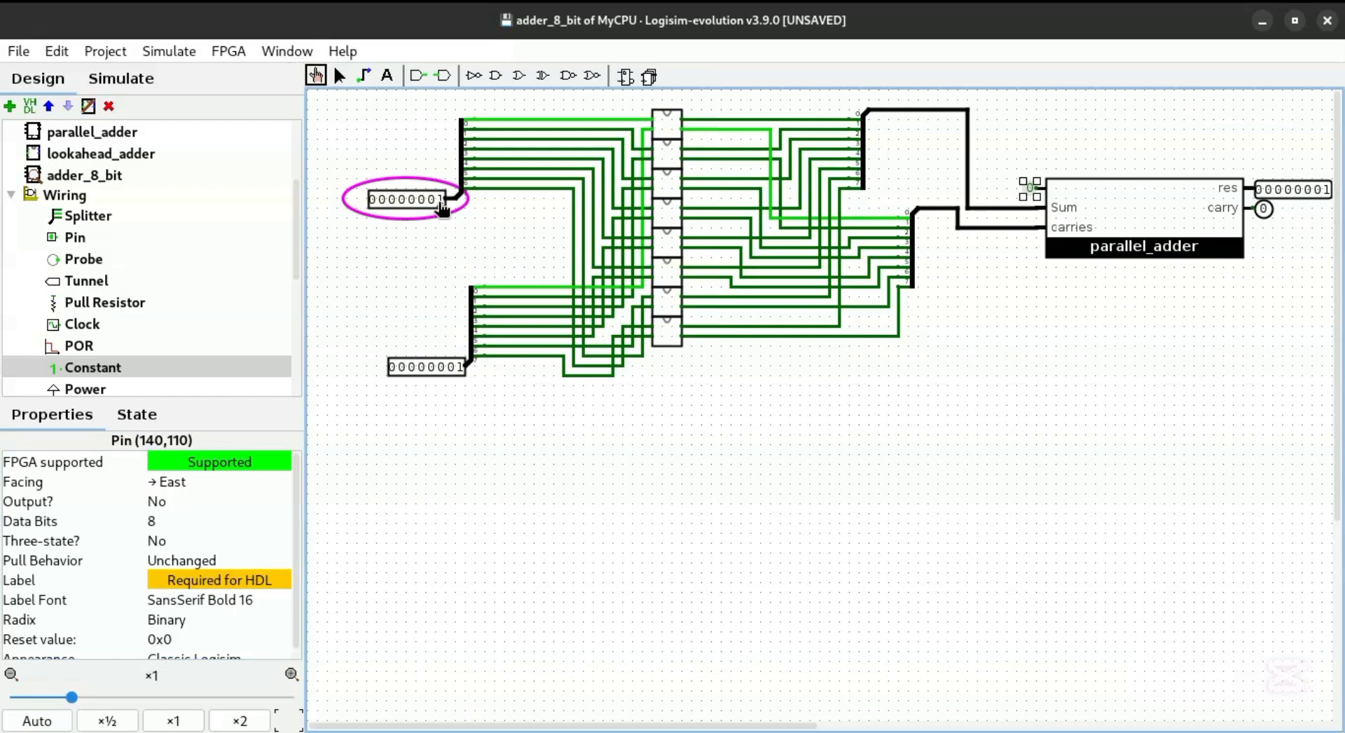
left_click(440, 199)
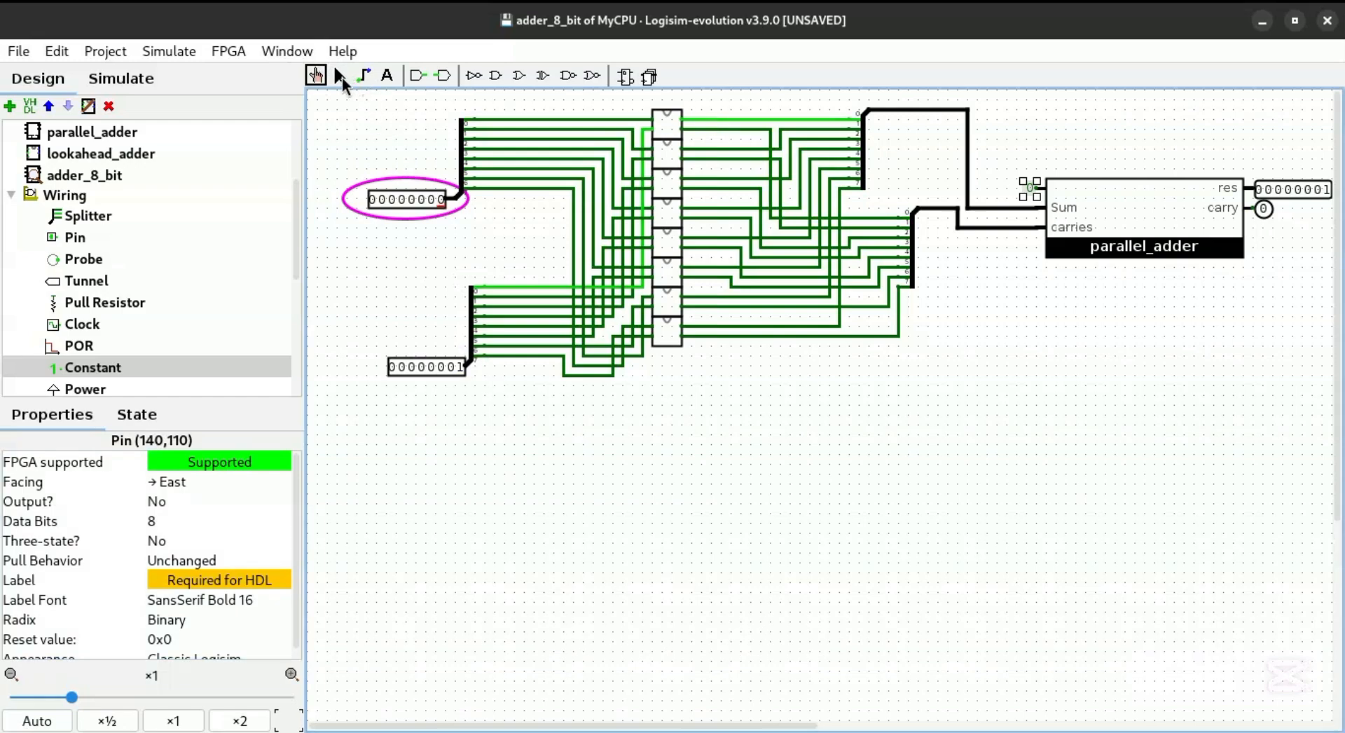
In the lookahead_adder circuit, remove the wire from Z_i to the XOR gate and connect that gate input to Z_prev
left_click(339, 76)
double_click(107, 131)
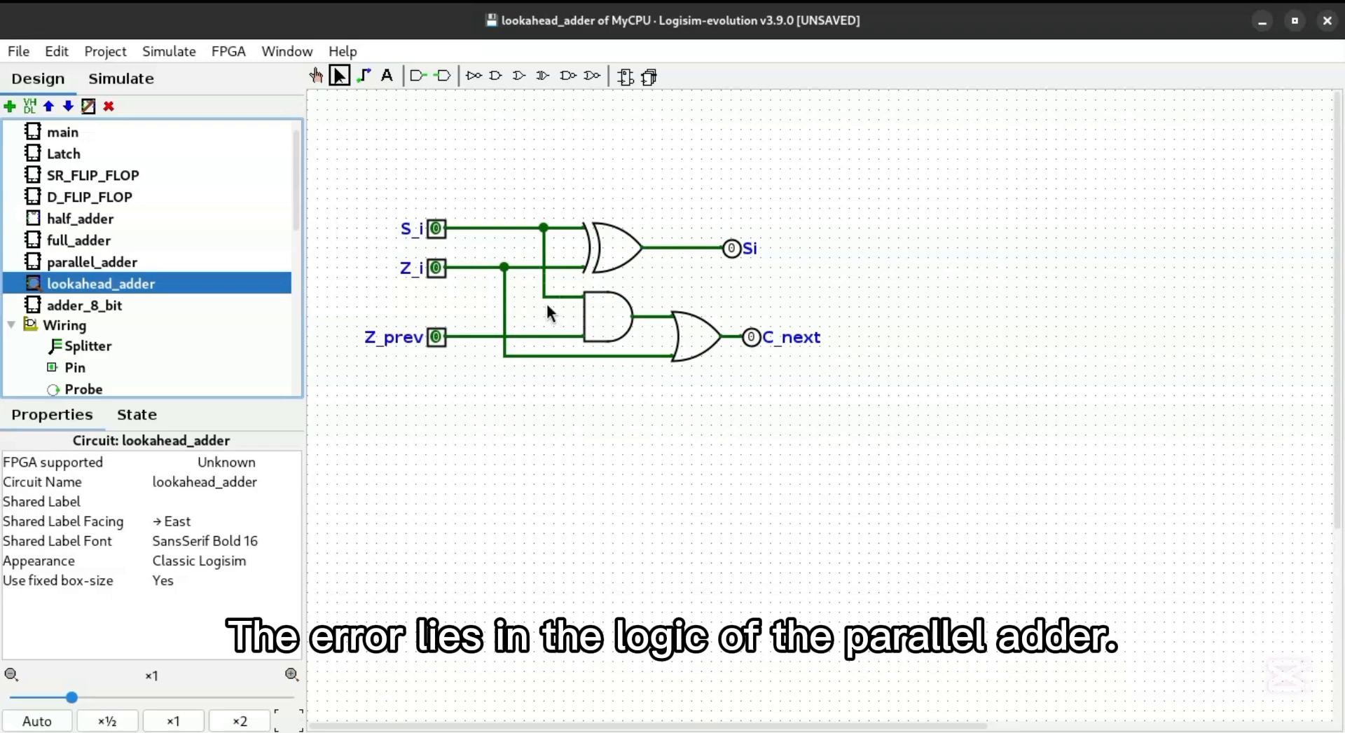
left_click(525, 269)
key("Delete")
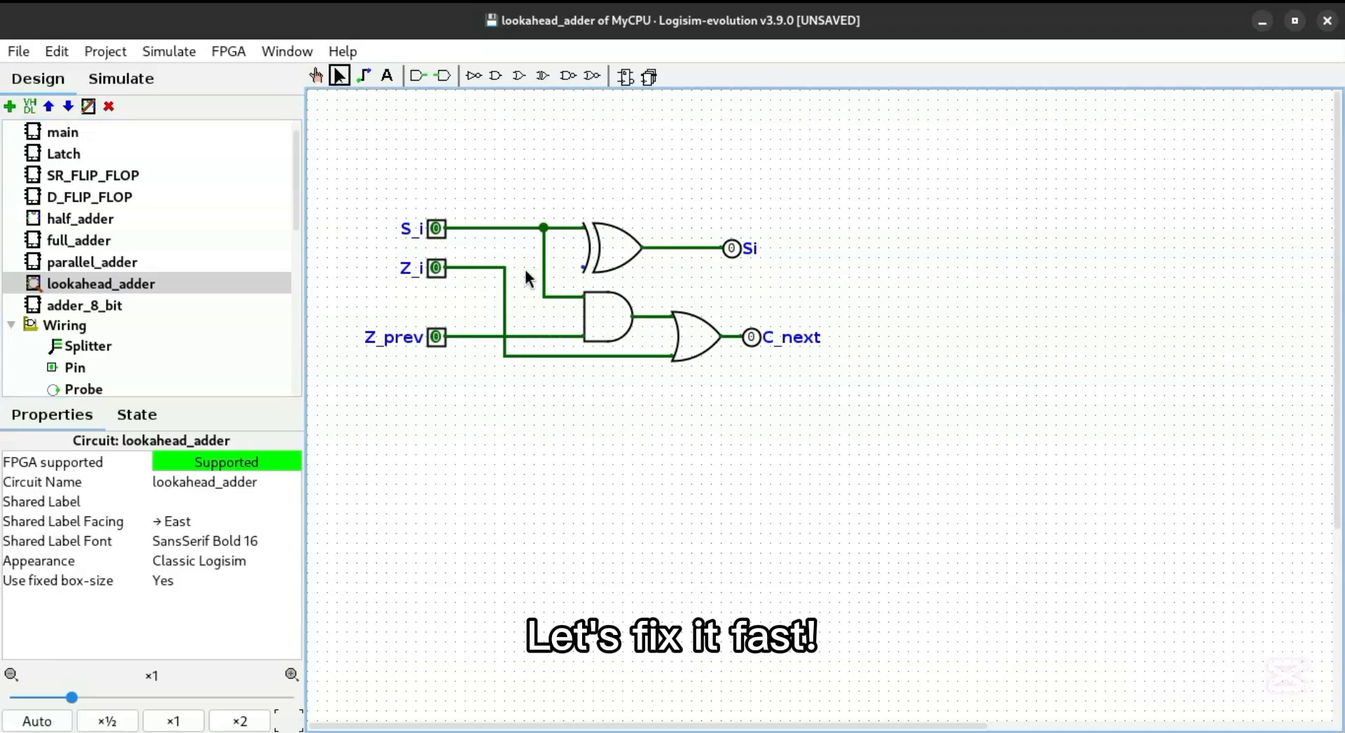
left_click_drag(550, 336, 582, 267)
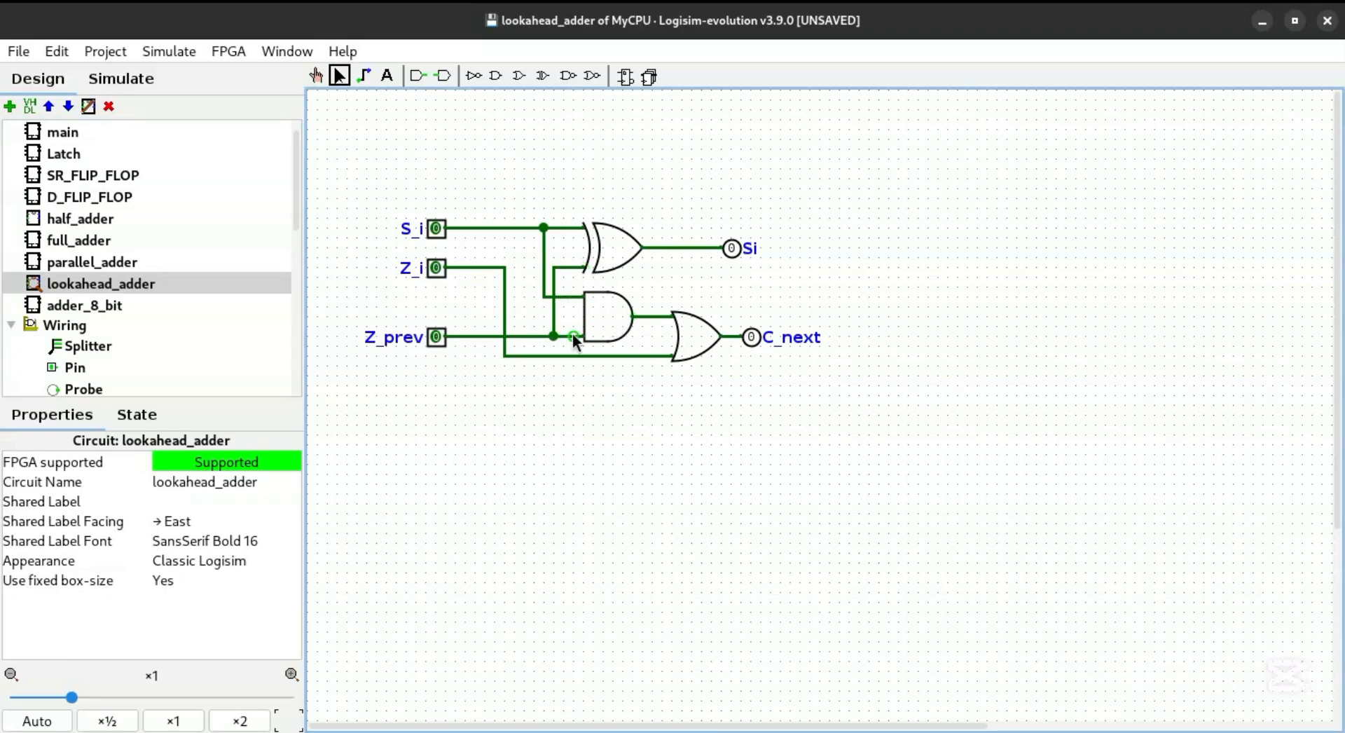
Return to the adder_8_bit circuit and retest it by toggling the two lowest bits of the upper input and the lowest bit of the lower one
double_click(93, 261)
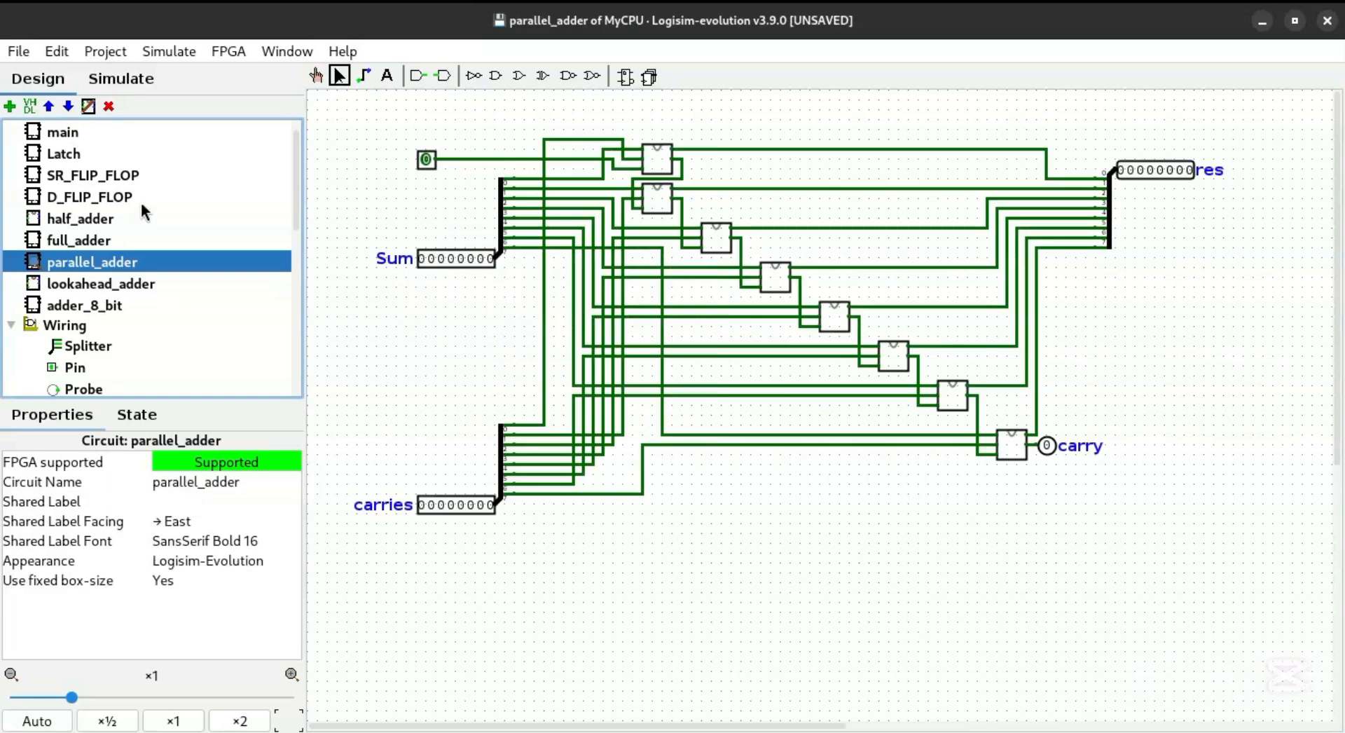
left_click(75, 284)
double_click(75, 305)
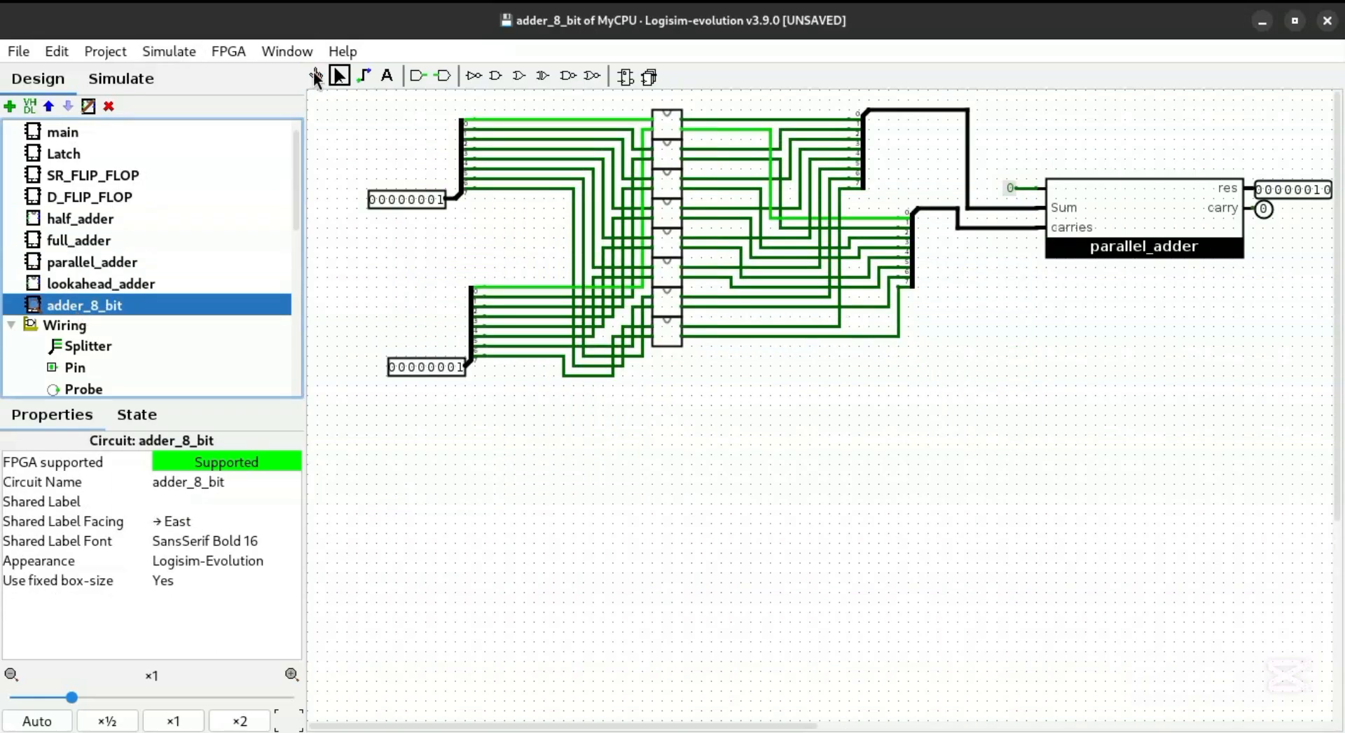
left_click(432, 199)
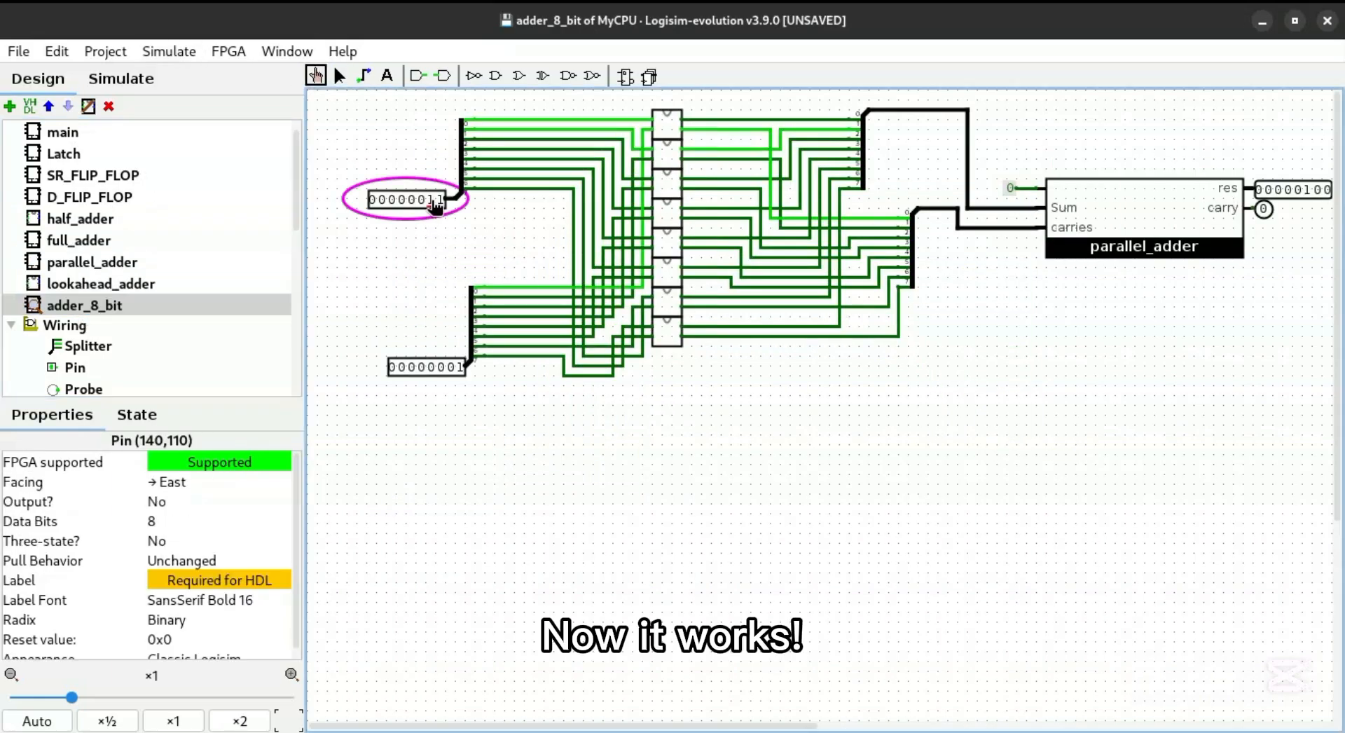
left_click(440, 202)
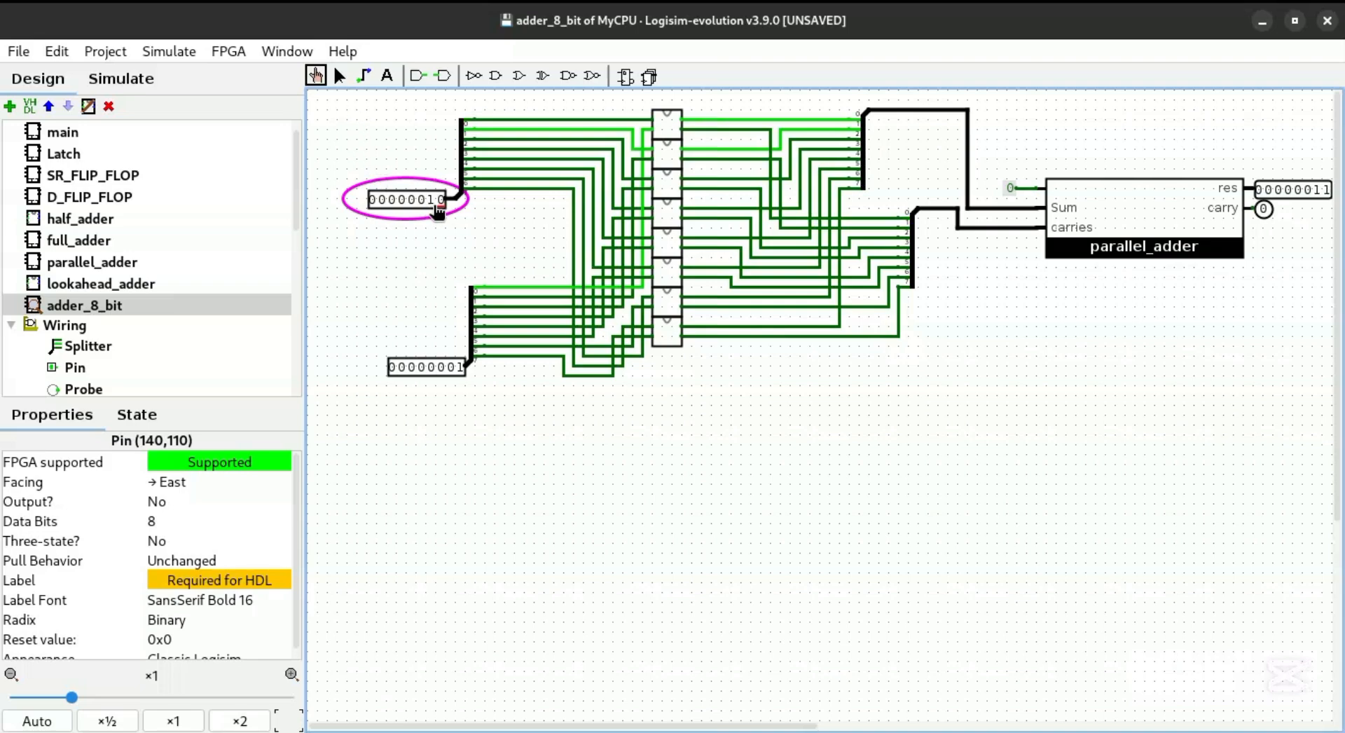
left_click(432, 201)
left_click(457, 373)
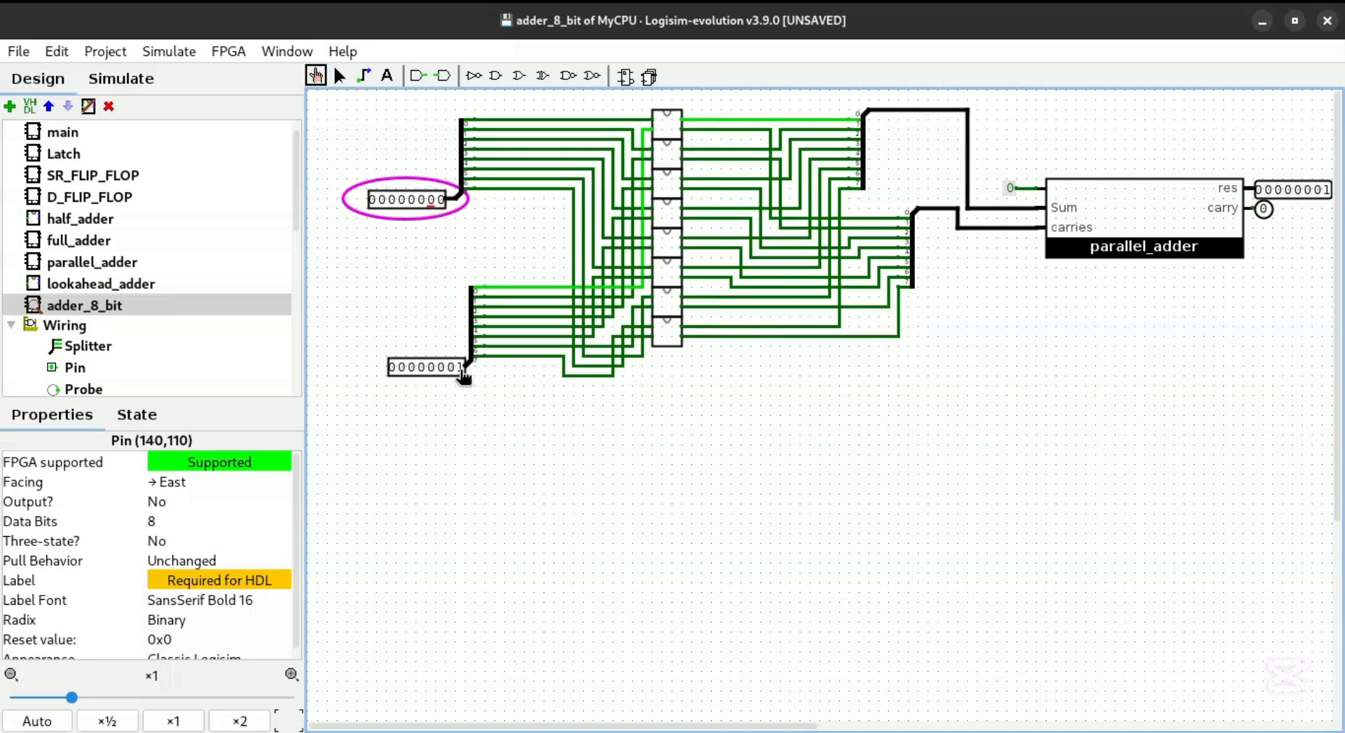
Replace the constant on the parallel_adder's first input with an input pin labelled C_in
left_click(340, 75)
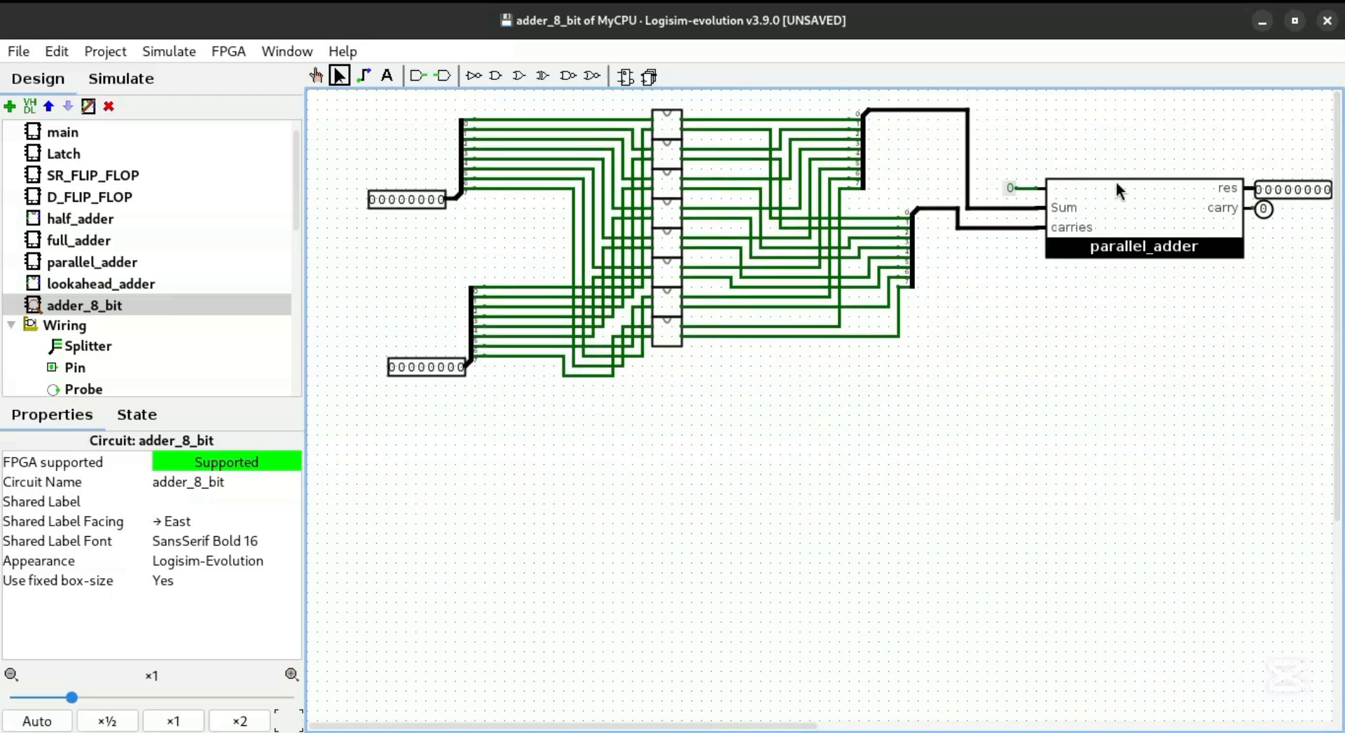
left_click(1009, 189)
key("Delete")
left_click(57, 367)
left_click(1006, 188)
type("S")
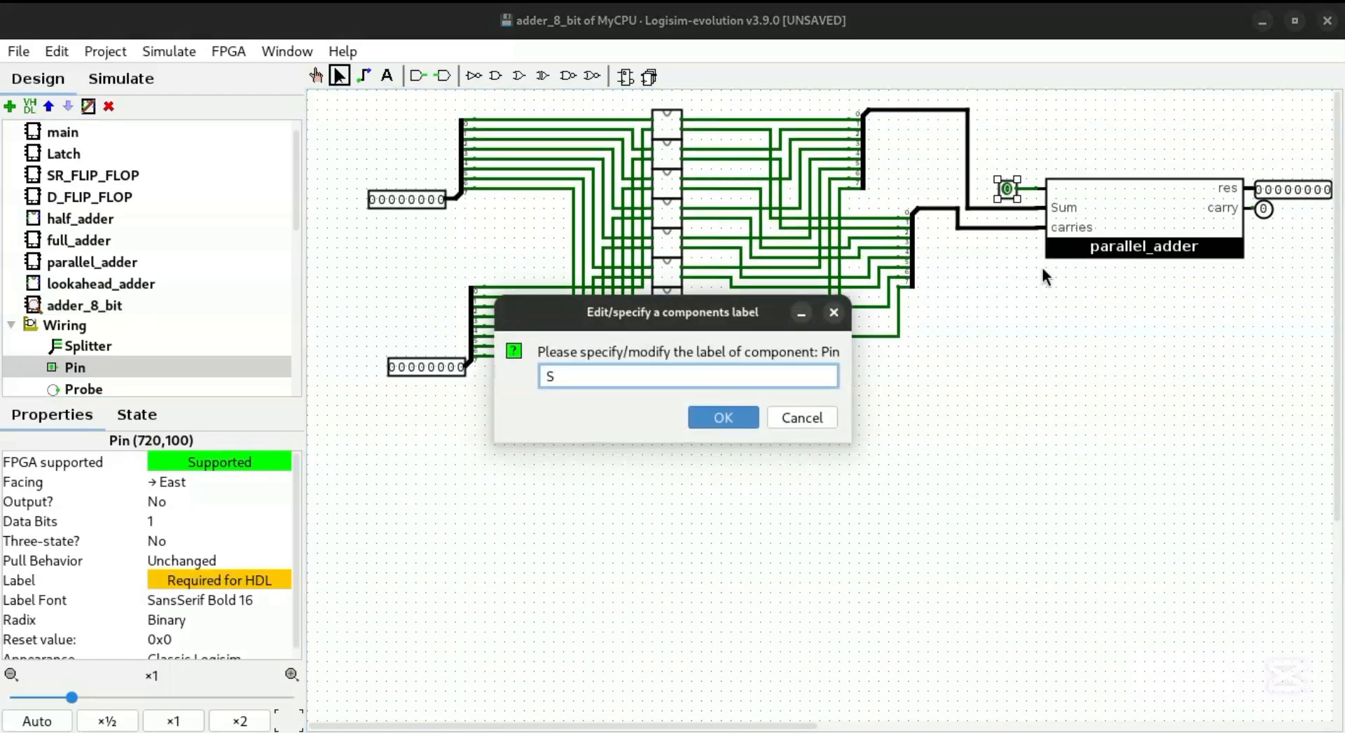
key("BackSpace")
type("C_in")
key("Return")
Label the upper 8-bit input pin A_8 and the lower one B_8
left_click(387, 198)
type("A_")
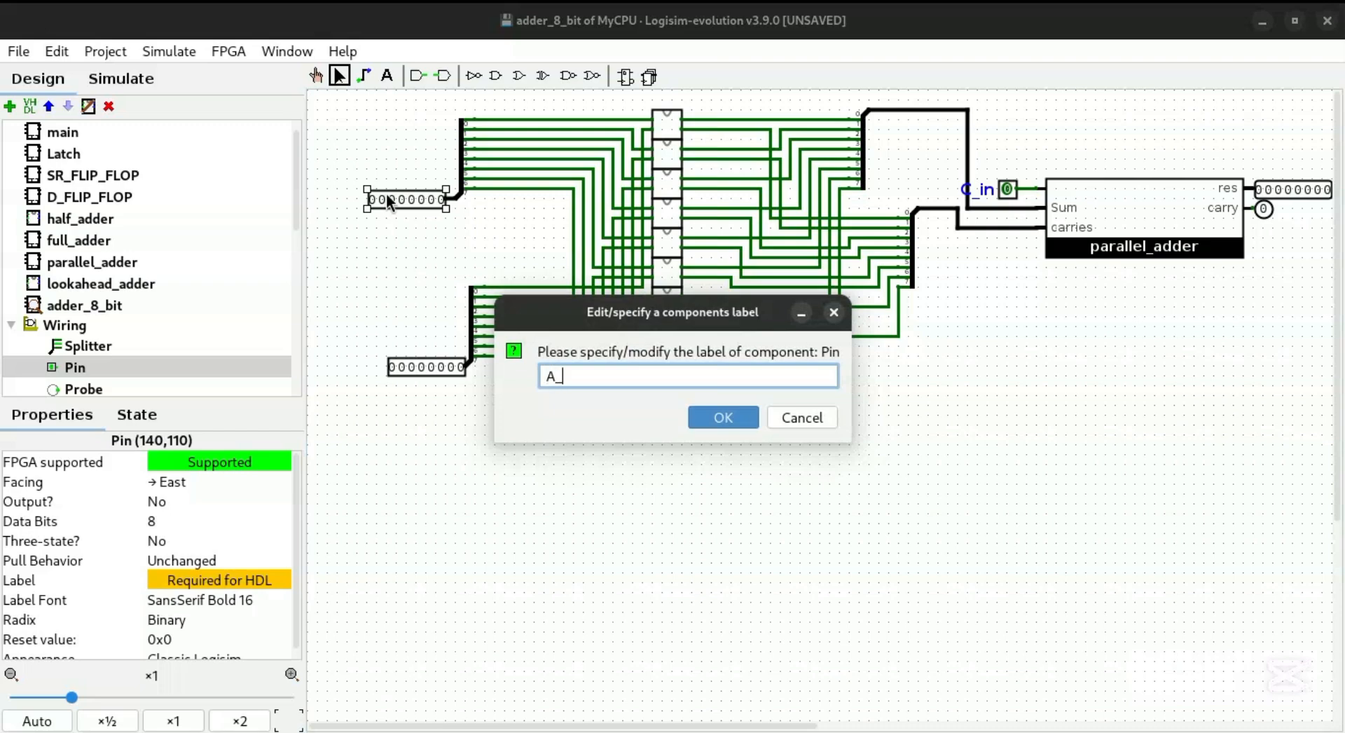
type("8")
key("Return")
left_click(439, 372)
type("B_8")
key("Return")
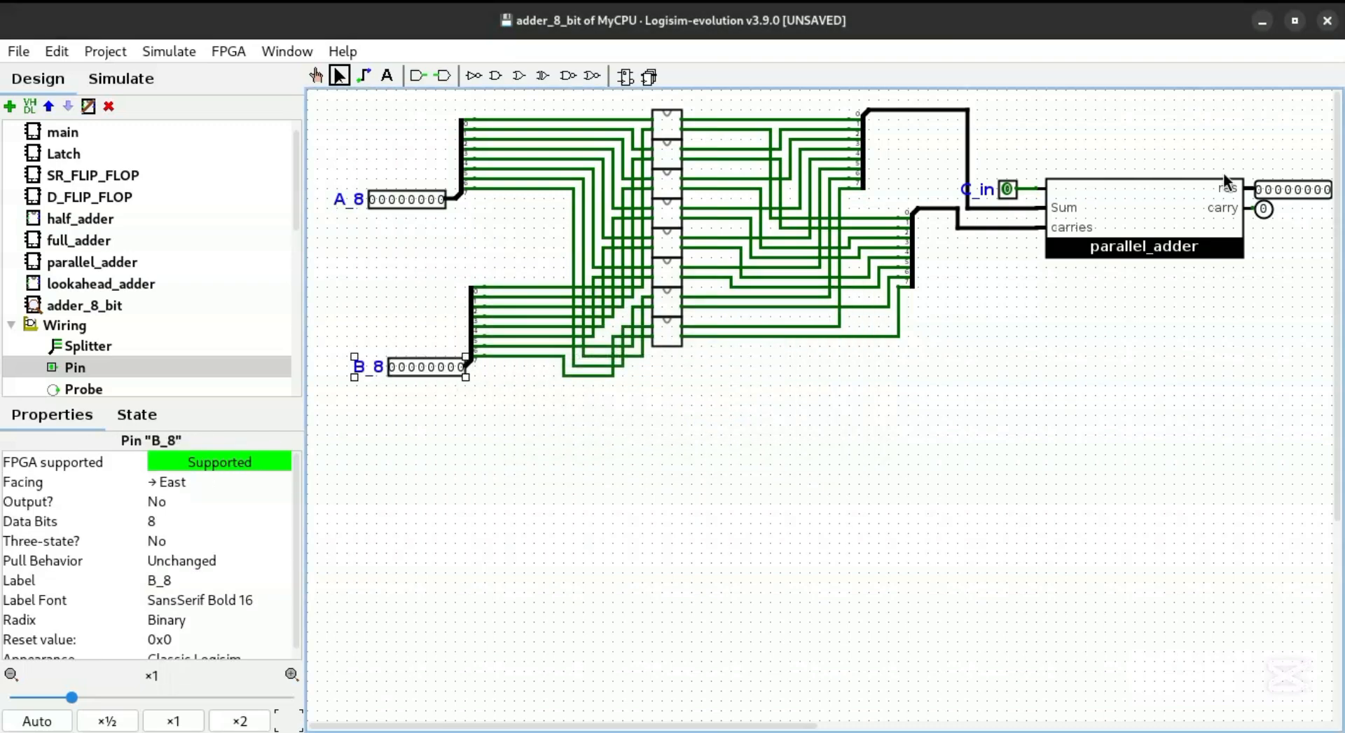
Label the 8-bit result output pin S_8 and the carry output pin C_out
left_click(1291, 191)
type("S_8")
key("Return")
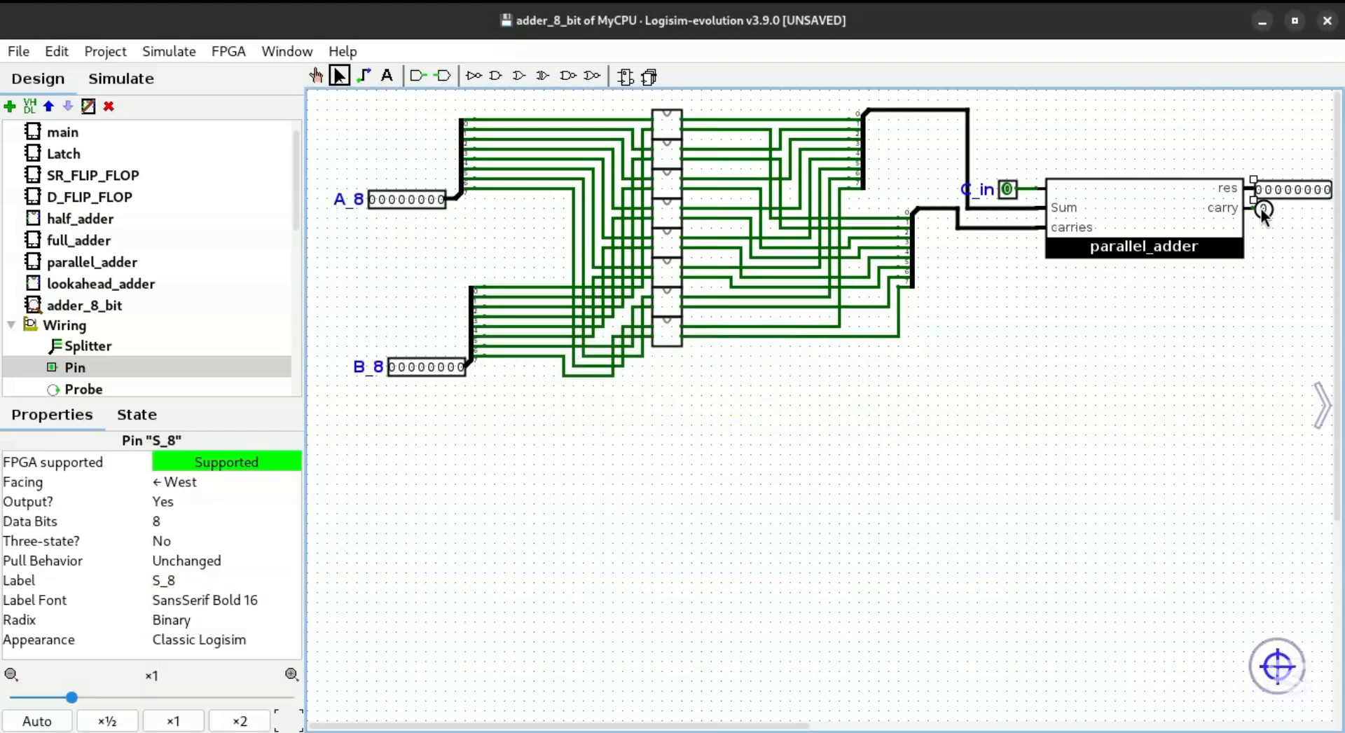
left_click(1263, 208)
type("C_out")
key("Return")
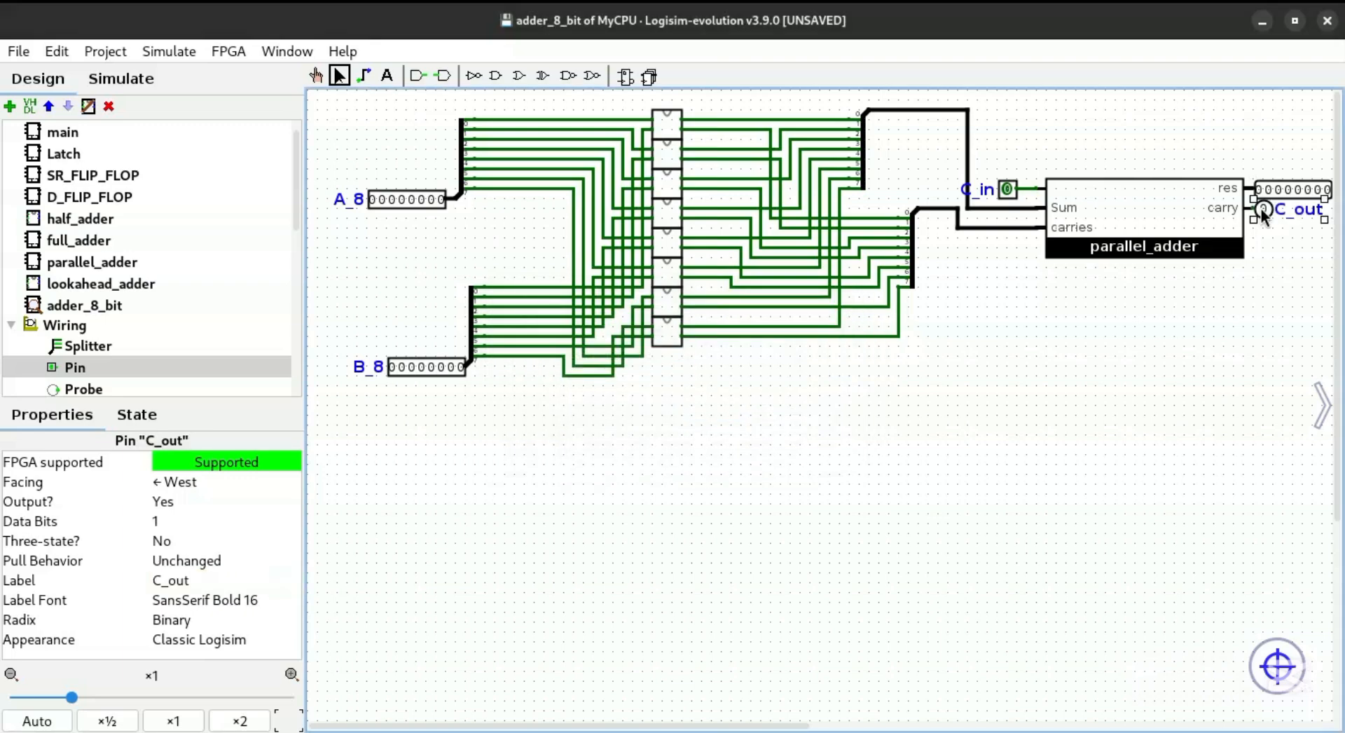
Create a new circuit named adder_64_bit
left_click(11, 108)
type("adder_64_bit")
key("Return")
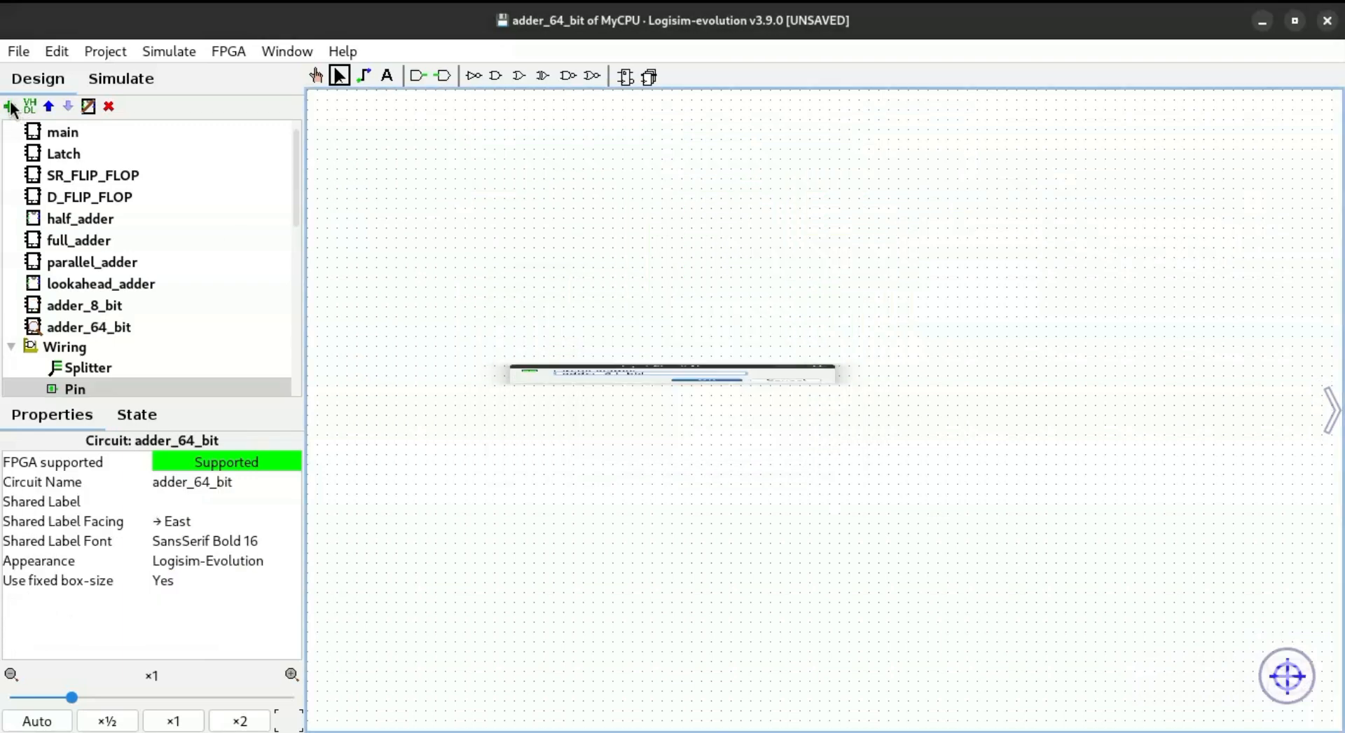
Place four adder_8_bit instances in a descending diagonal and a fifth below the first one
left_click(99, 304)
left_click(670, 179)
left_click(79, 313)
left_click(896, 277)
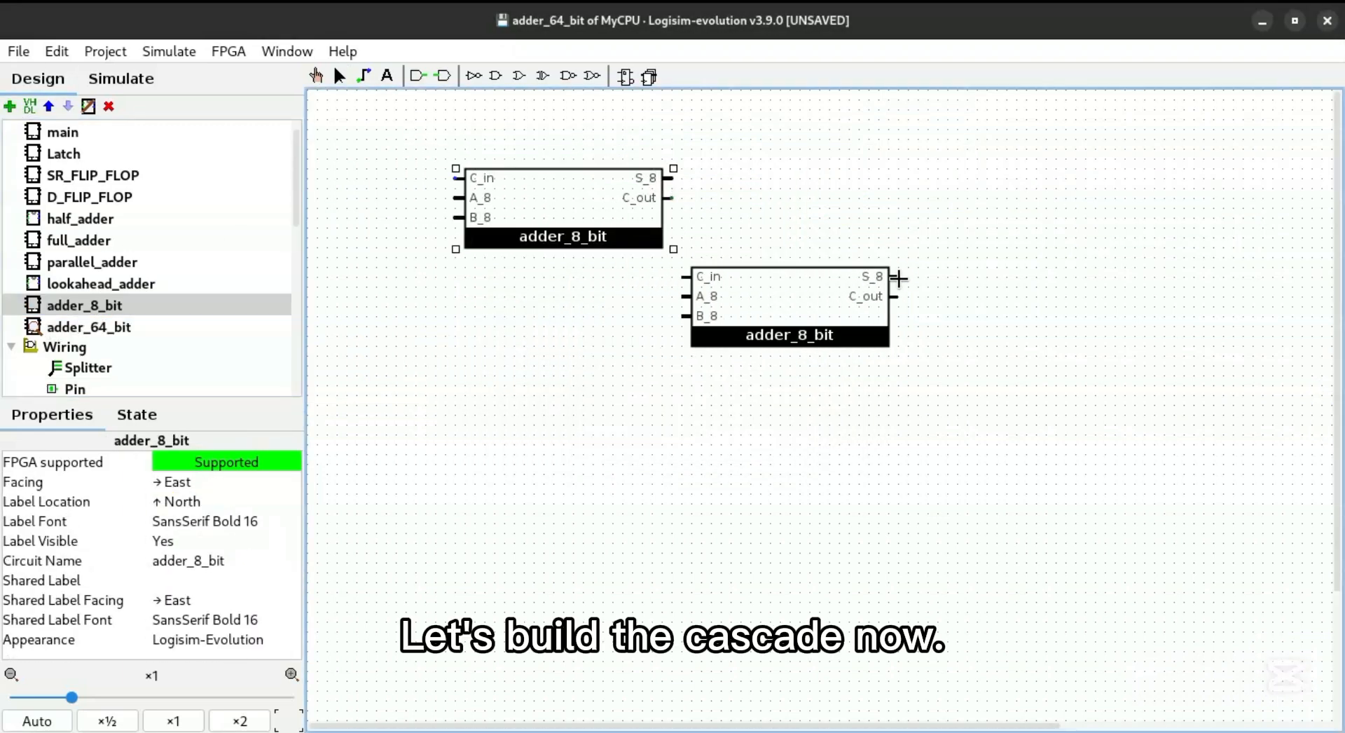
left_click(79, 307)
left_click(1075, 385)
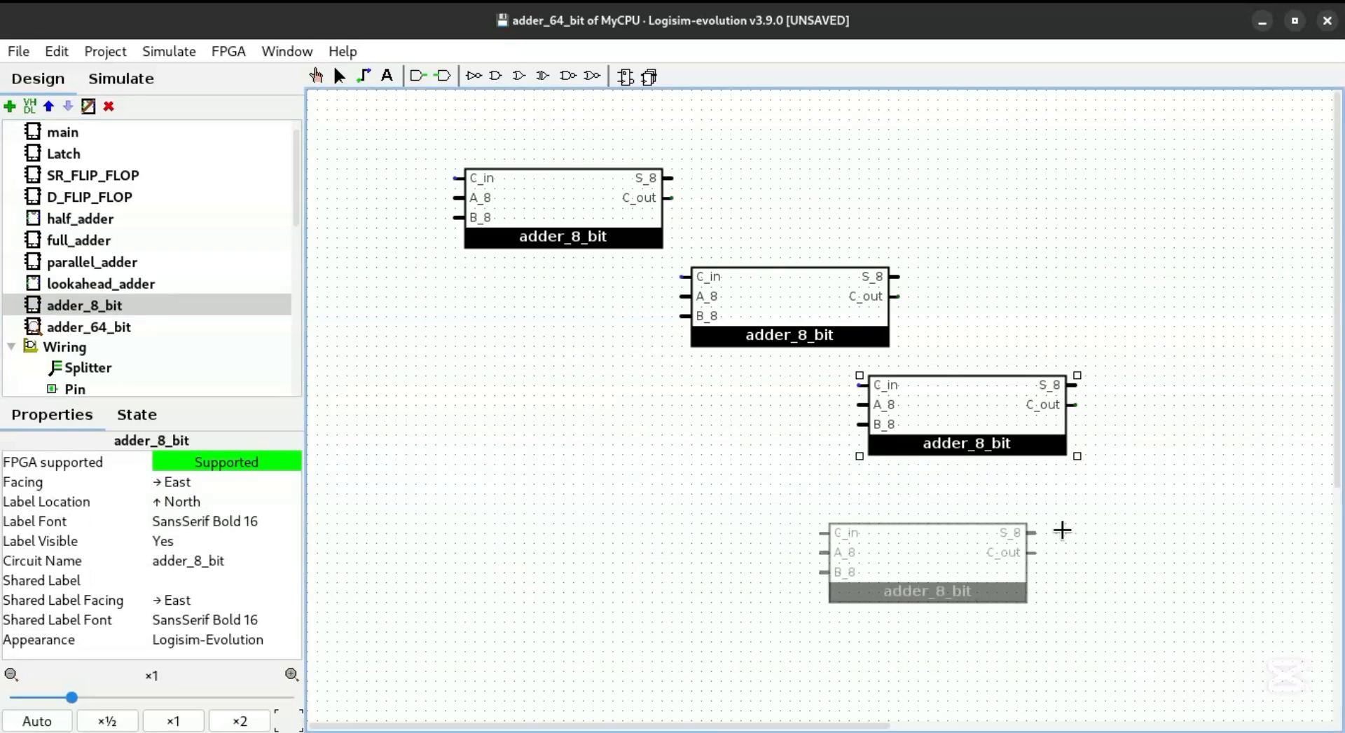
left_click(1252, 493)
left_click(63, 313)
left_click(690, 484)
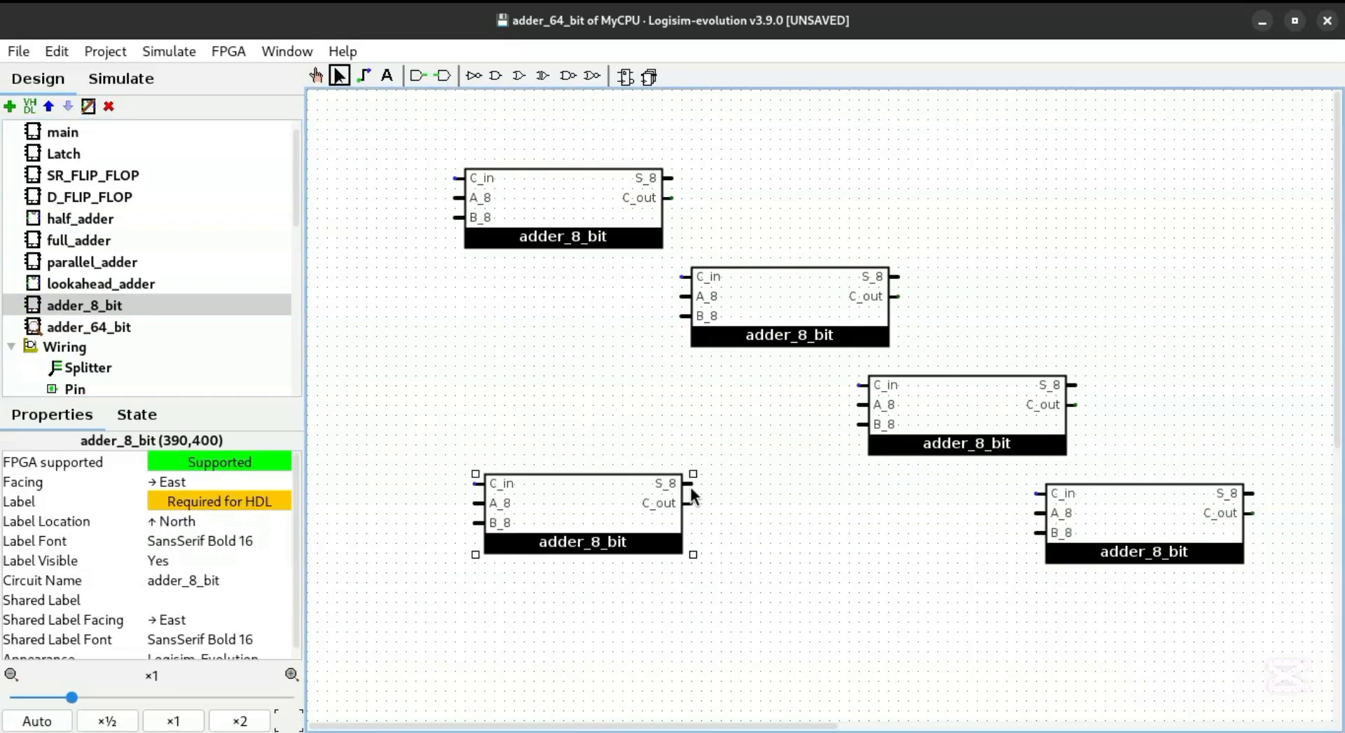
Duplicate the fifth adder_8_bit to bring the circuit to eight instances
scroll(638, 387, "down", 4)
key("ctrl+d")
left_click_drag(643, 410, 1198, 661)
key("ctrl+d")
key("ctrl+d")
Line up the first four adder_8_bit blocks in a stepped row, connecting each C_out to the next block's C_in
scroll(1322, 235, "up", 3)
left_click_drag(790, 301, 782, 212)
left_click_drag(931, 378, 960, 208)
left_click_drag(968, 260, 1008, 259)
left_click_drag(821, 246, 837, 240)
left_click_drag(1136, 518, 1273, 259)
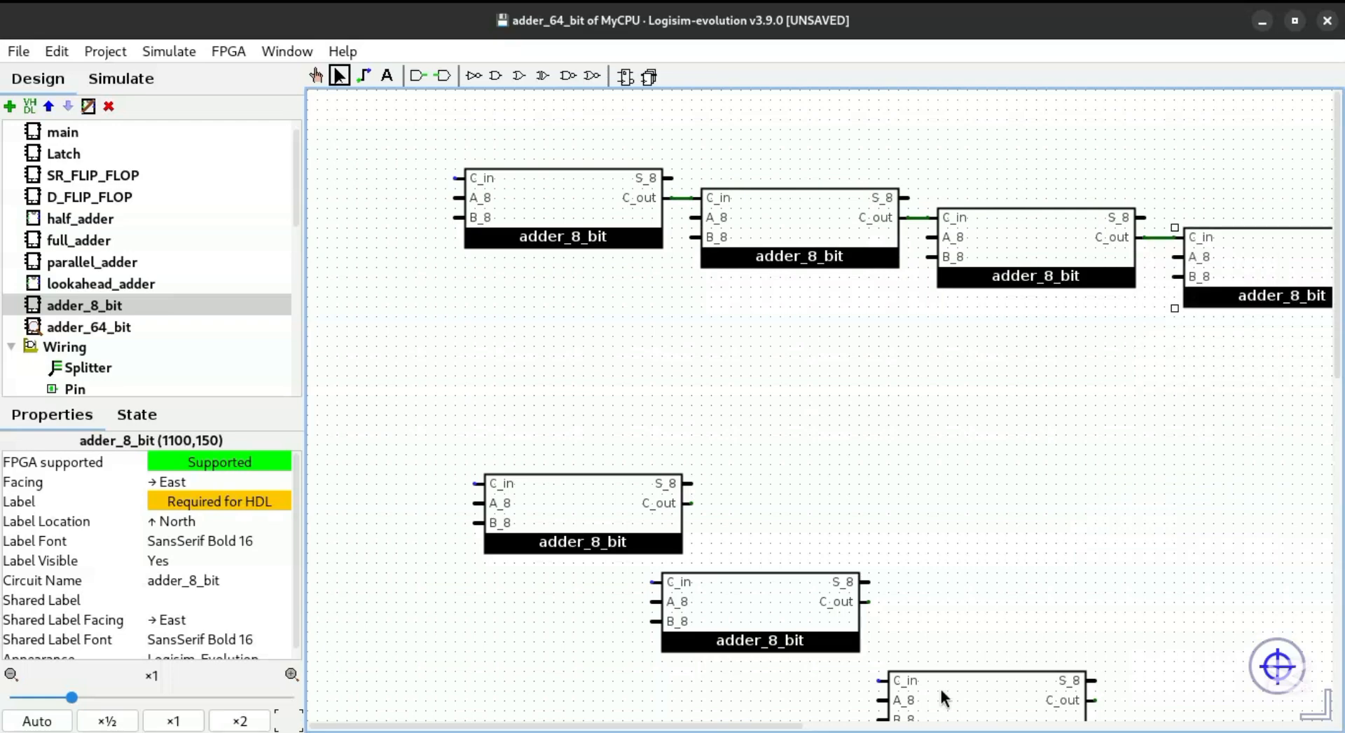
Move the remaining four adder_8_bit blocks to the area beyond the end of the connected row
scroll(940, 688, "down", 3)
left_click_drag(401, 284, 957, 611)
left_click_drag(360, 231, 1138, 725)
left_click_drag(1090, 524, 1341, 338)
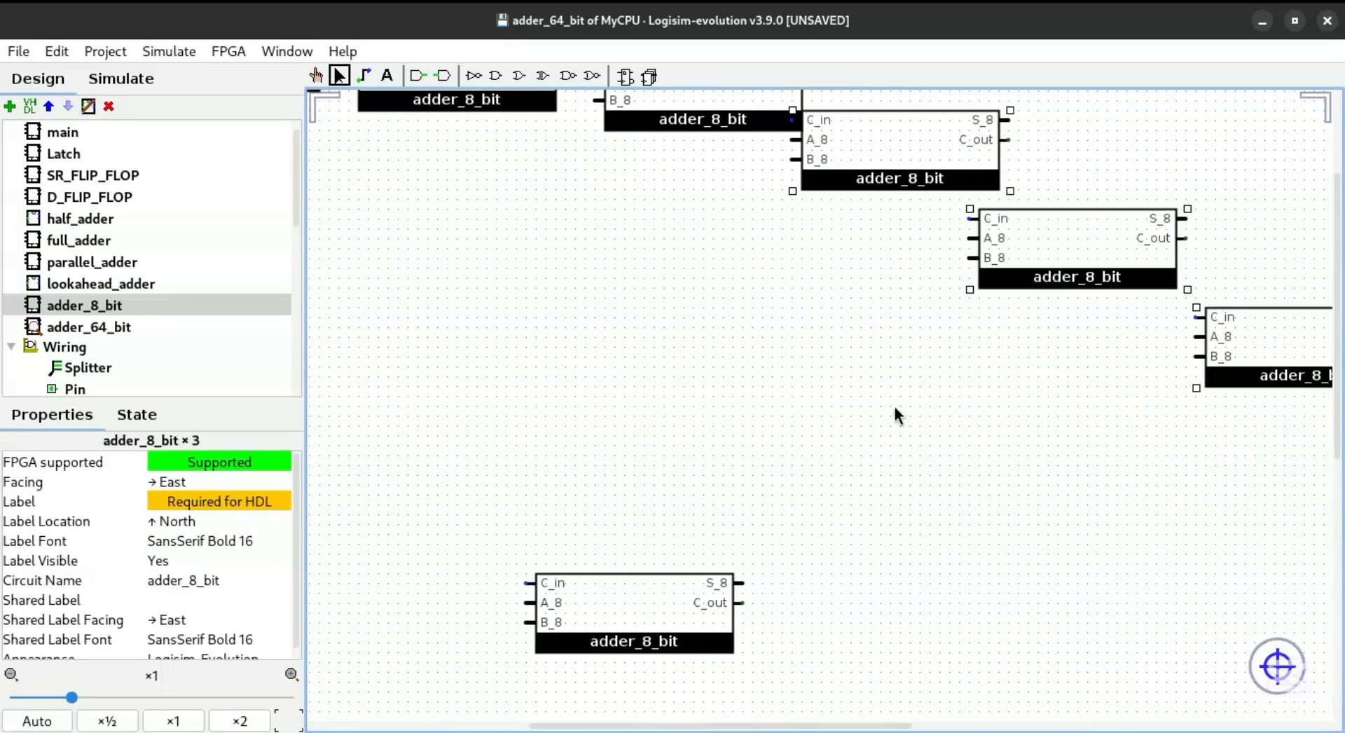
left_click_drag(1045, 233, 1084, 213)
left_click_drag(636, 605, 1313, 477)
left_click_drag(1304, 476, 1239, 386)
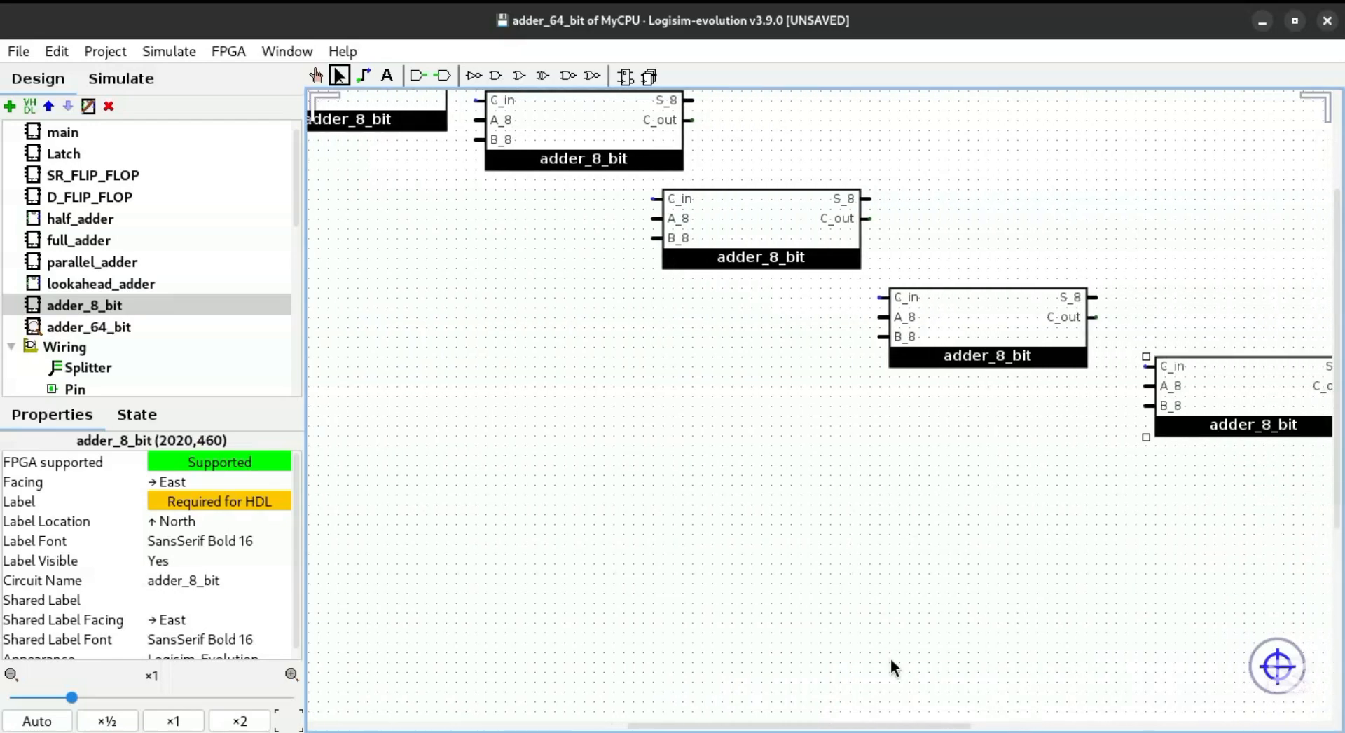
Extend the cascade with the remaining four adder_8_bit blocks, connecting each C_in to the preceding block's C_out
left_click_drag(868, 726, 689, 725)
left_click_drag(1338, 362, 1339, 265)
left_click_drag(1113, 320, 1095, 280)
left_click_drag(1096, 280, 1134, 283)
left_click_drag(766, 726, 868, 715)
left_click_drag(728, 424, 827, 322)
left_click_drag(963, 489, 1078, 309)
left_click_drag(1226, 557, 1261, 334)
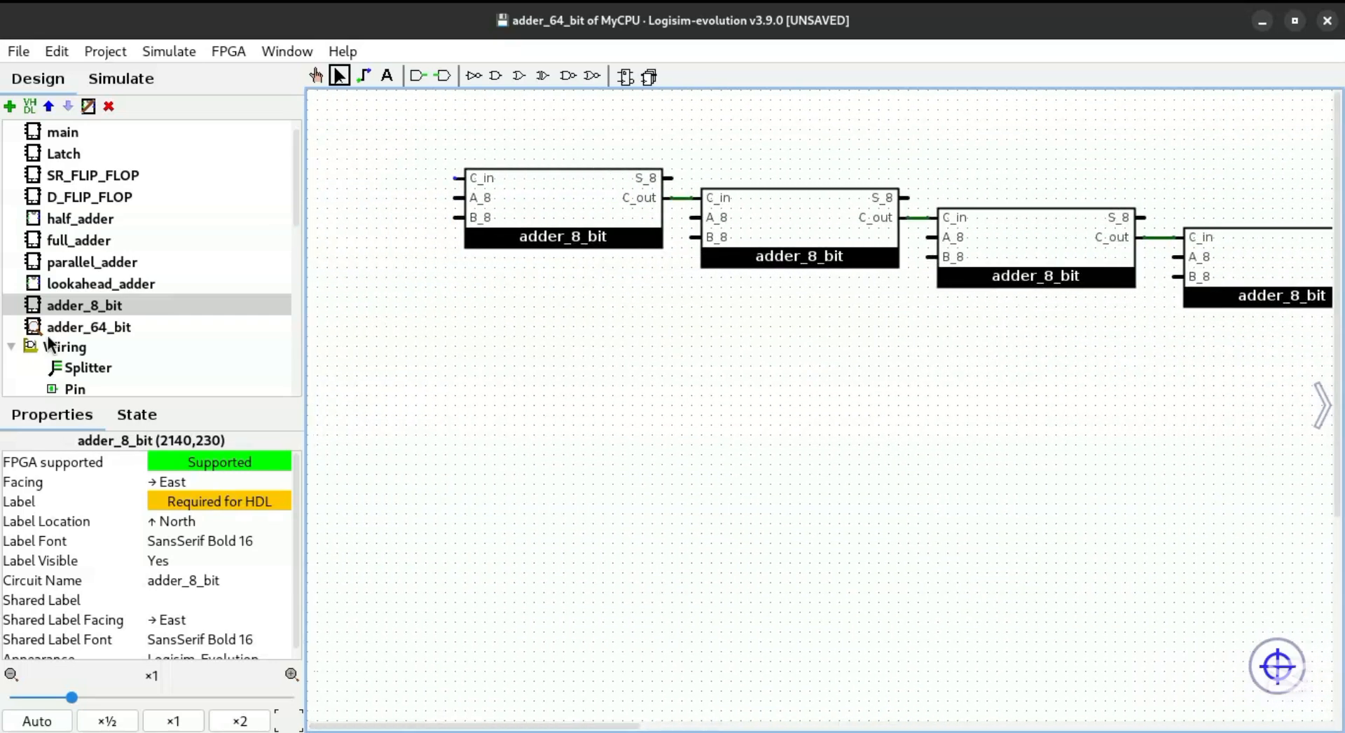
left_click(73, 389)
left_click(356, 160)
key("Delete")
Place a Constant on the C_in input of the first adder_8_bit block
scroll(82, 245, "down", 5)
scroll(83, 189, "up", 1)
left_click(83, 197)
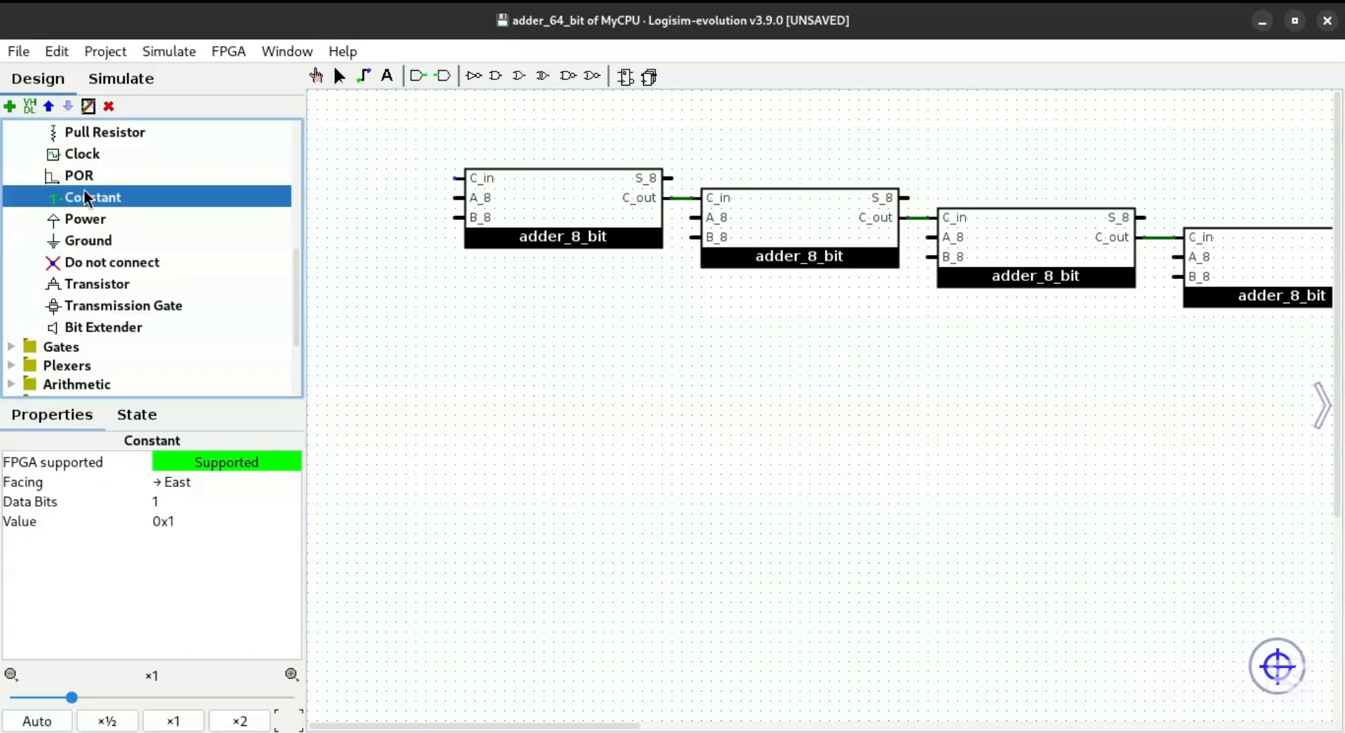
left_click(451, 179)
left_click(178, 502)
type("6")
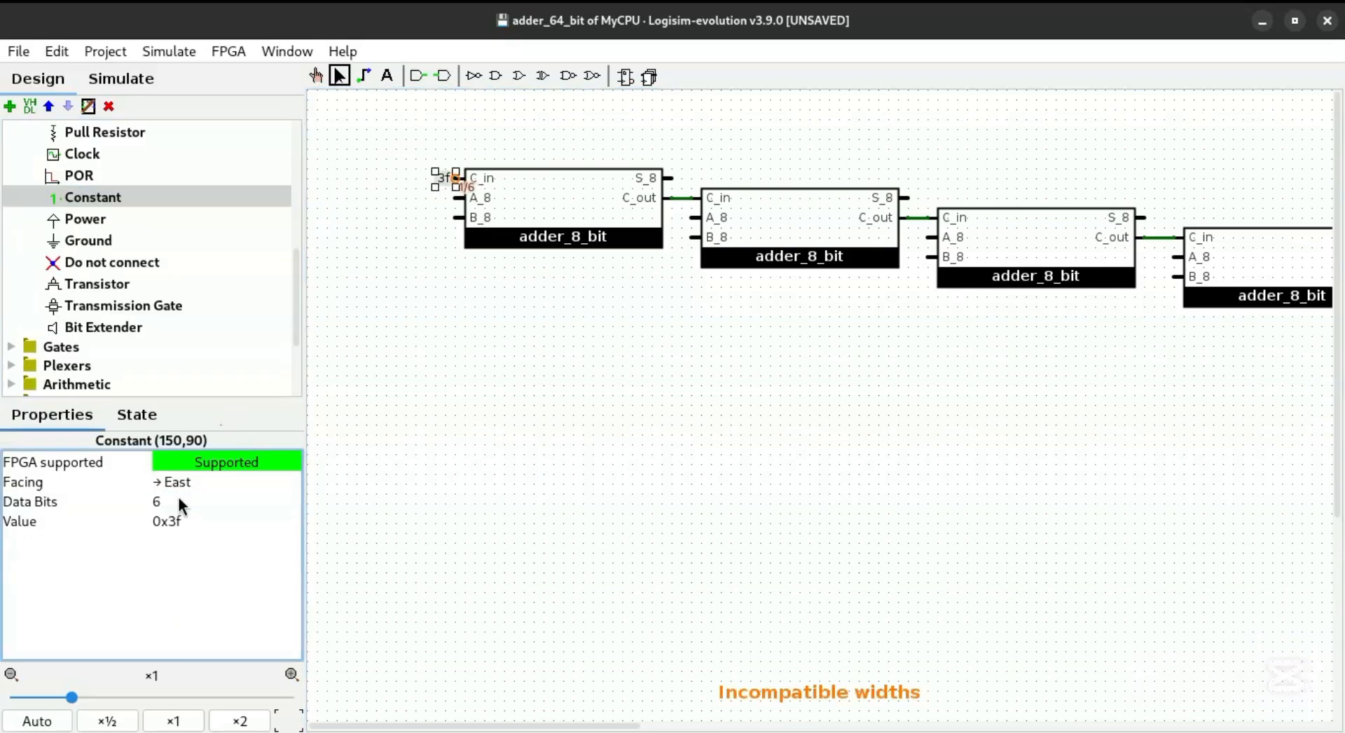
left_click(187, 514)
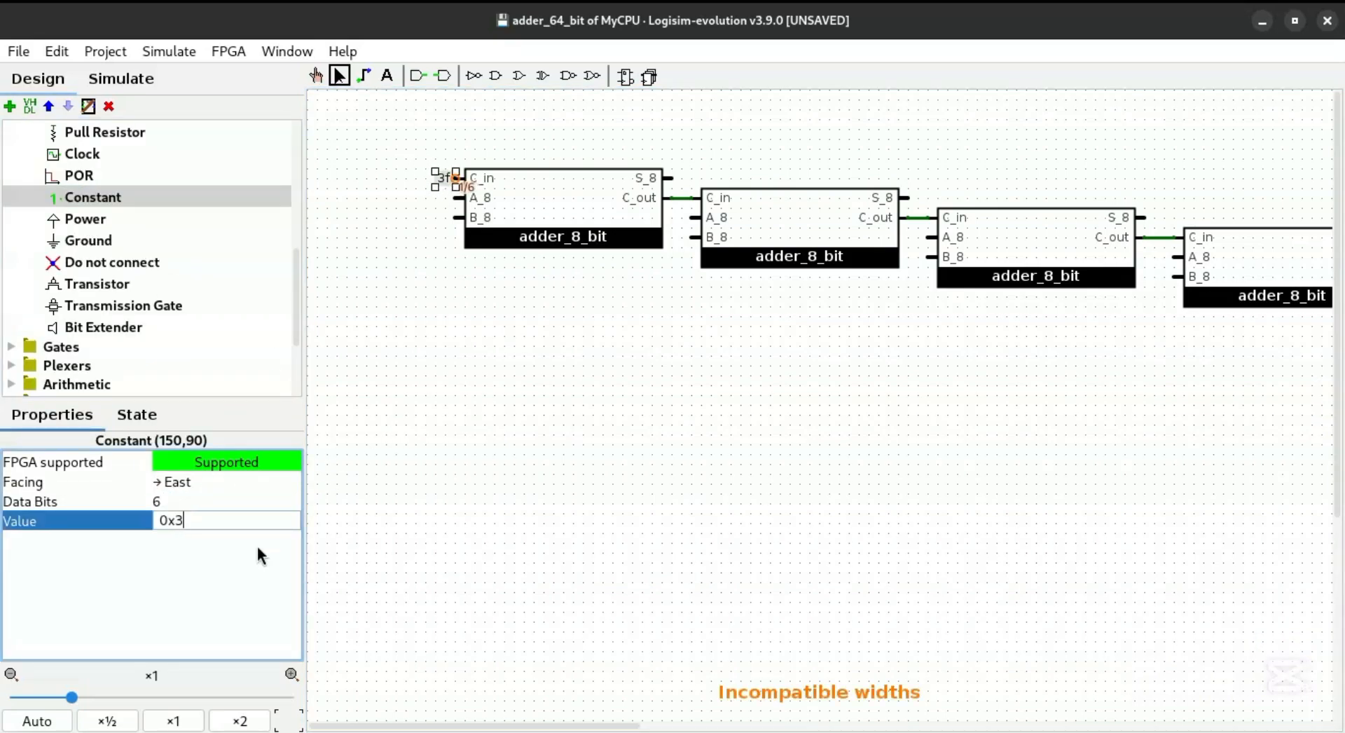
left_click(179, 502)
type("1")
key("Return")
Set the value of the constant at the first block's C_in to 0
left_click(181, 519)
key("BackSpace")
type("0")
key("Return")
left_click(538, 359)
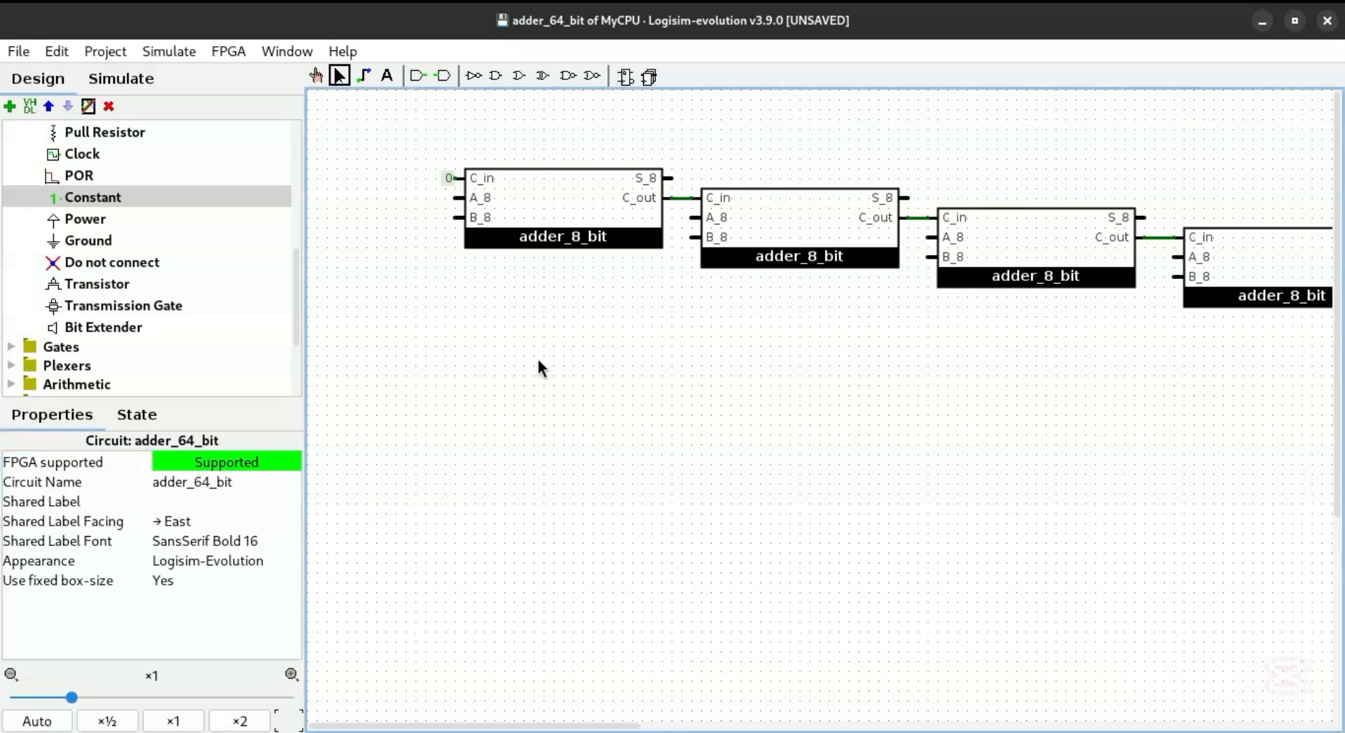
Draw wires from the S_8 outputs of the first three adder_8_bit blocks, running parallel to the fourth block
left_click_drag(568, 725, 587, 725)
mouse_move(612, 178)
left_mouse_down()
mouse_move(918, 179)
mouse_move(918, 198)
left_mouse_up()
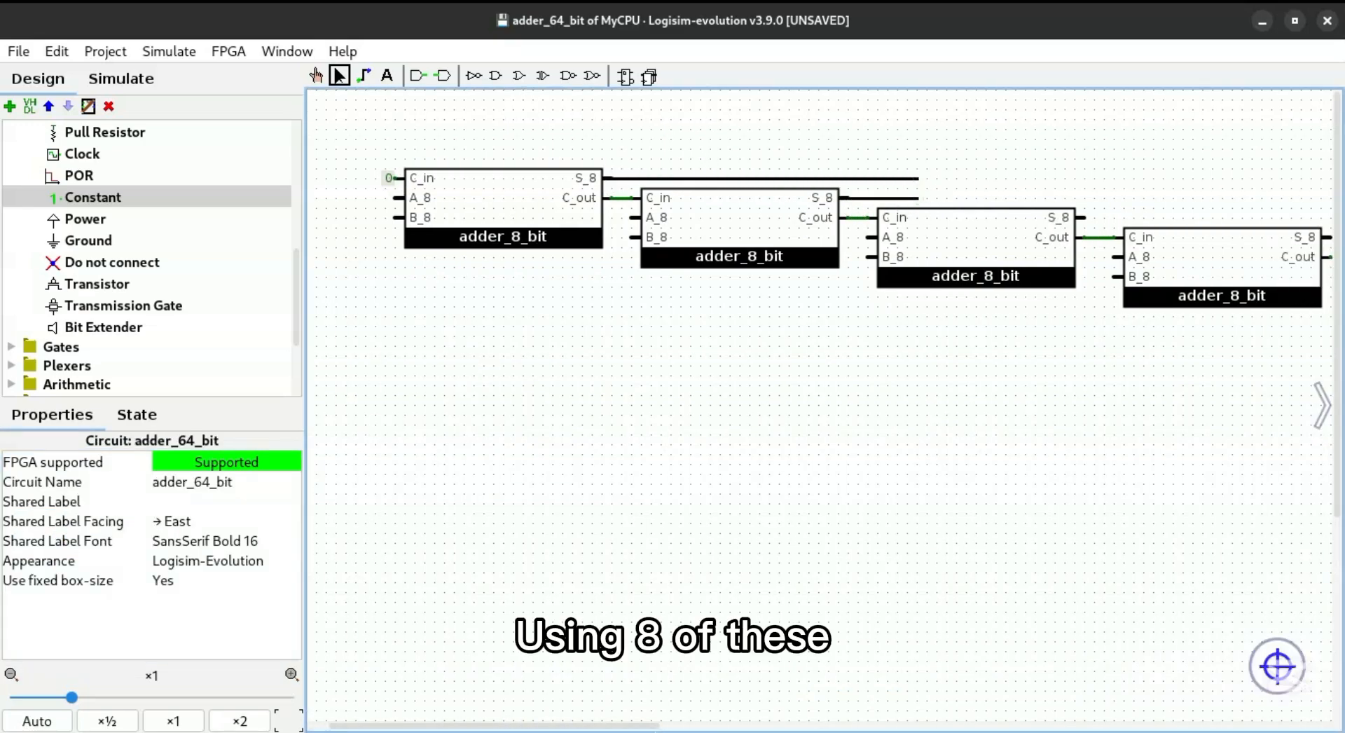
left_click_drag(587, 726, 731, 725)
left_click_drag(479, 178, 744, 179)
left_click_drag(480, 198, 745, 198)
left_click_drag(639, 218, 755, 227)
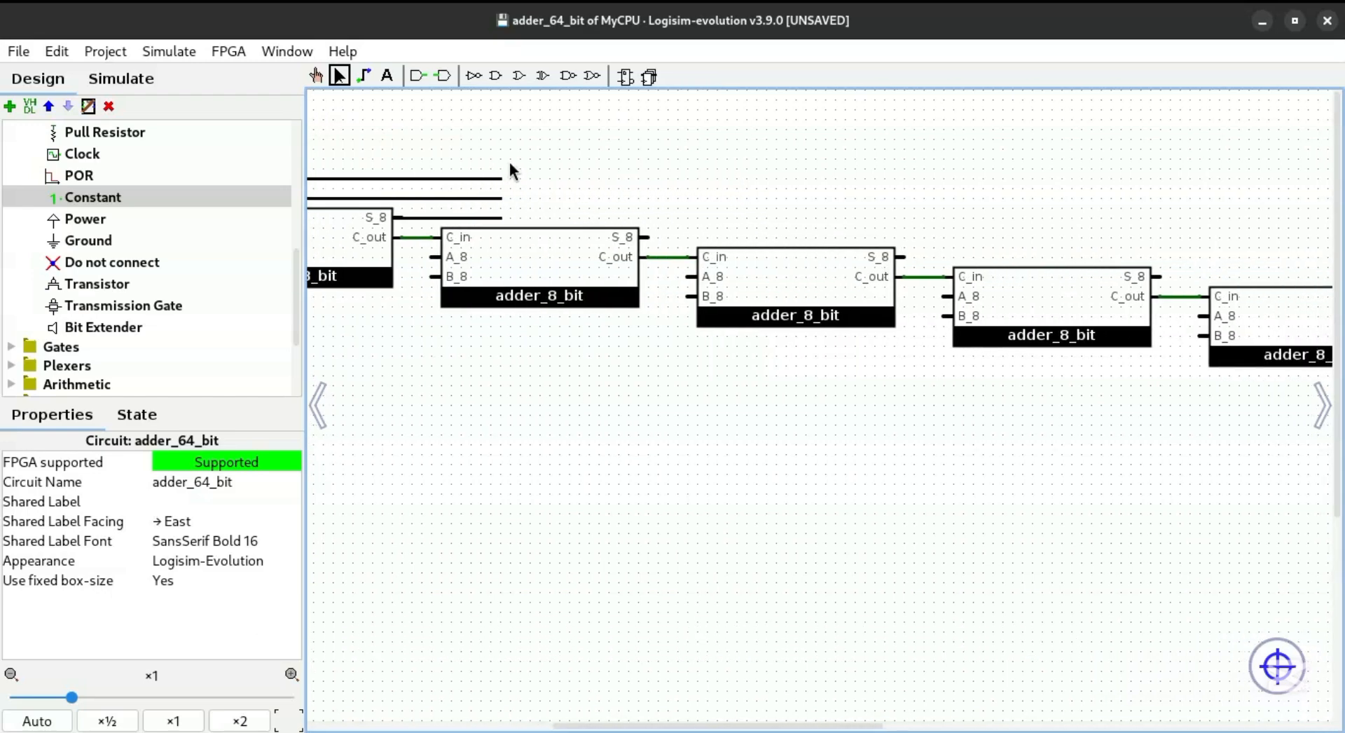
Extend the first S_8 wire to the end of the cascade and wire the S_8 outputs of blocks five to seven there
left_click_drag(503, 180, 1083, 180)
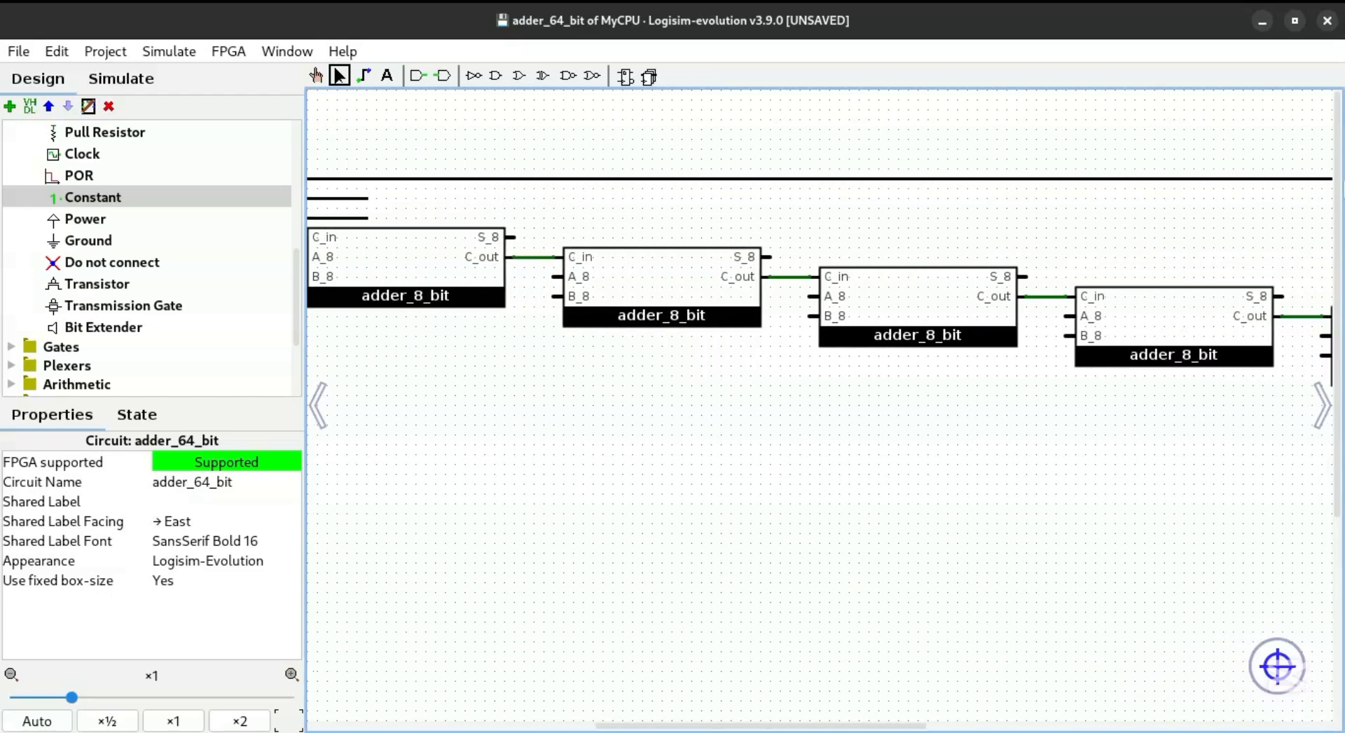
left_click_drag(374, 180, 1183, 180)
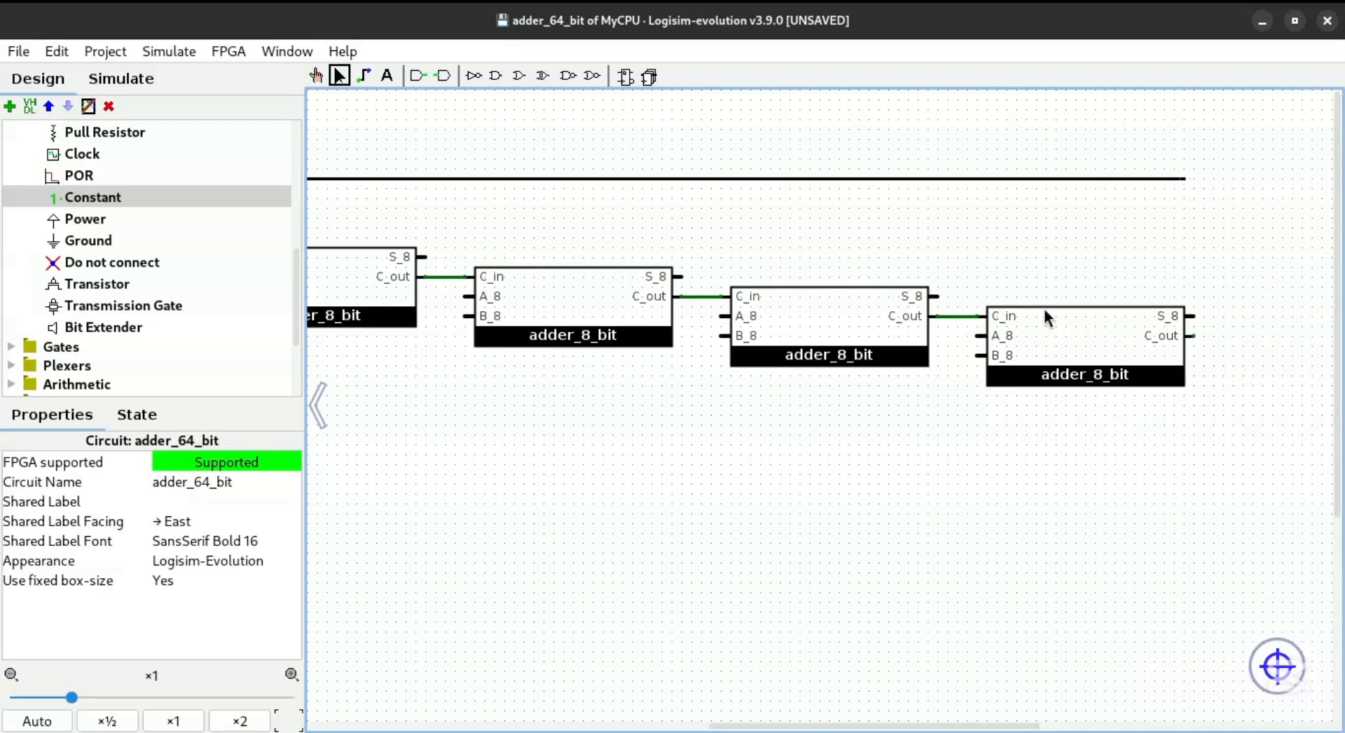
left_click_drag(935, 299, 1178, 299)
left_click_drag(732, 281, 1191, 276)
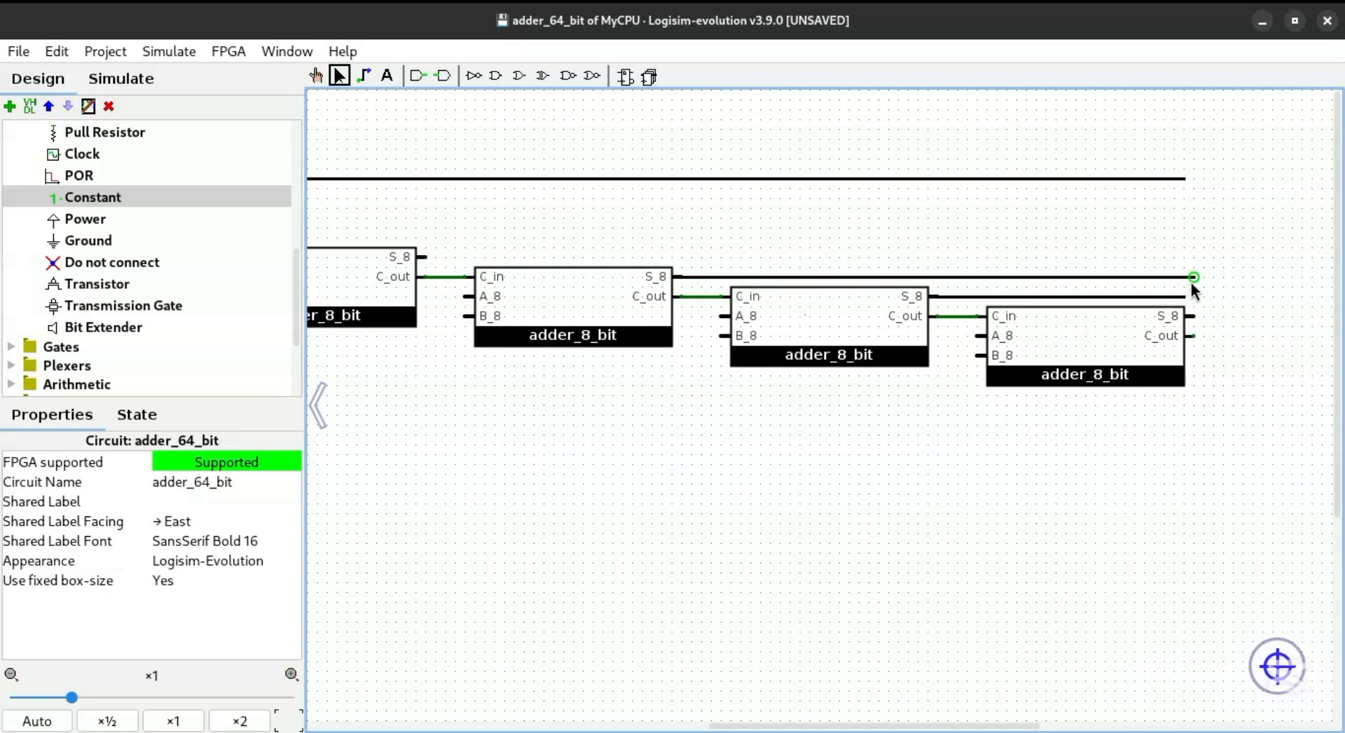
left_click_drag(423, 257, 1166, 257)
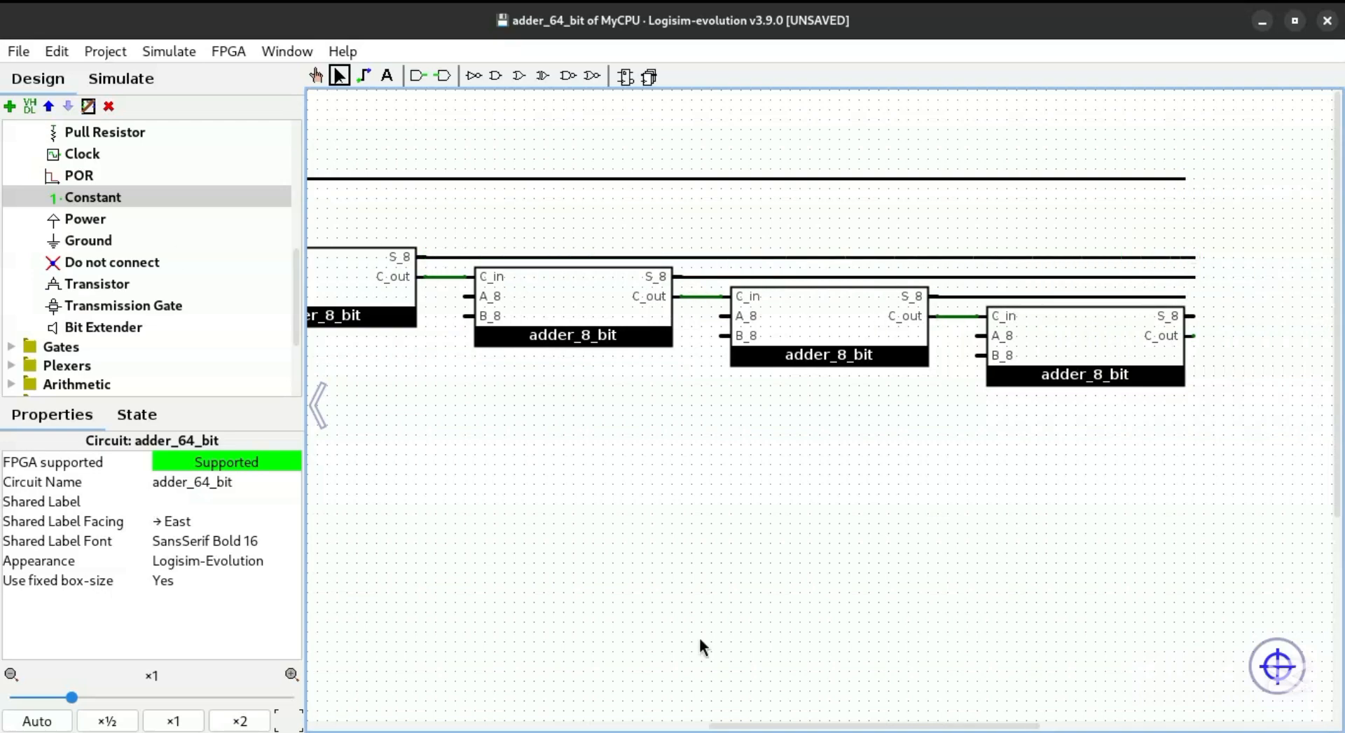
Run the S_8 wires of the second, third and fourth adder_8_bit blocks to the end of the cascade
left_click_drag(766, 726, 549, 708)
left_click_drag(838, 238, 1213, 239)
left_click_drag(760, 726, 595, 714)
left_click_drag(552, 219, 1270, 218)
left_click_drag(832, 724, 595, 723)
left_click_drag(870, 208, 1303, 180)
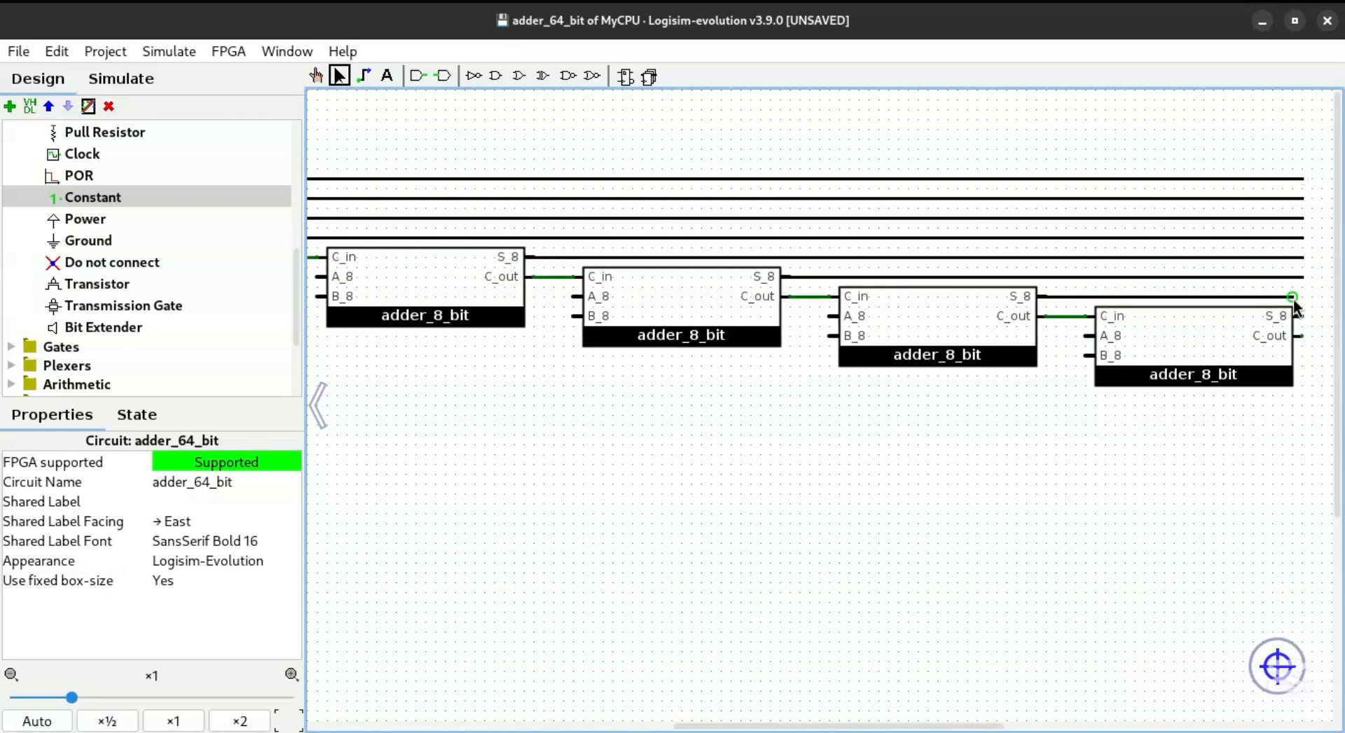
Place a Splitter in the empty area beyond the ends of the S_8 wires
left_click_drag(764, 725, 988, 723)
scroll(150, 335, "up", 4)
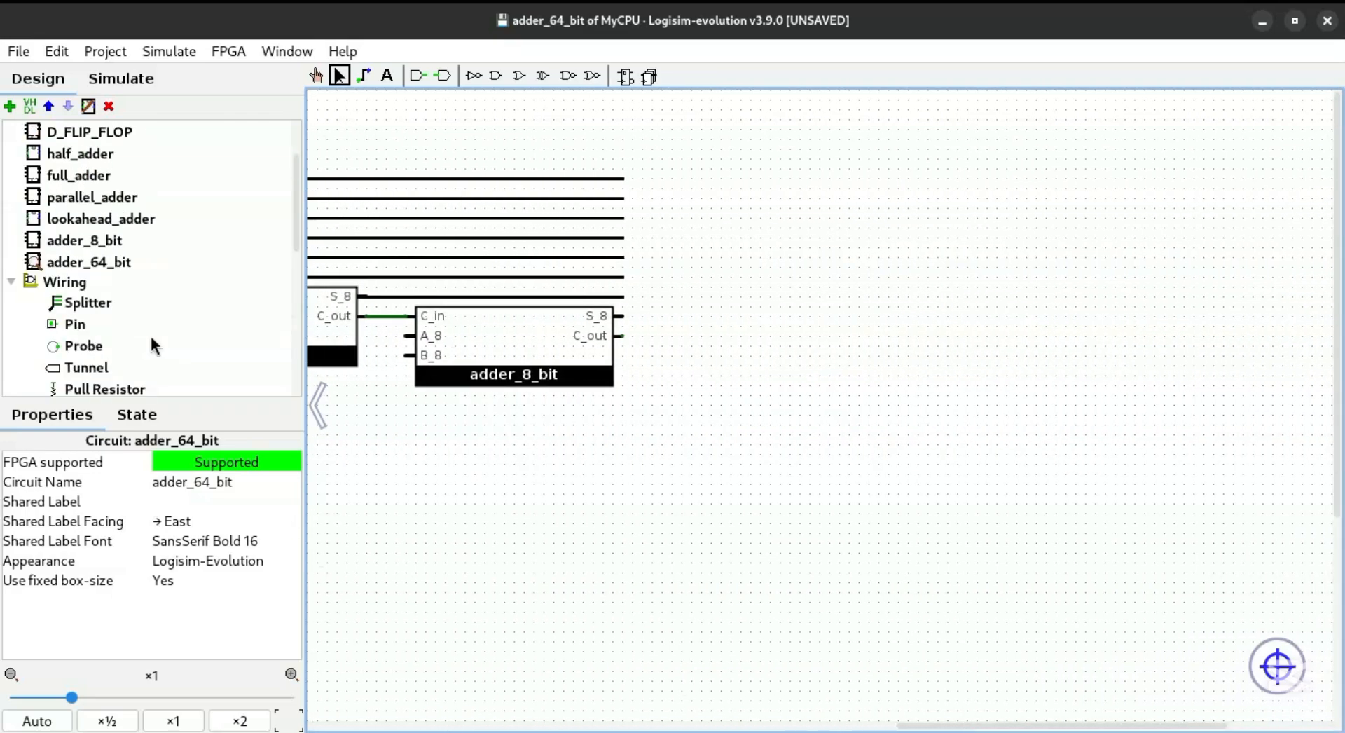
scroll(150, 335, "down", 2)
scroll(150, 335, "up", 2)
left_click(77, 301)
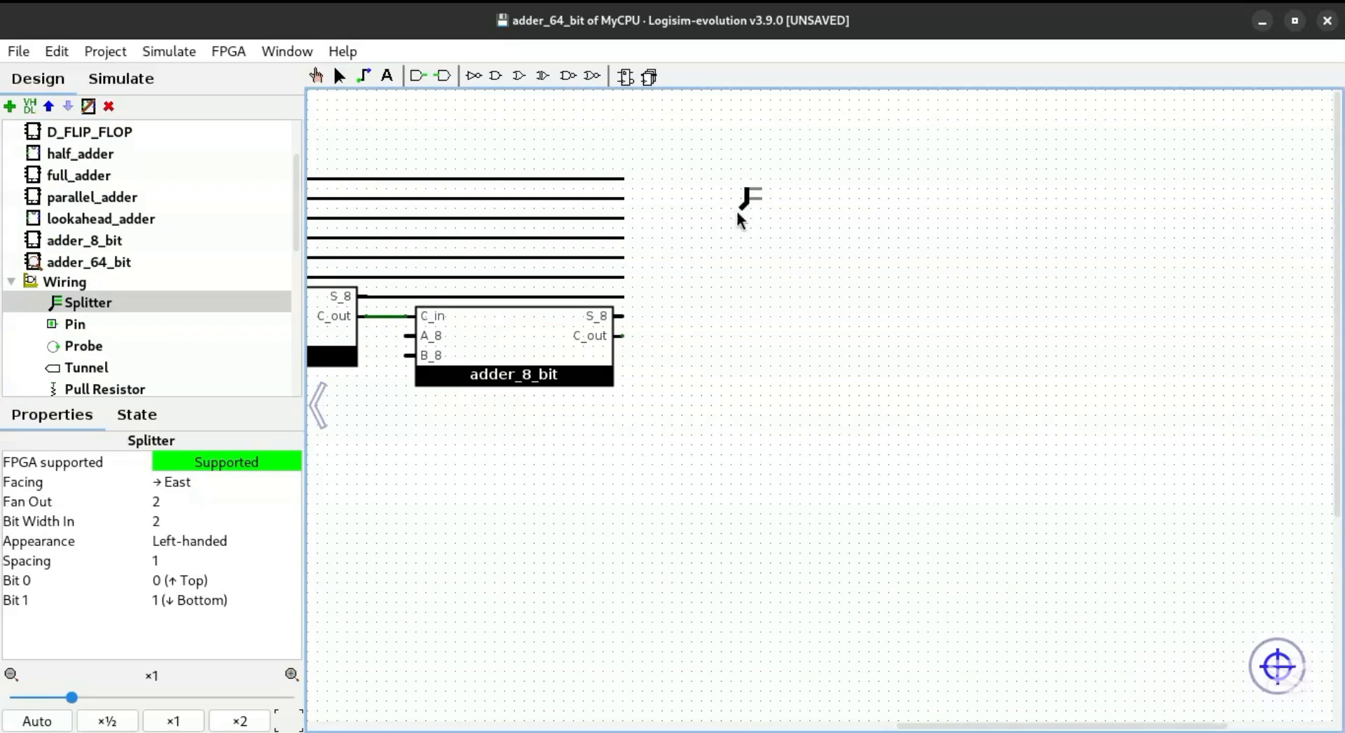
left_click(743, 207)
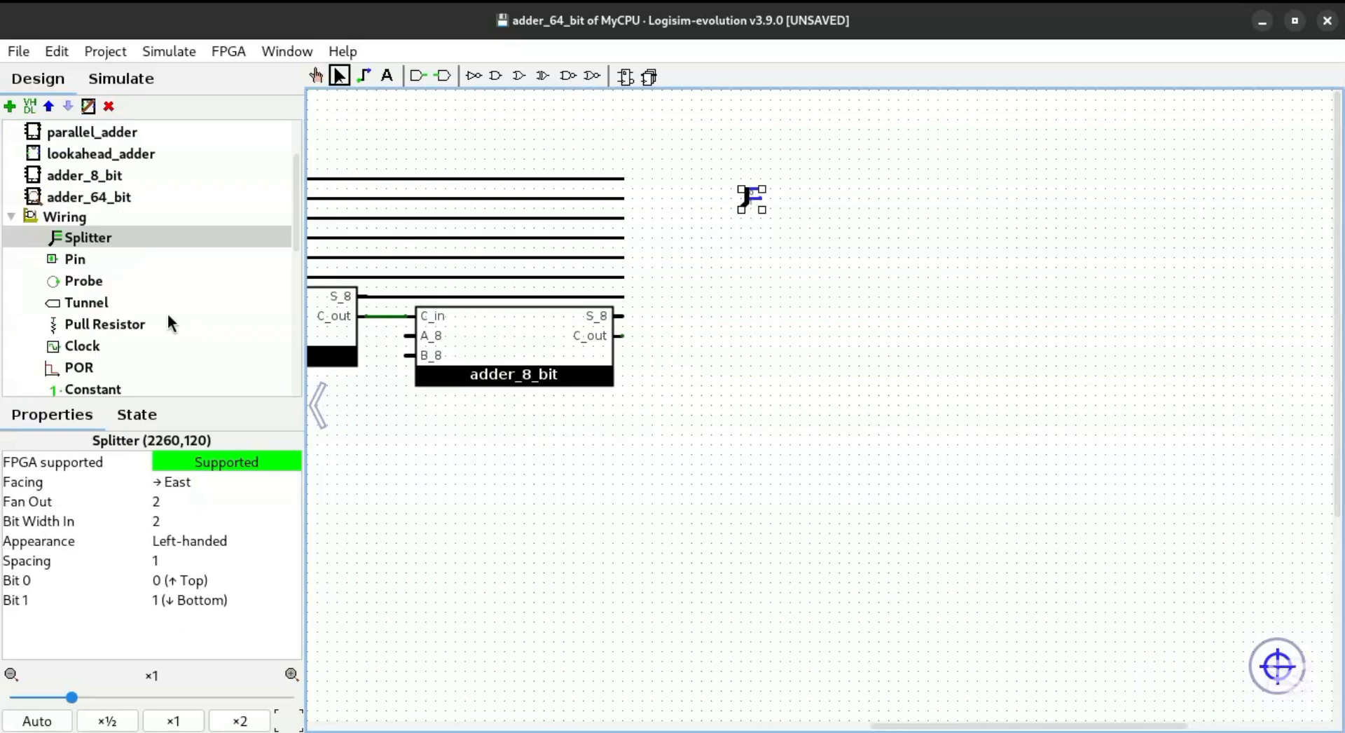
scroll(166, 313, "down", 4)
scroll(168, 313, "up", 4)
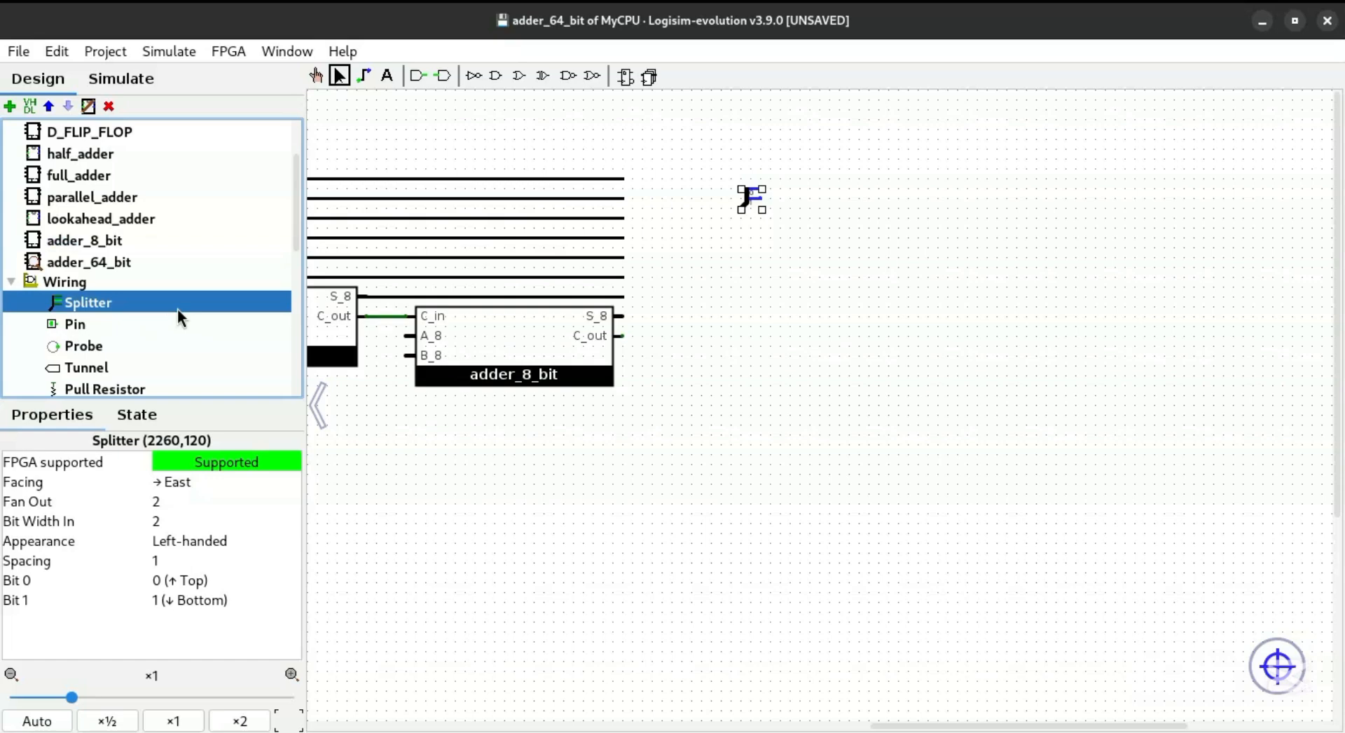
Set the splitter's Fan Out to 8 and its Bit Width In to 8
left_click(184, 500)
type("8")
key("Return")
left_click(186, 522)
key("BackSpace")
type("8")
key("Return")
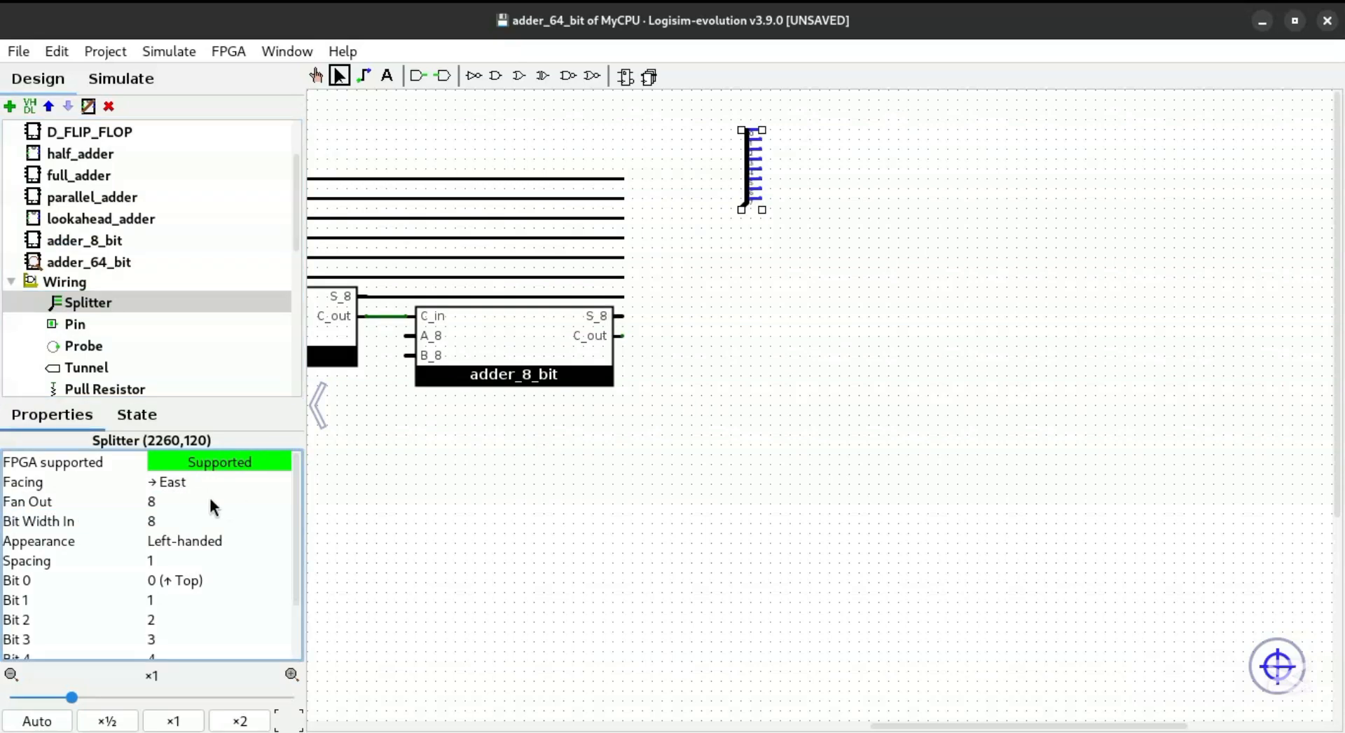
Duplicate the 8-bit splitter into a vertical stack of four
left_click(745, 199)
key("ctrl+d")
left_click_drag(752, 208, 797, 468)
key("ctrl+d")
key("ctrl+d")
key("ctrl+d")
key("Delete")
Duplicate the stack of four splitters and place the copies directly below to make eight
left_click_drag(794, 513, 717, 107)
key("ctrl+d")
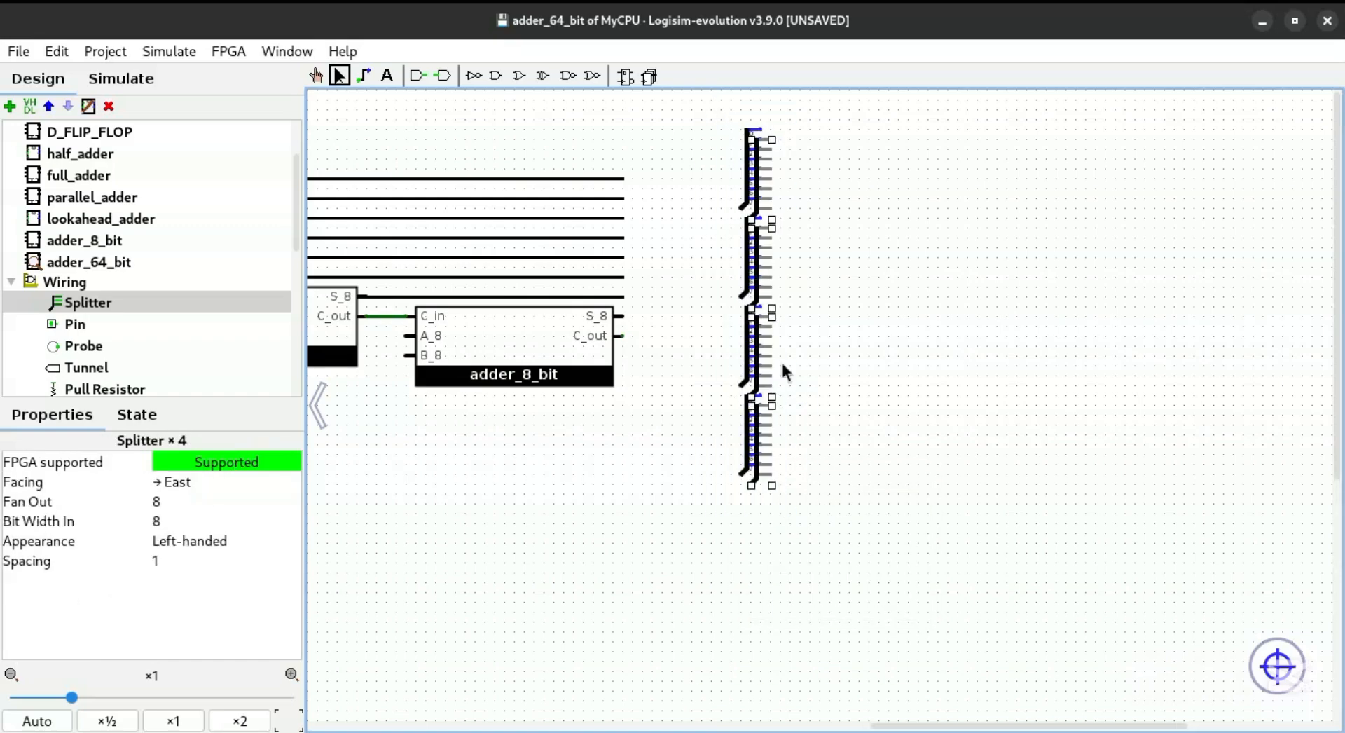
left_click_drag(783, 371, 773, 626)
left_click_drag(743, 703, 744, 699)
left_click(839, 451)
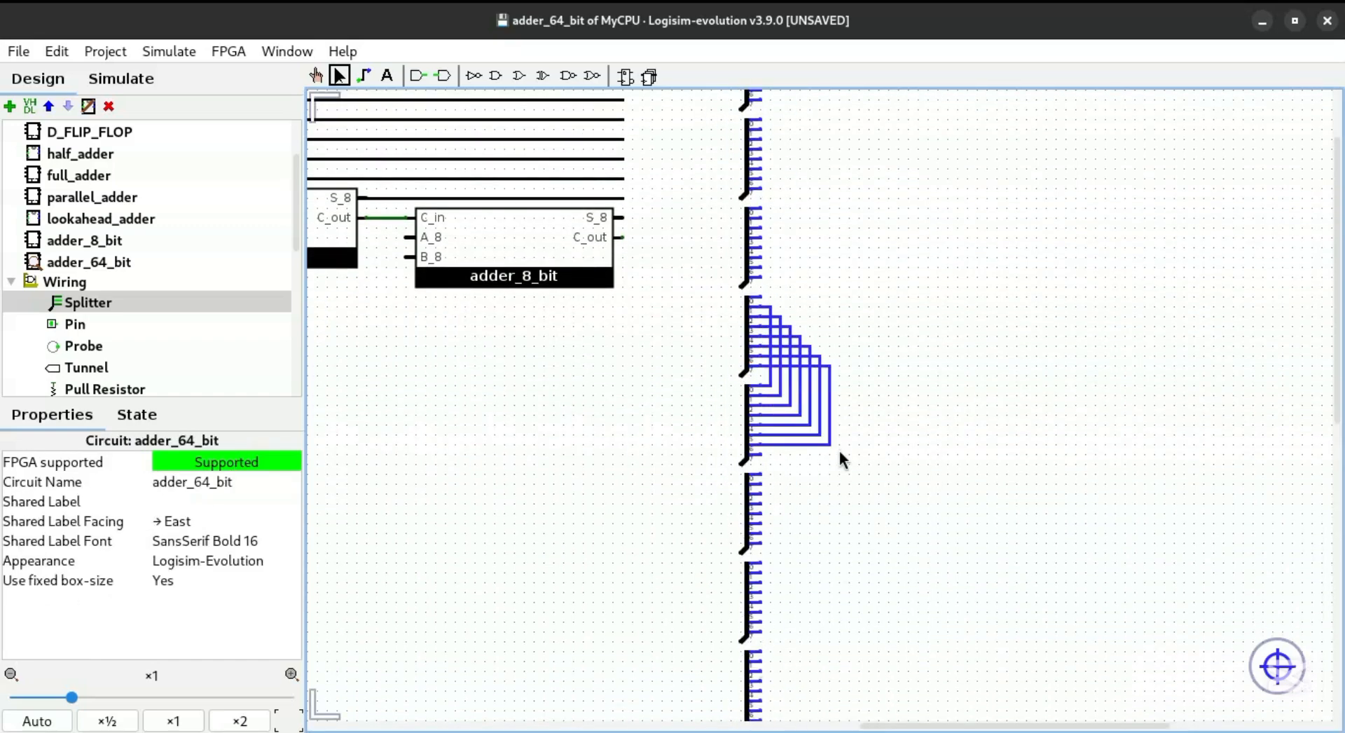
Delete the stray wires between the outputs of the fourth and fifth splitters
left_click_drag(870, 474, 765, 282)
key("Delete")
left_click(798, 445)
key("Delete")
left_click(790, 434)
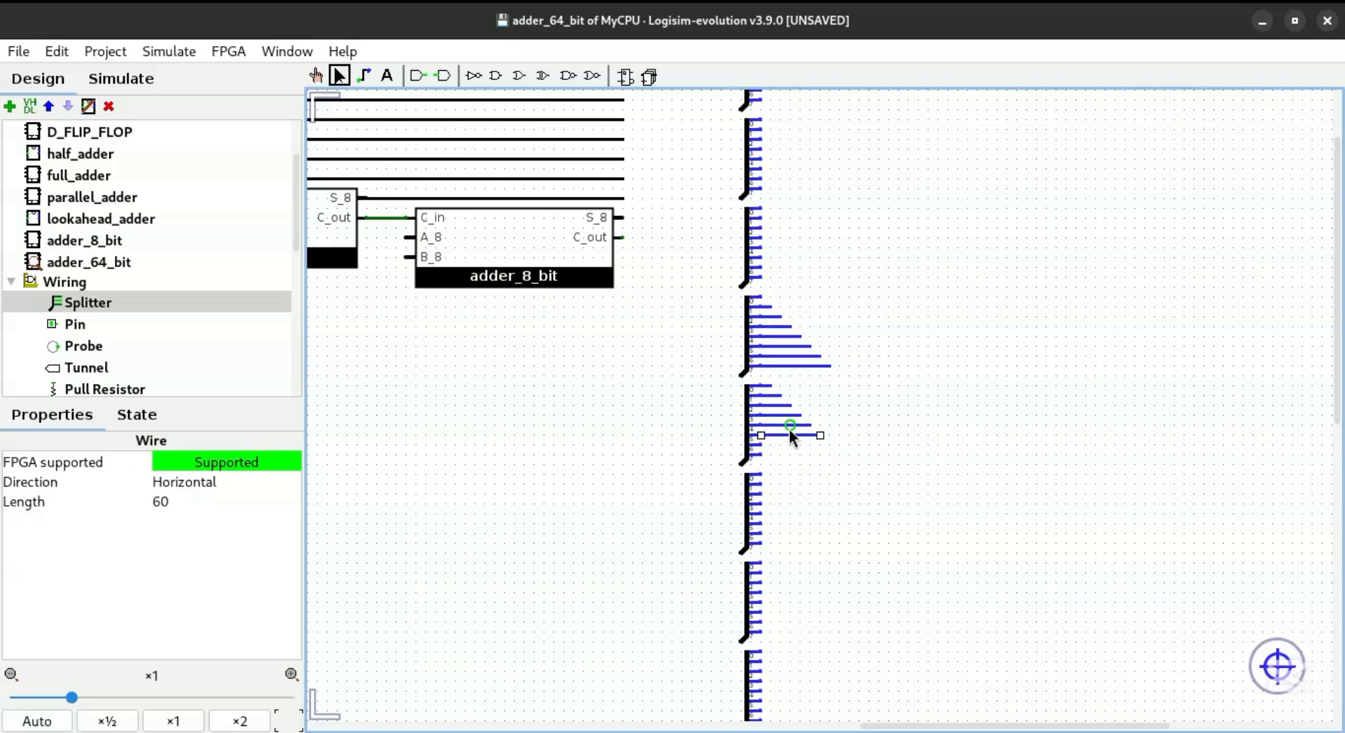
key("Delete")
left_click(784, 424)
key("Delete")
left_click(779, 405)
key("Delete")
key("Delete")
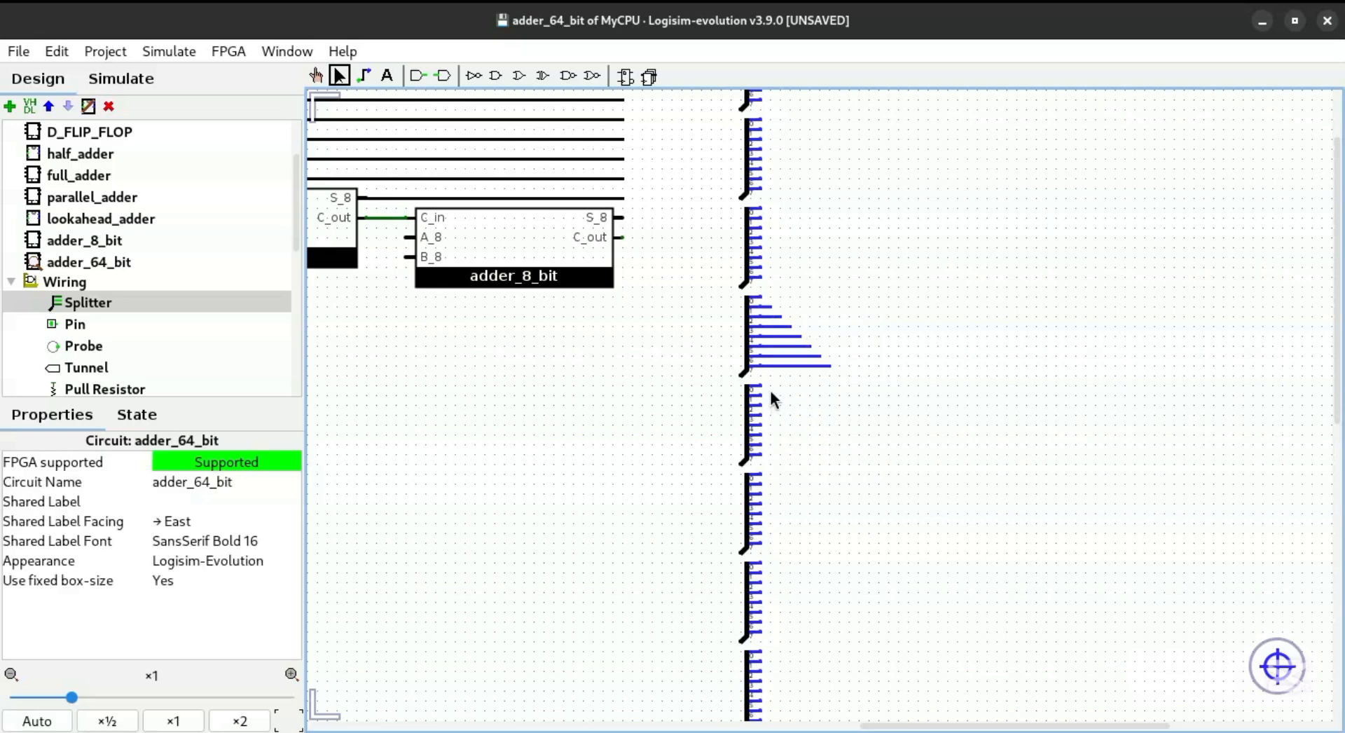
left_click_drag(861, 397, 742, 265)
key("Delete")
Close the gaps between the eight 8-bit splitters so they form one continuous column
scroll(1313, 231, "up", 3)
left_click(764, 330)
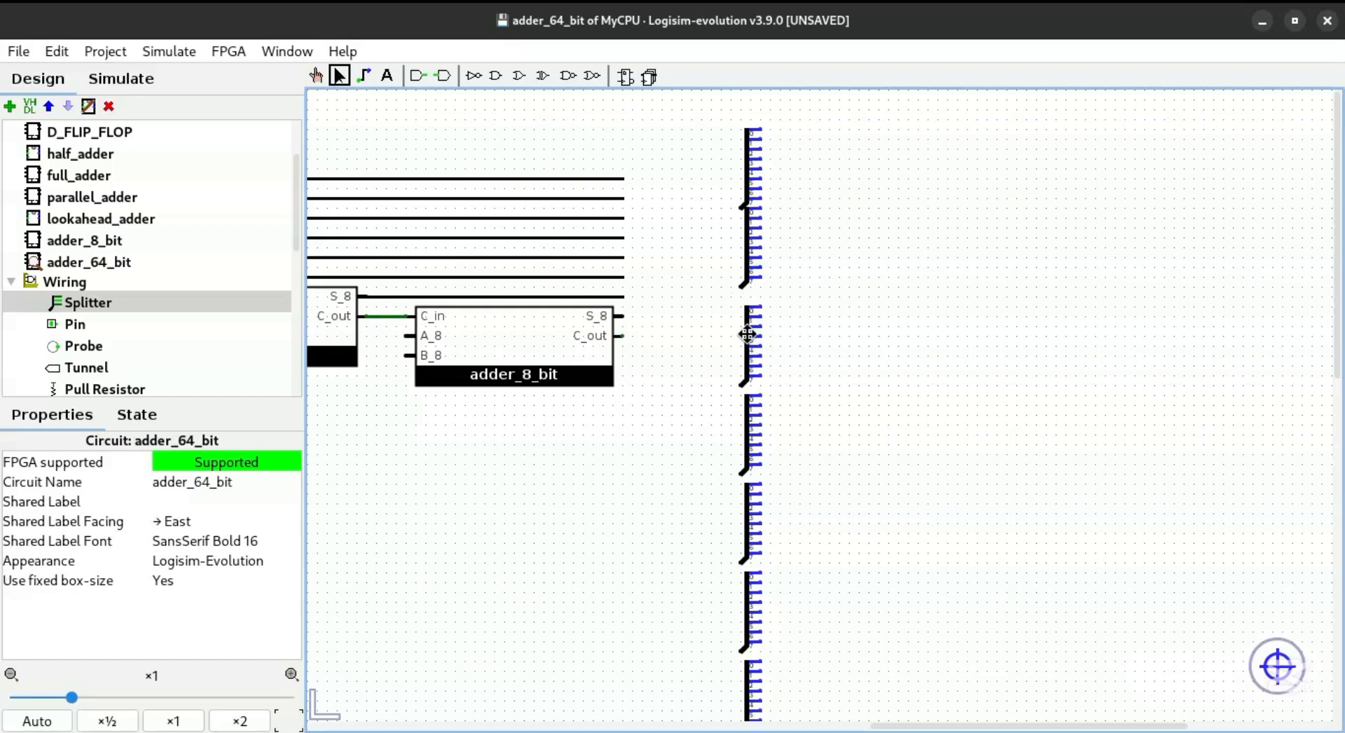
left_click_drag(746, 334, 747, 393)
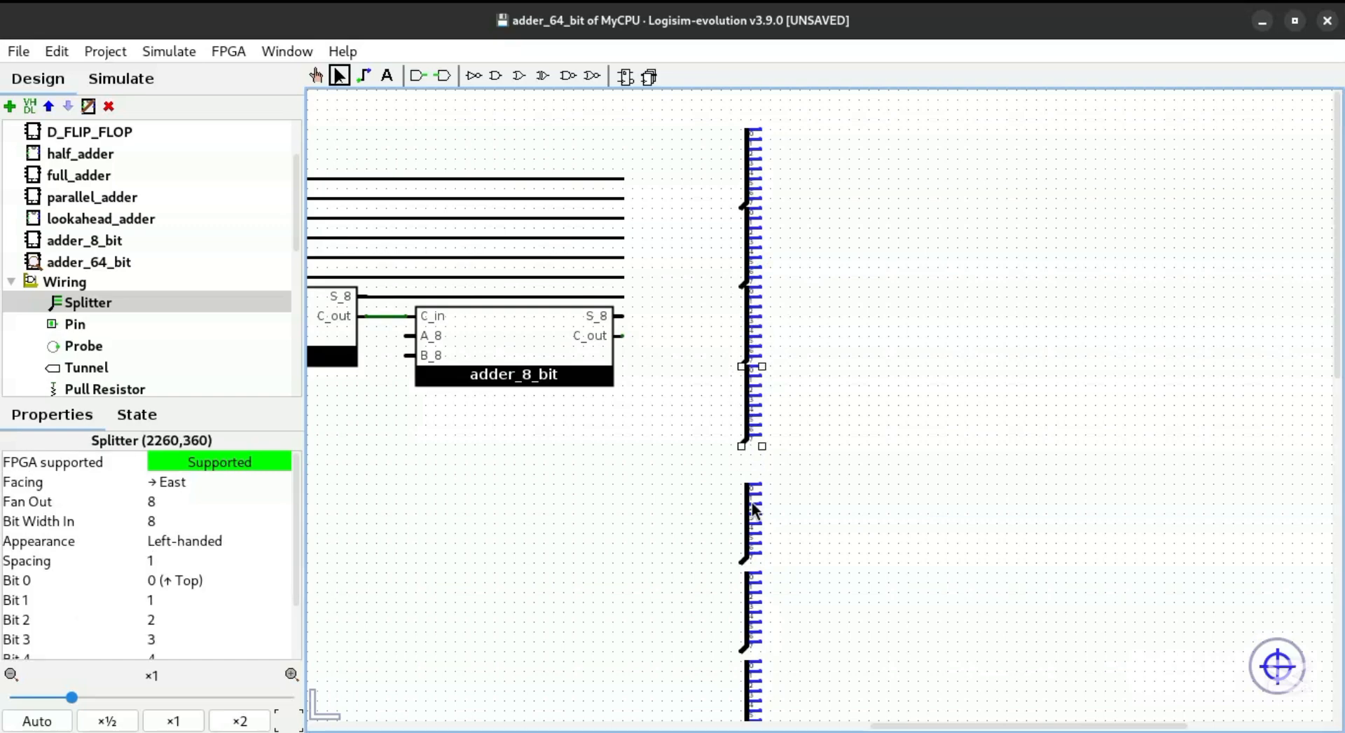
left_click_drag(752, 510, 747, 468)
left_click_drag(747, 606, 746, 559)
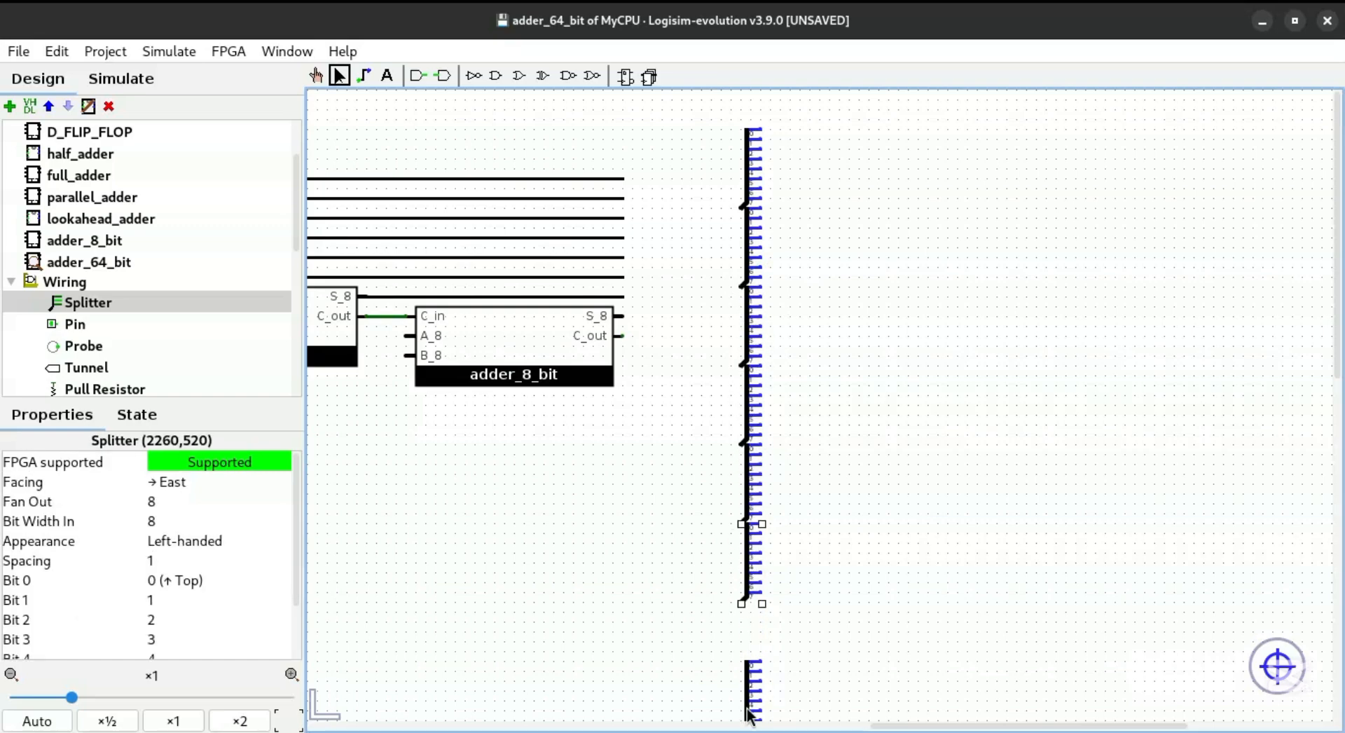
left_click_drag(748, 714, 747, 660)
scroll(748, 662, "down", 3)
left_click_drag(747, 613, 745, 532)
Place another Splitter beside the column and set its Fan Out and Bit Width In to 64
scroll(1329, 327, "up", 3)
left_click(863, 294)
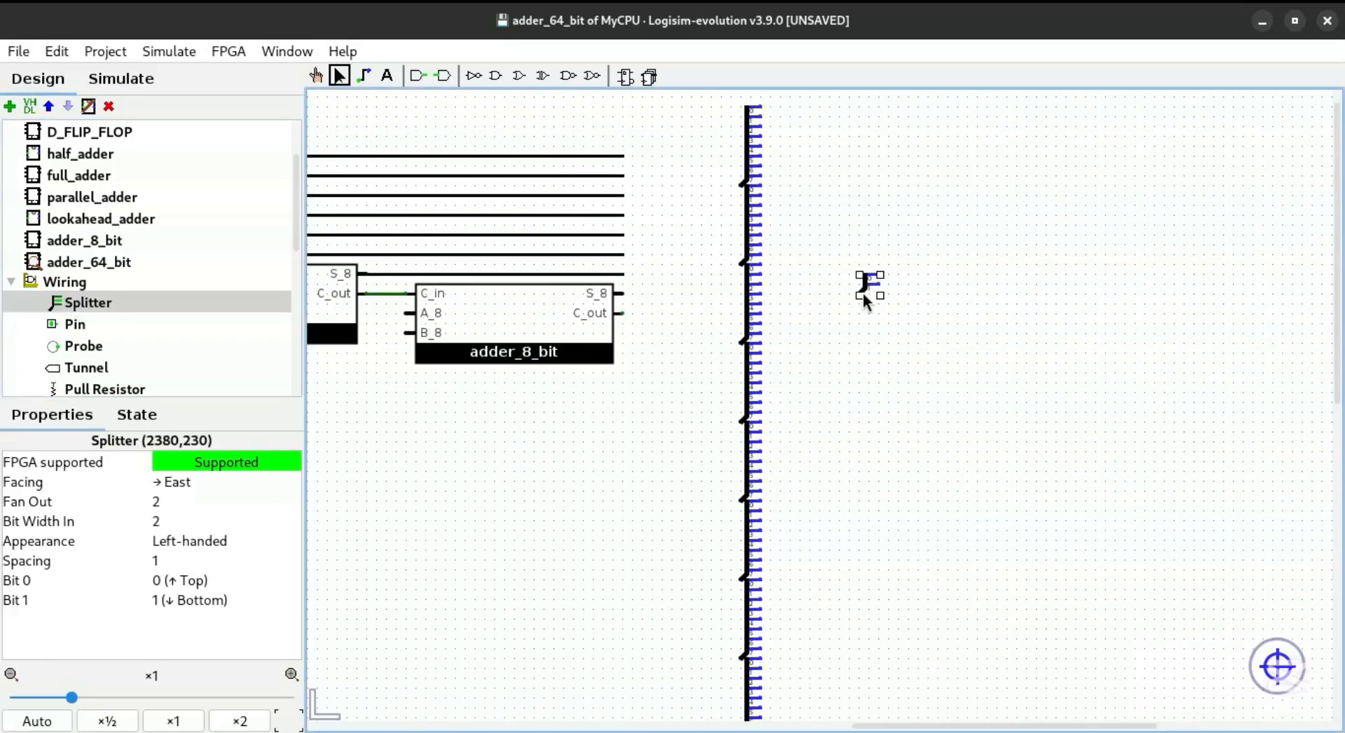
left_click(187, 500)
type("64")
left_click(194, 519)
type("64")
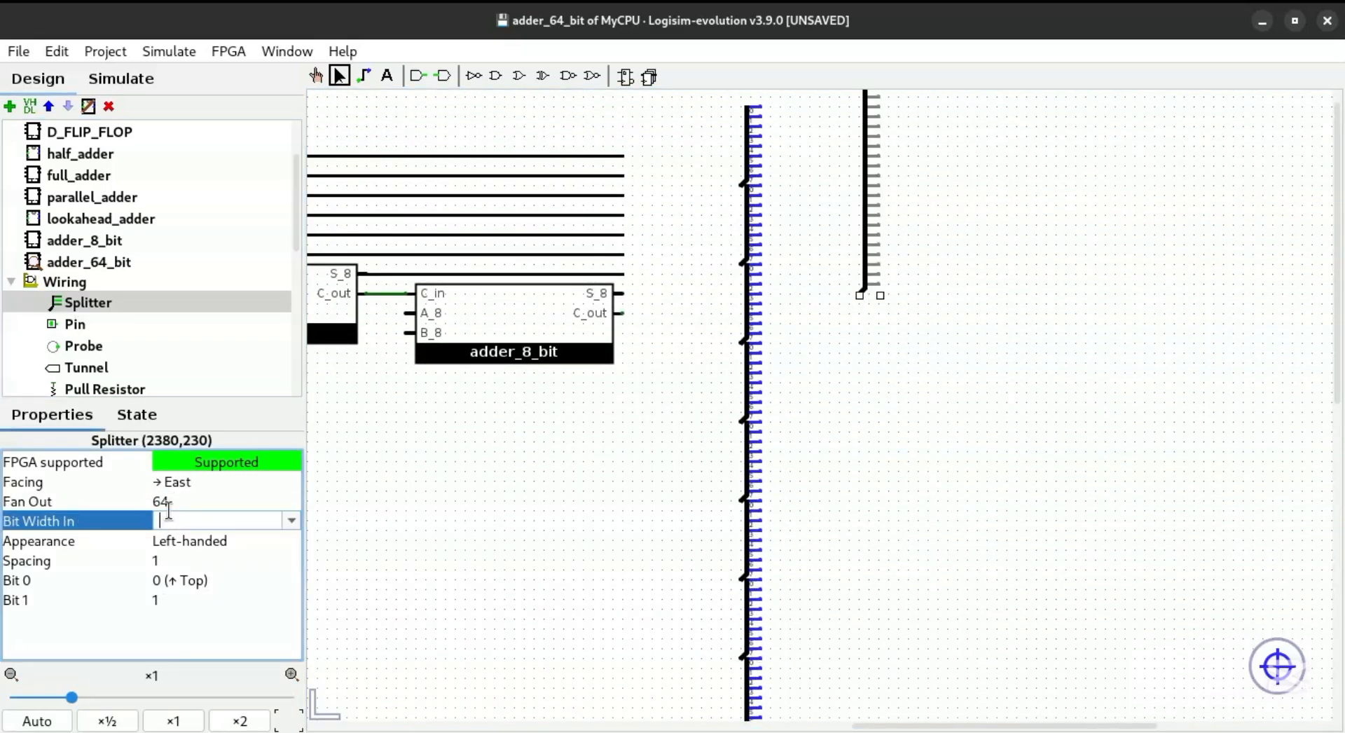
key("Return")
Face the 64-bit splitter West and align its branches with the outputs of the eight 8-bit splitters
left_click(172, 481)
left_click(180, 565)
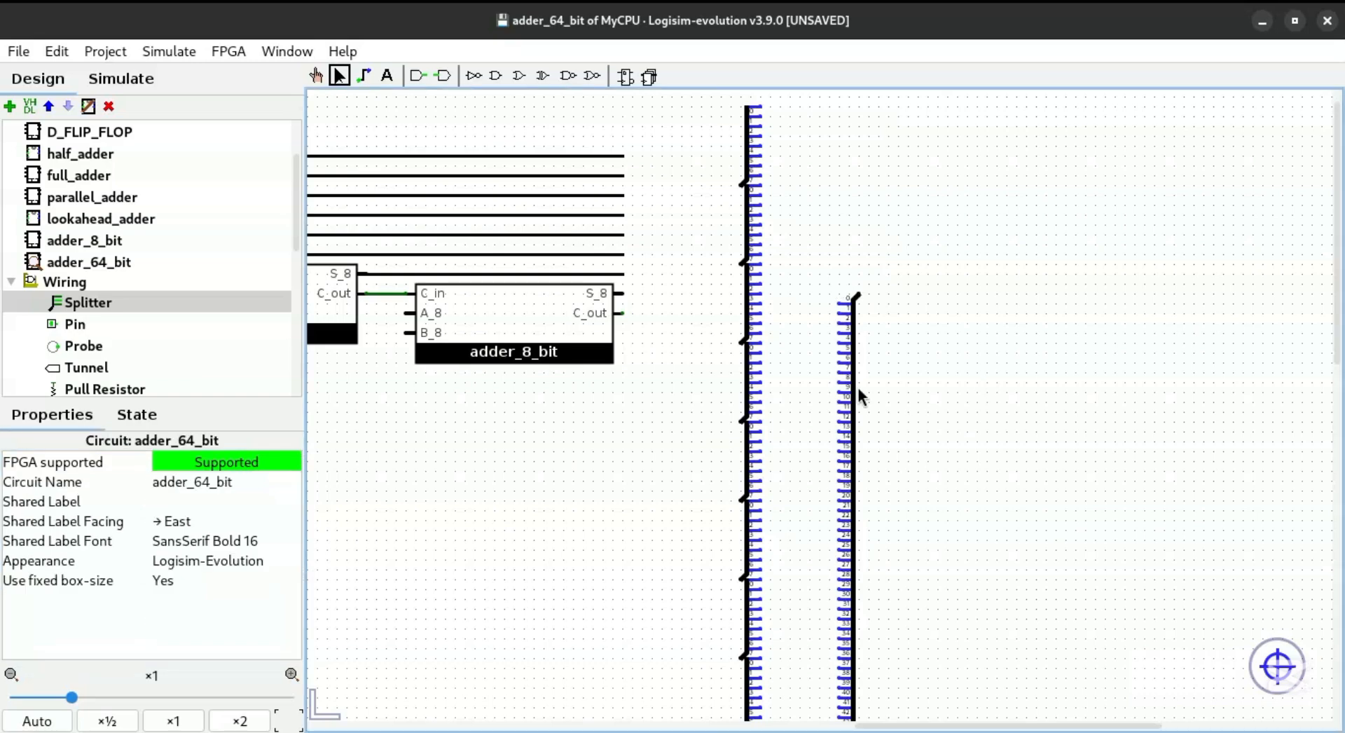
mouse_move(856, 385)
left_mouse_down()
mouse_move(819, 192)
mouse_move(771, 189)
mouse_move(794, 189)
left_mouse_up()
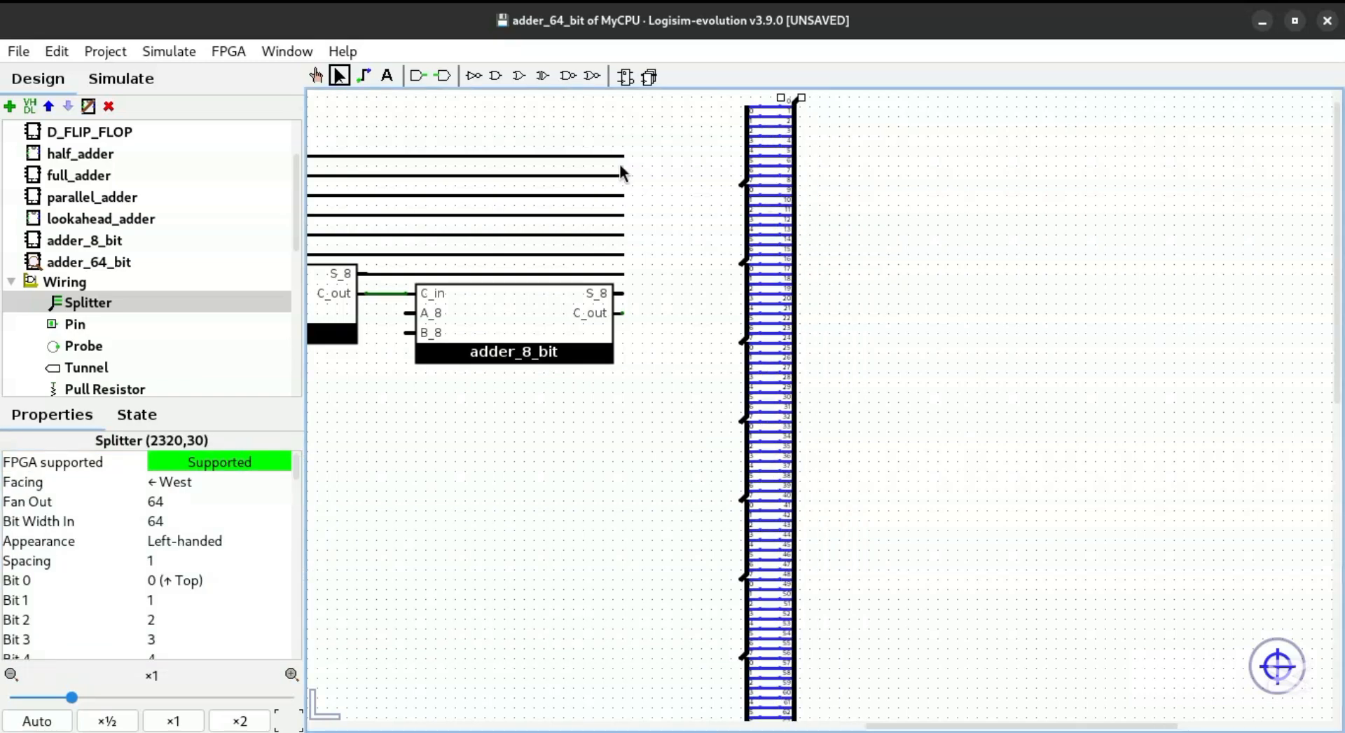
Connect the first four S_8 wires to the inputs of the first four 8-bit splitters, in order
mouse_move(623, 156)
left_mouse_down()
mouse_move(712, 184)
mouse_move(733, 157)
mouse_move(739, 184)
left_mouse_up()
left_click_drag(626, 179, 678, 177)
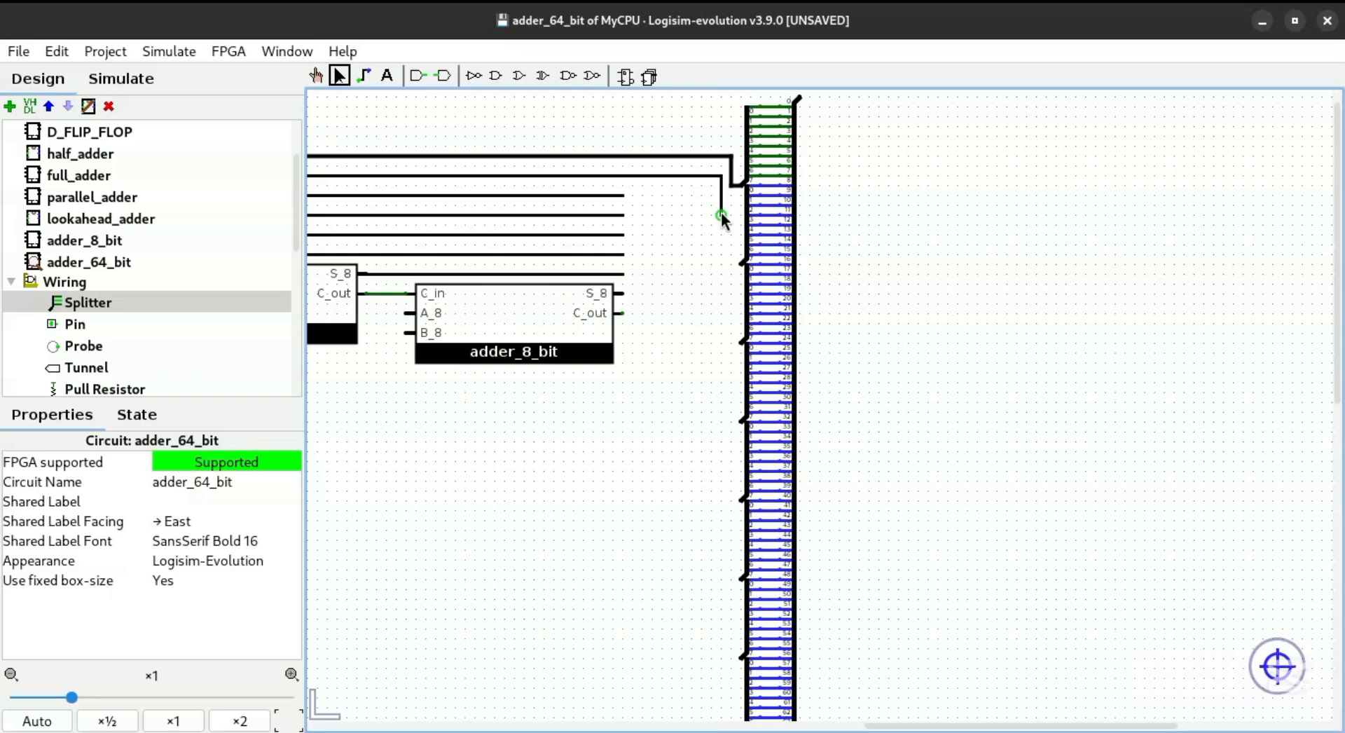
left_click_drag(738, 266, 740, 265)
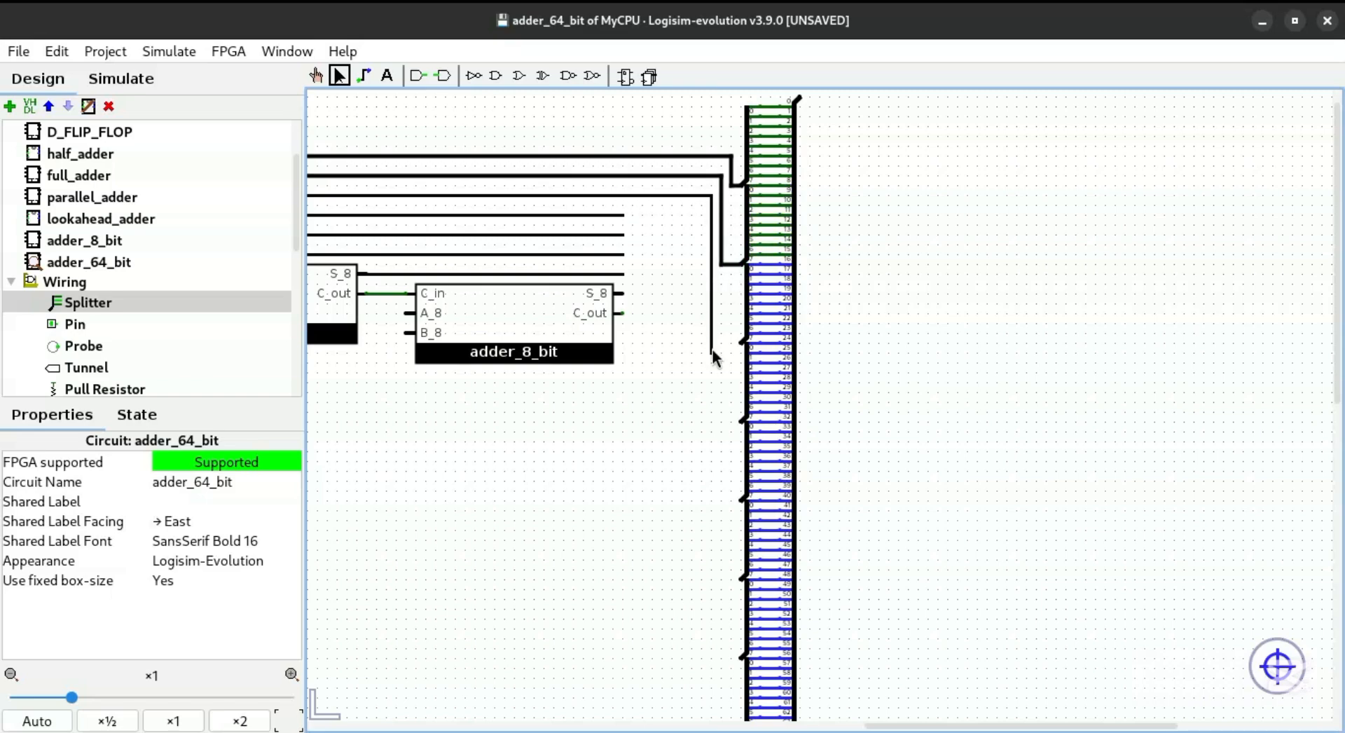
left_click_drag(712, 348, 740, 343)
left_click_drag(694, 214, 741, 421)
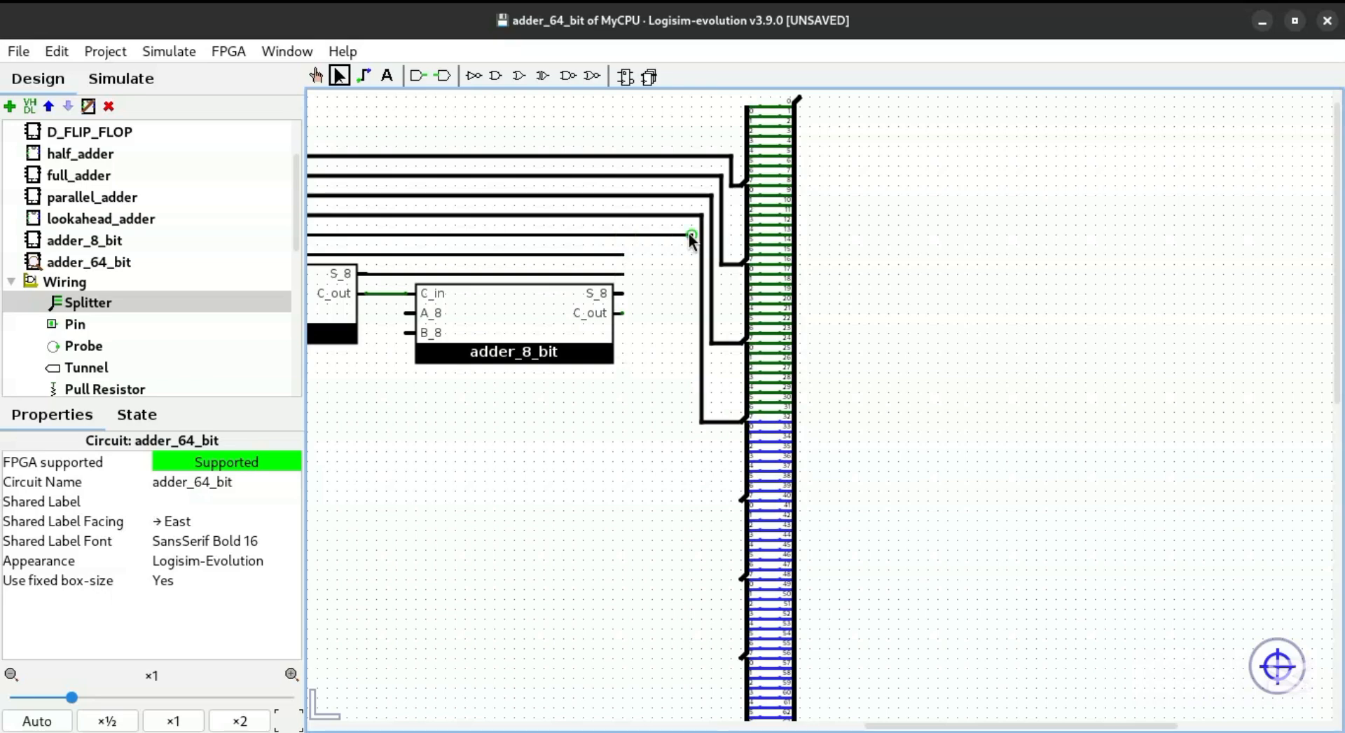
Connect the S_8 outputs of adder blocks five to eight to the remaining four 8-bit splitters, in order
left_click_drag(690, 237, 741, 500)
left_click_drag(624, 254, 741, 579)
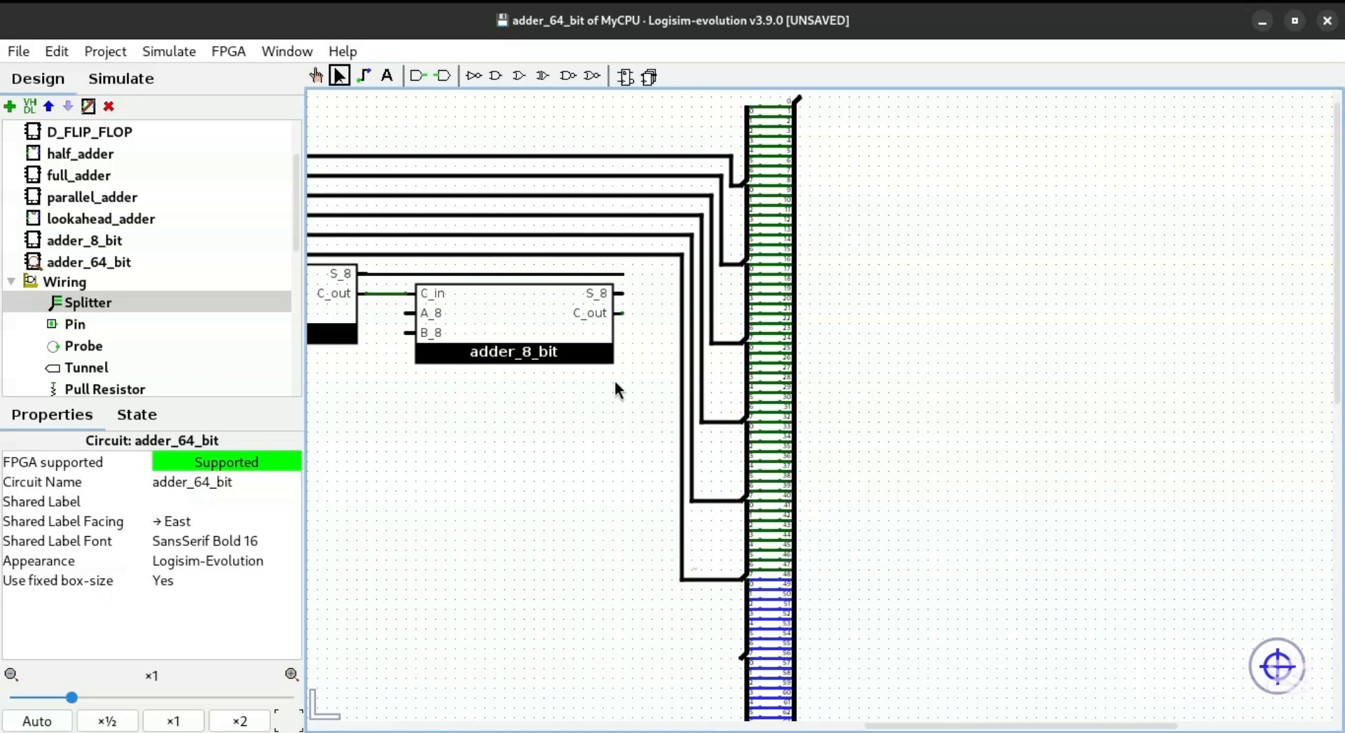
mouse_move(661, 273)
left_mouse_down()
mouse_move(675, 542)
mouse_move(739, 660)
left_mouse_up()
mouse_move(620, 292)
left_mouse_down()
mouse_move(653, 296)
mouse_move(679, 640)
mouse_move(728, 721)
mouse_move(739, 624)
left_mouse_up()
Route the last block's C_out below the splitter column and attach a west-facing output pin to its end
left_click_drag(622, 197, 753, 652)
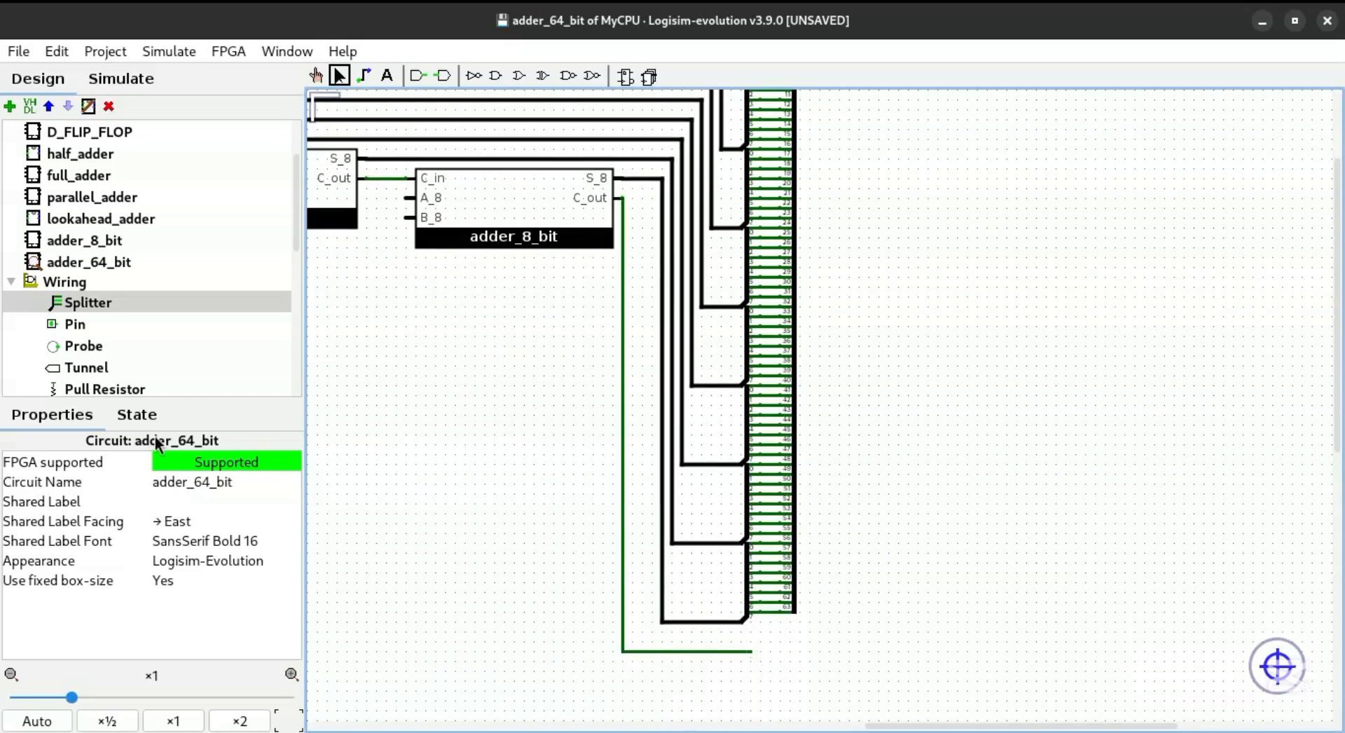
left_click(75, 323)
left_click(771, 662)
left_click(175, 481)
left_click(172, 560)
left_click(175, 501)
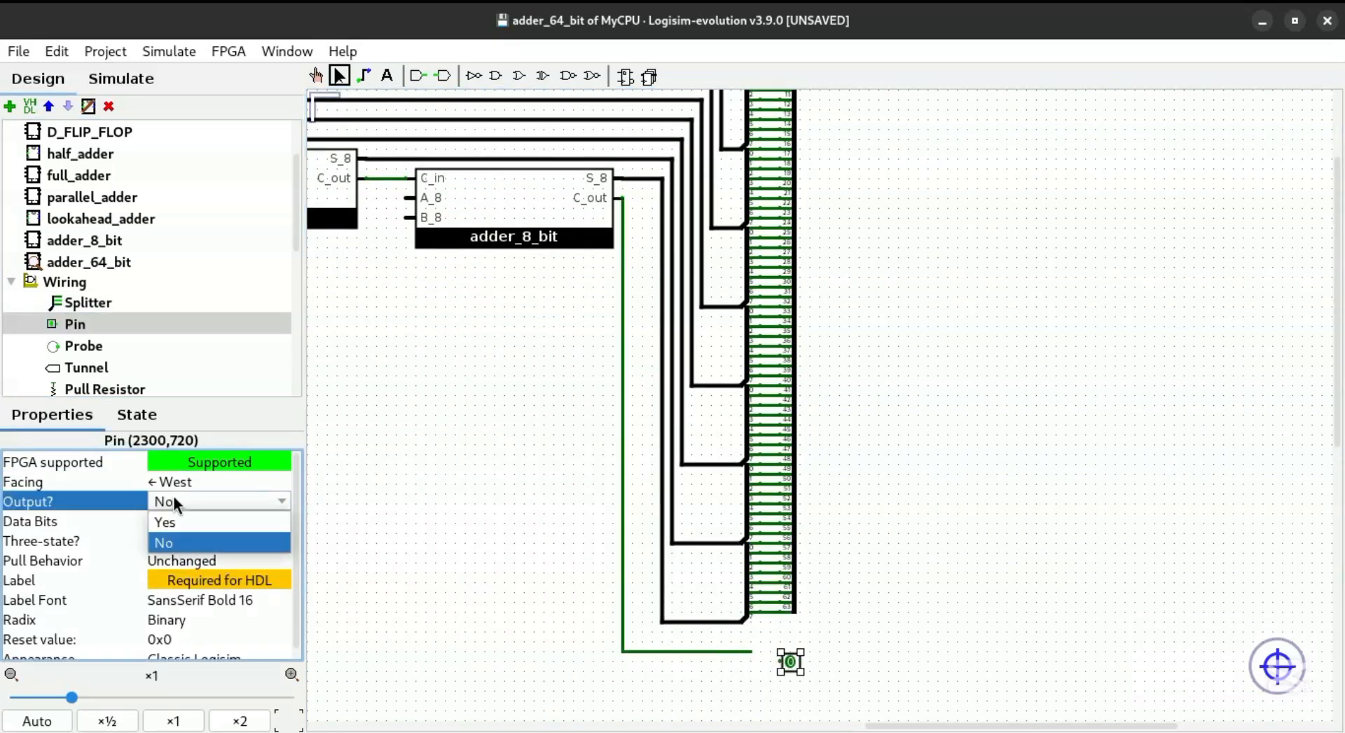
left_click(168, 522)
left_click_drag(782, 662, 753, 653)
Place a west-facing output pin with 64 data bits beside the upper end of the 64-bit splitter
left_click_drag(1338, 423, 1323, 295)
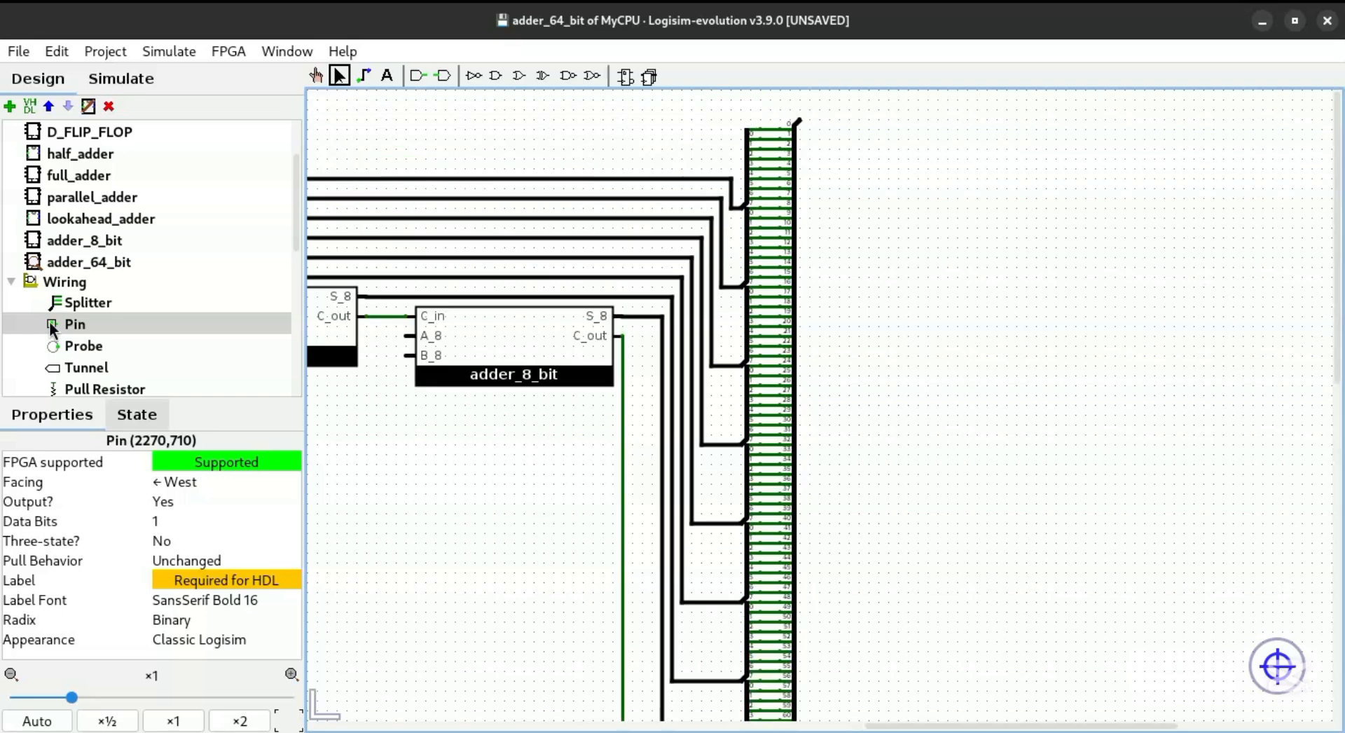
left_click(53, 326)
left_click(913, 172)
left_click(175, 481)
left_click(172, 560)
left_click(175, 500)
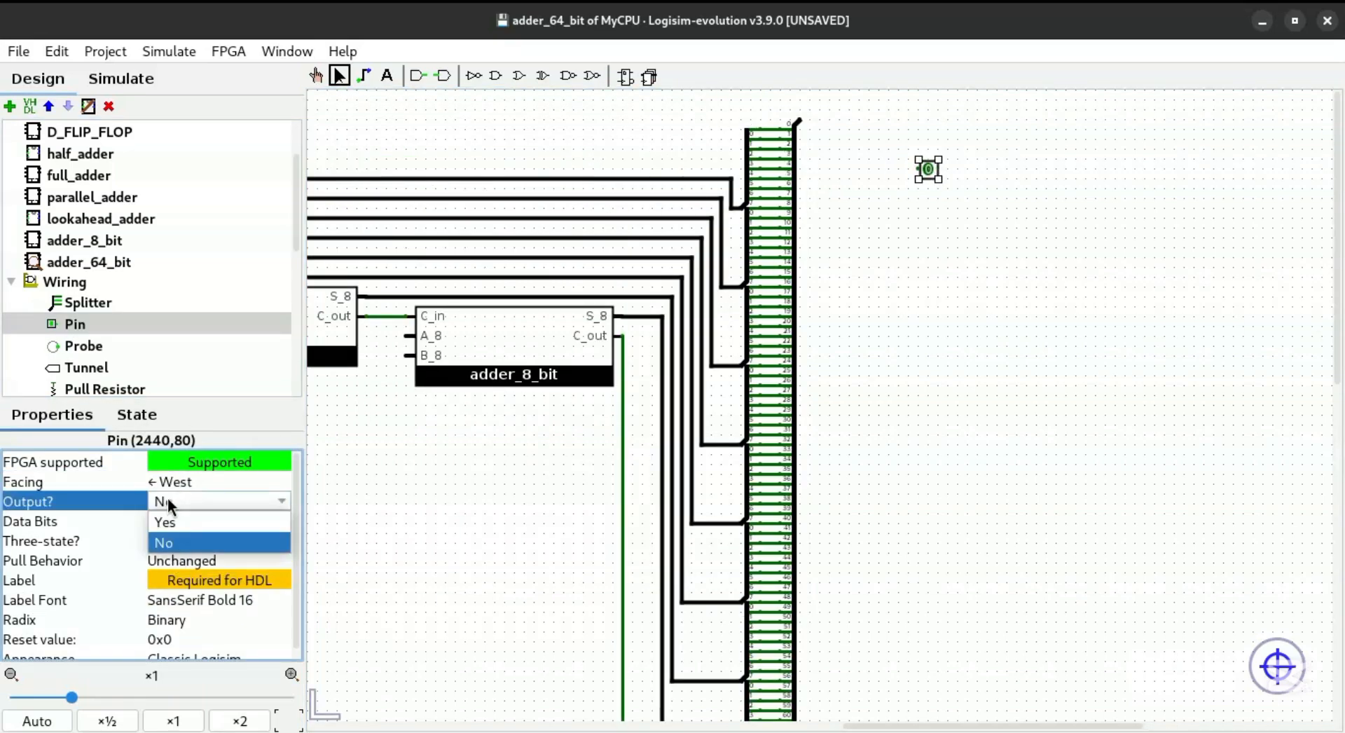
left_click(168, 522)
left_click(175, 520)
type("64")
key("Return")
Move the 64-bit output pin closer to the splitter and wire it to the splitter's combined end
left_click_drag(958, 172, 892, 172)
mouse_move(796, 120)
left_mouse_down()
mouse_move(816, 124)
mouse_move(841, 246)
mouse_move(850, 208)
left_mouse_up()
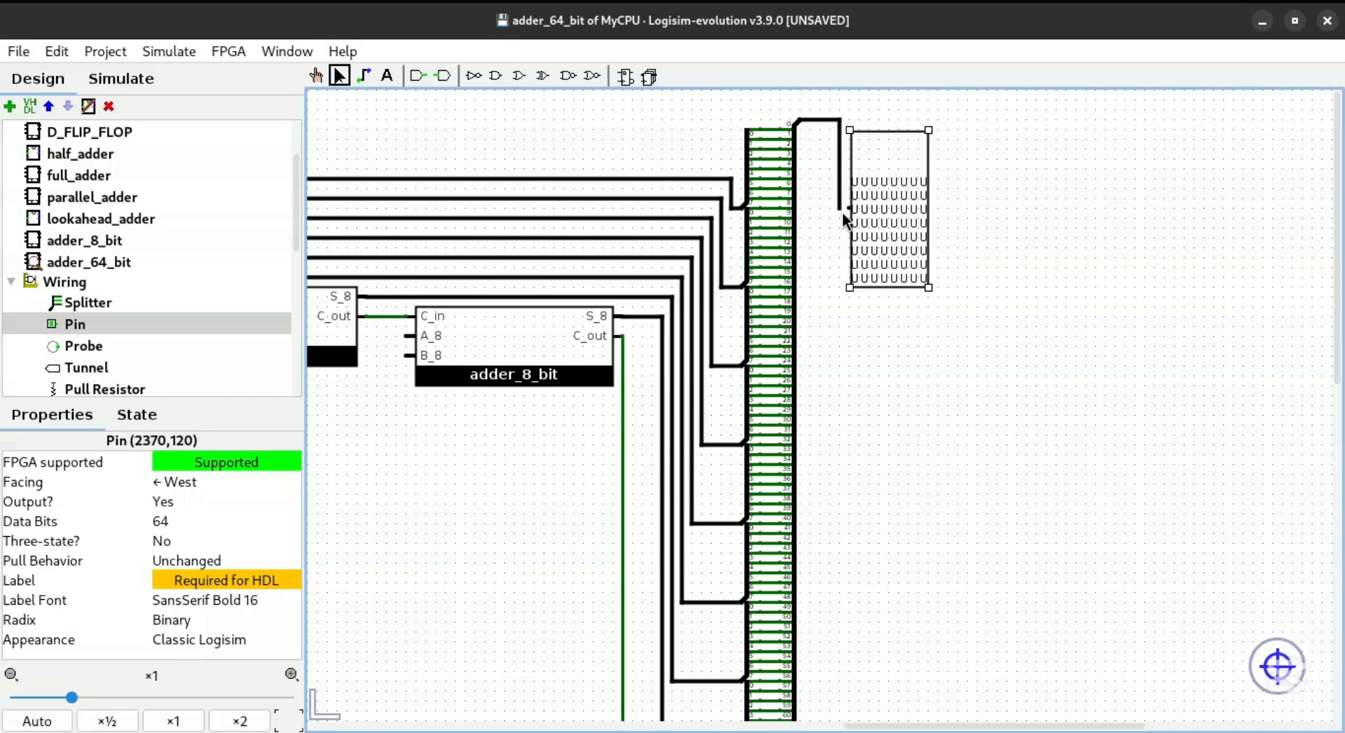
left_click(978, 326)
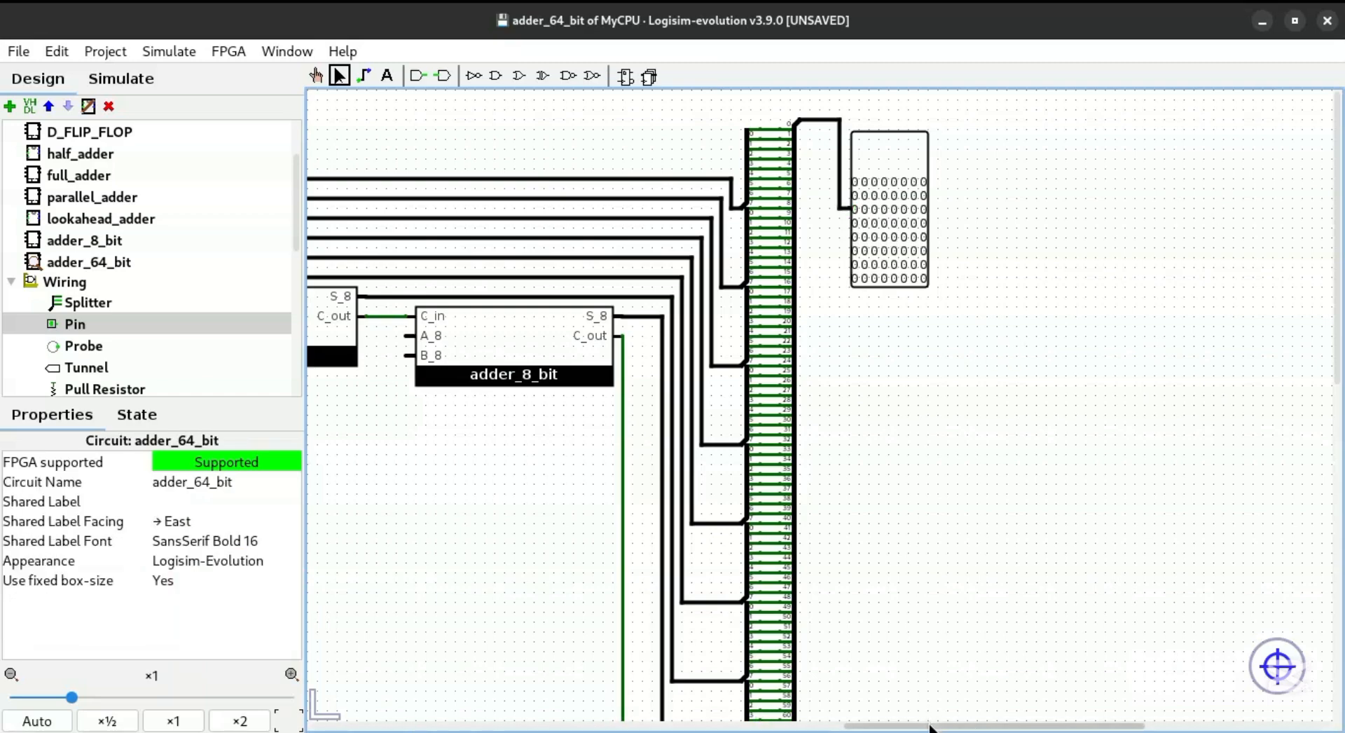
left_click_drag(930, 726, 392, 727)
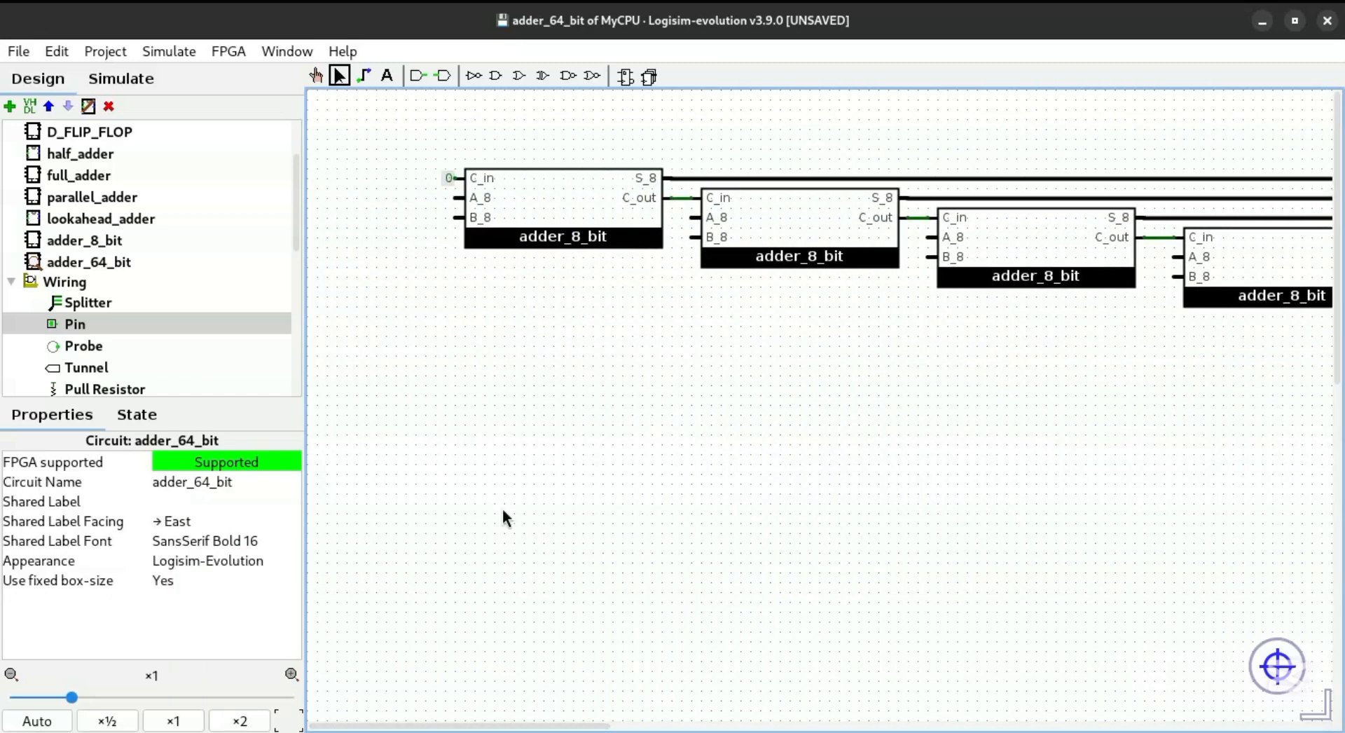
right_click(105, 262)
left_click(65, 260)
right_click(65, 259)
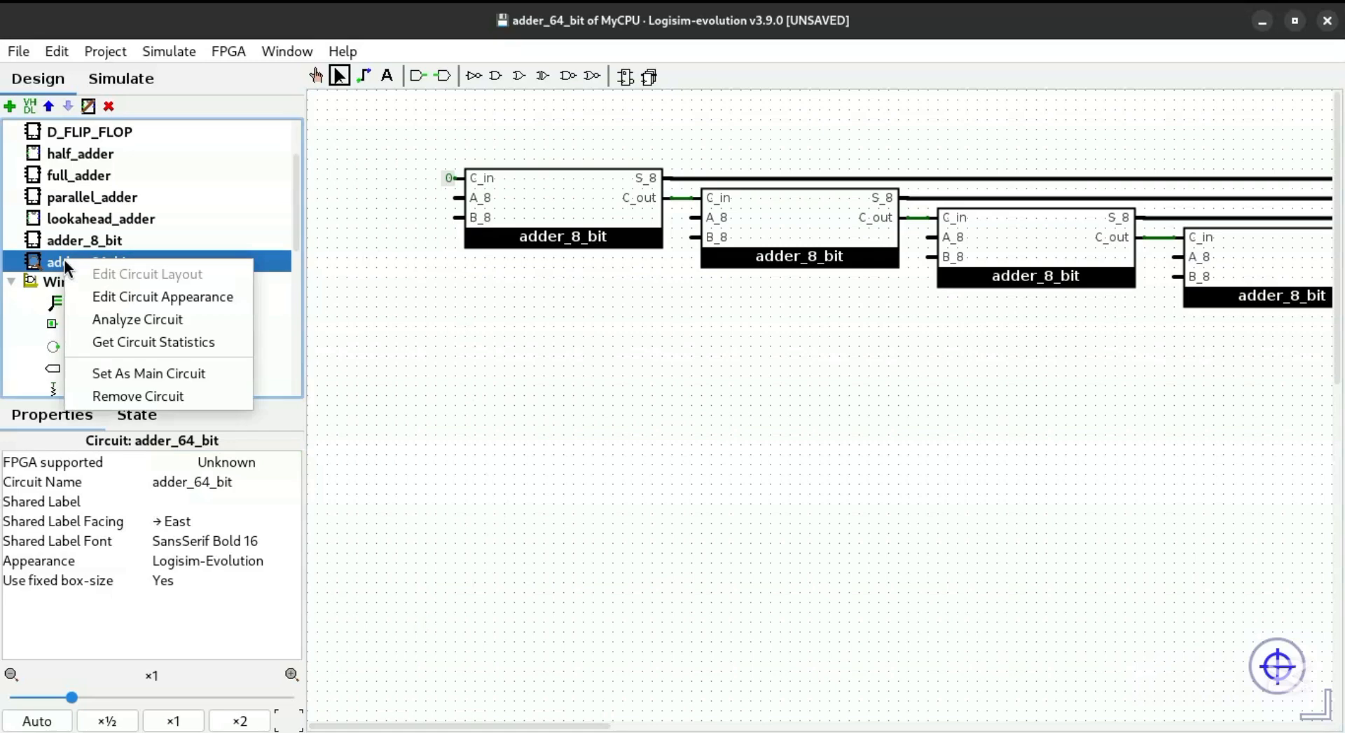
left_click(416, 287)
right_click(73, 259)
left_click(627, 422)
Copy all components of the adder_64_bit circuit and create a new circuit named adder_64_bit_base
key("ctrl+a")
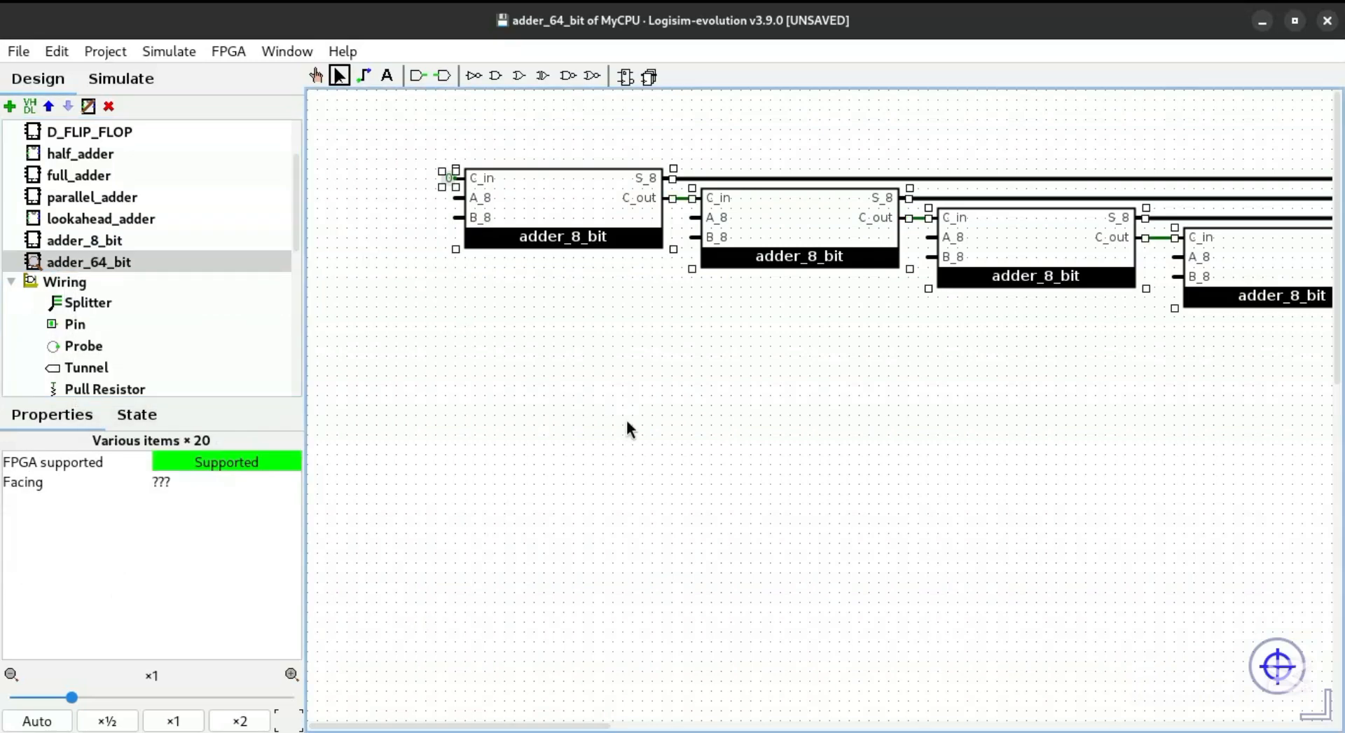
left_click(10, 107)
type("adder_64_bit_")
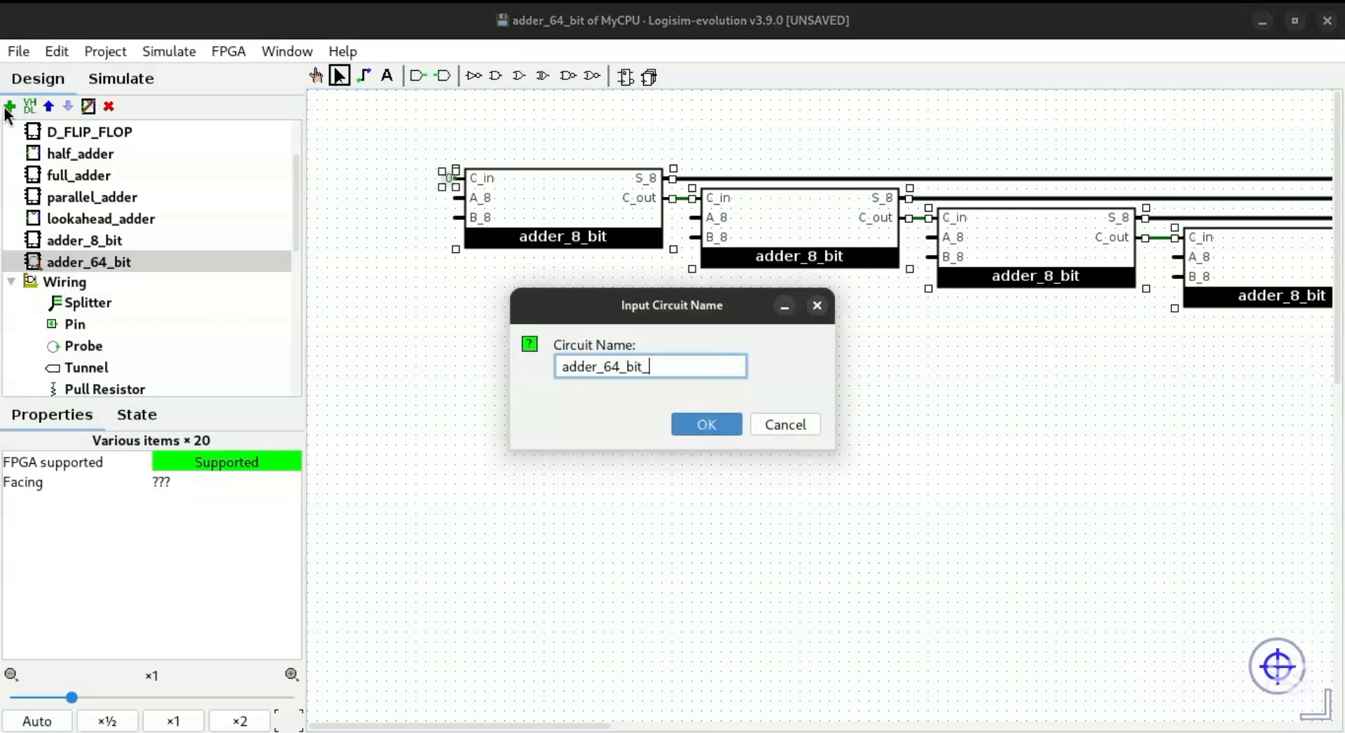
type("base")
key("Return")
Paste the copied adder components into the adder_64_bit_base circuit and place them
left_click(162, 284)
left_click(648, 306)
key("ctrl+v")
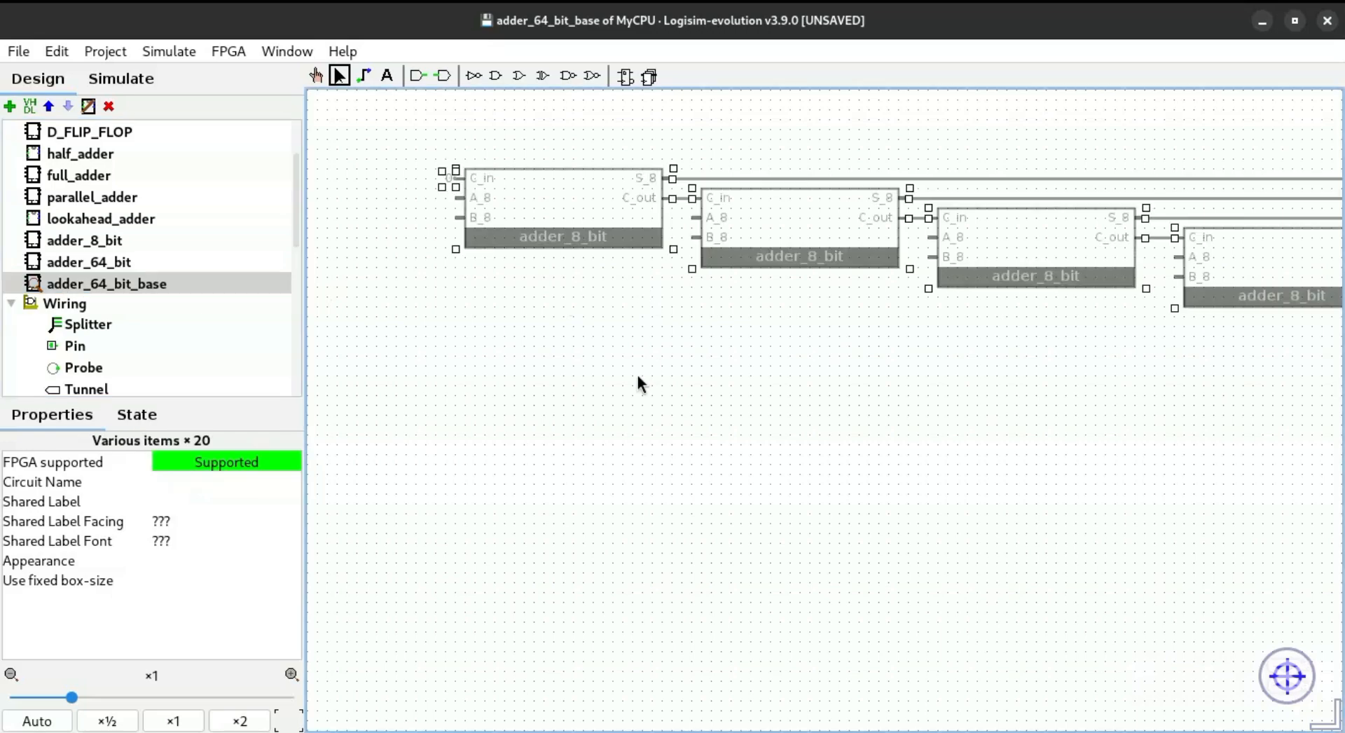
left_click(637, 381)
Attach an 8-bit input pin to the first adder block's A_8 input and label it A_0_7
left_click(79, 345)
left_click(466, 311)
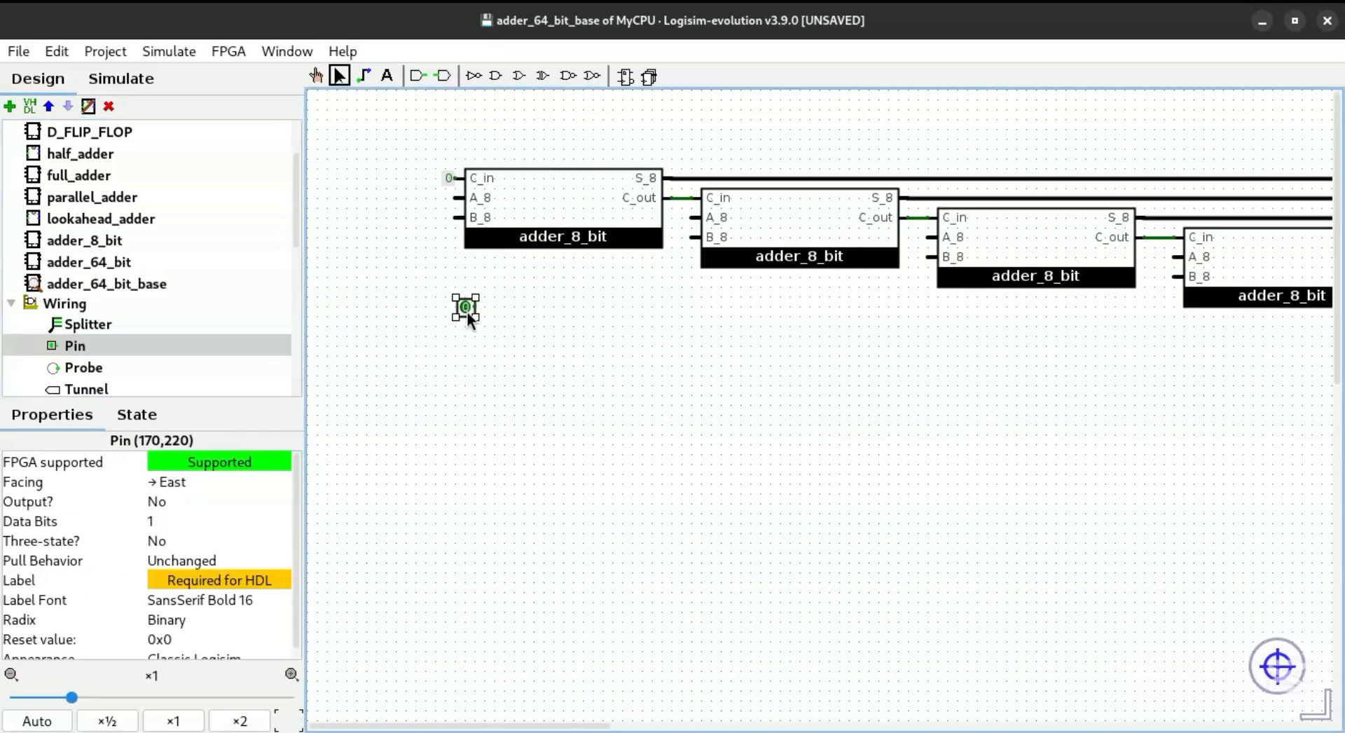
left_click(173, 522)
key("8")
left_click_drag(428, 309, 409, 201)
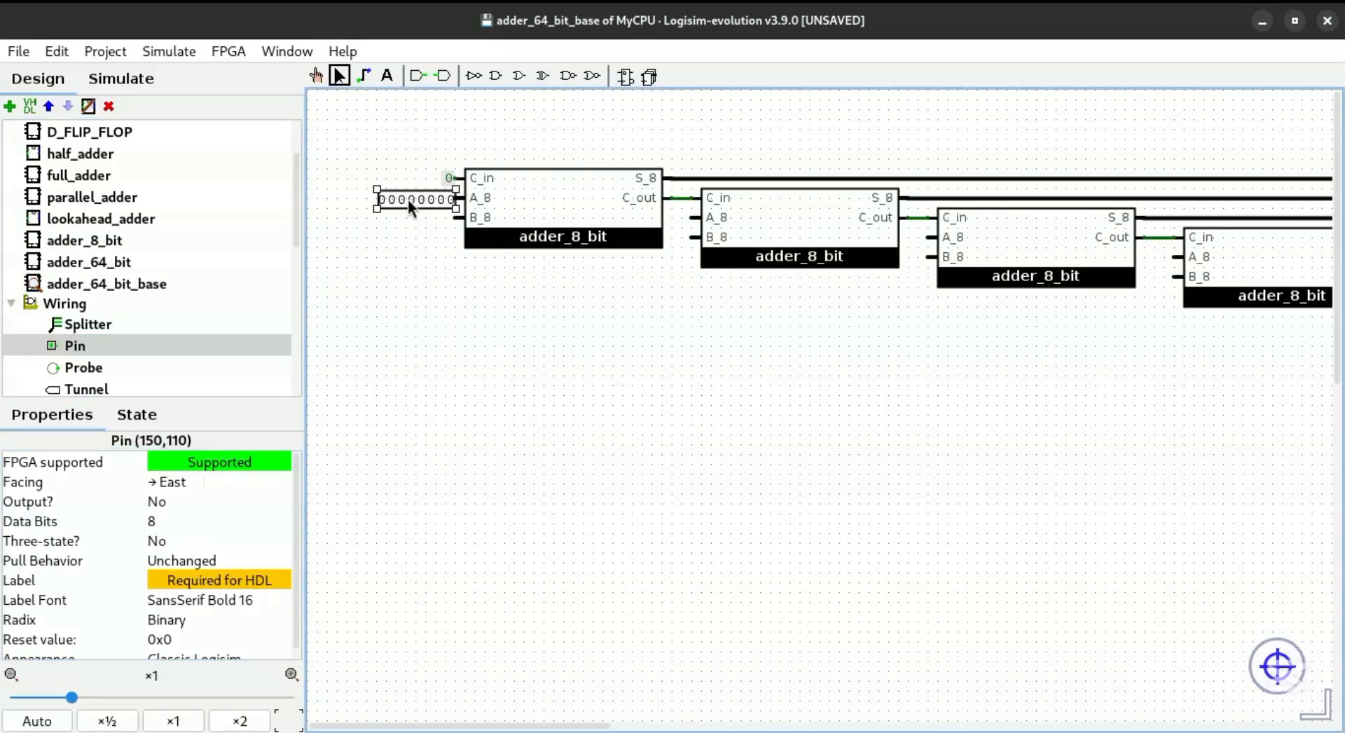
double_click(406, 199)
type("A_0")
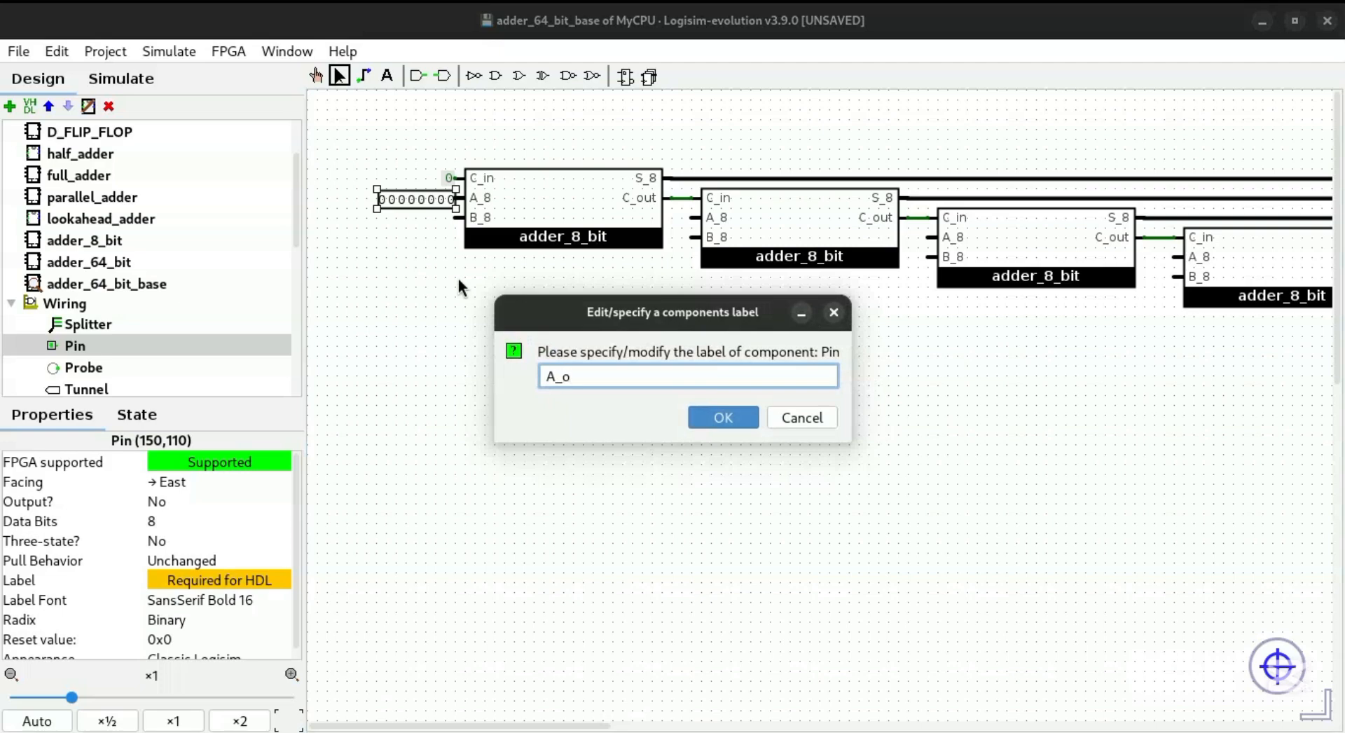
type("_7")
key("Return")
Duplicate the A_0_7 pin and attach the copy to the first adder block's B_8 input
key("ctrl+d")
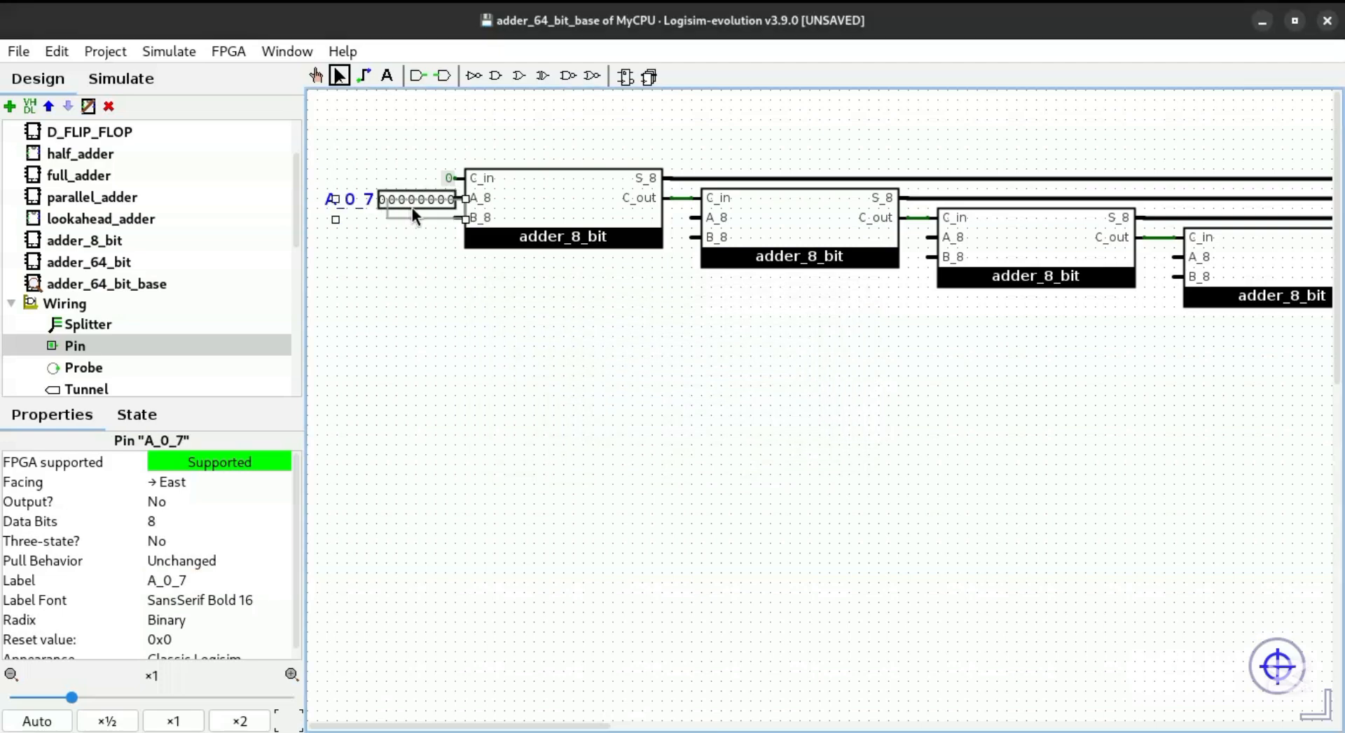
left_click_drag(413, 209, 405, 220)
left_click_drag(334, 141, 452, 249)
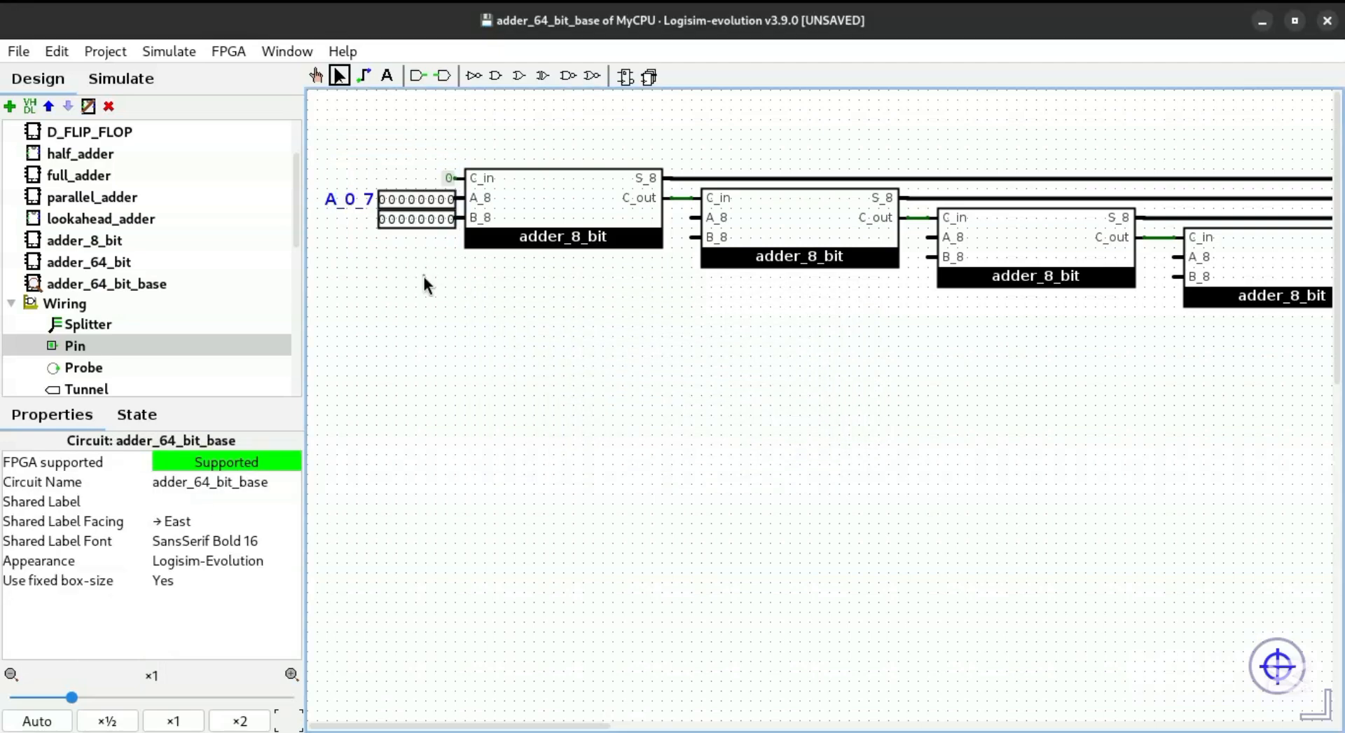
Duplicate the first block's two input pins and wire the copies to the second adder block's A_8 and B_8 inputs
left_click_drag(318, 174, 460, 273)
key("ctrl+d")
mouse_move(432, 231)
left_mouse_down()
mouse_move(591, 252)
mouse_move(633, 291)
mouse_move(671, 219)
mouse_move(689, 219)
left_mouse_up()
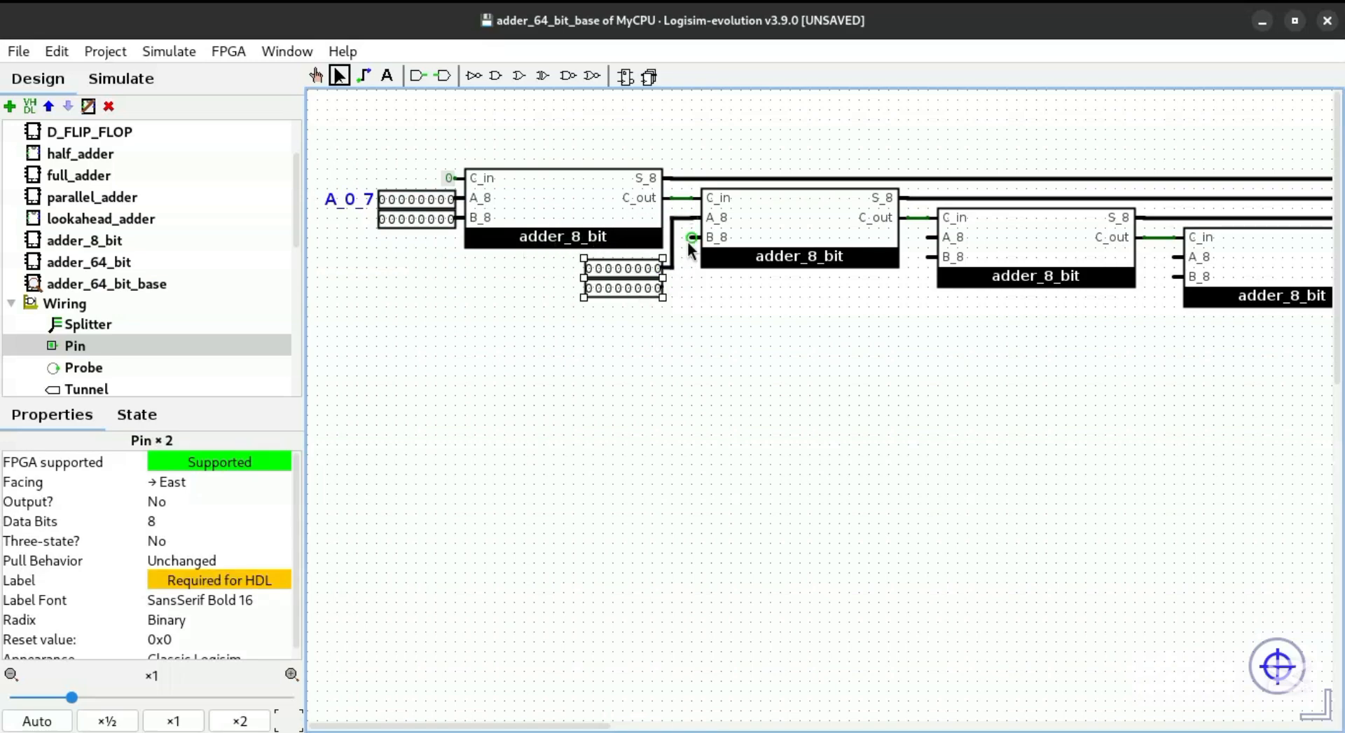
left_click_drag(680, 284, 662, 287)
Duplicate the second block's input pins with their wires onto the A_8 and B_8 inputs of the third and fourth adder blocks
left_click_drag(715, 349, 540, 212)
key("ctrl+d")
left_click_drag(641, 301, 1104, 330)
key("ctrl+d")
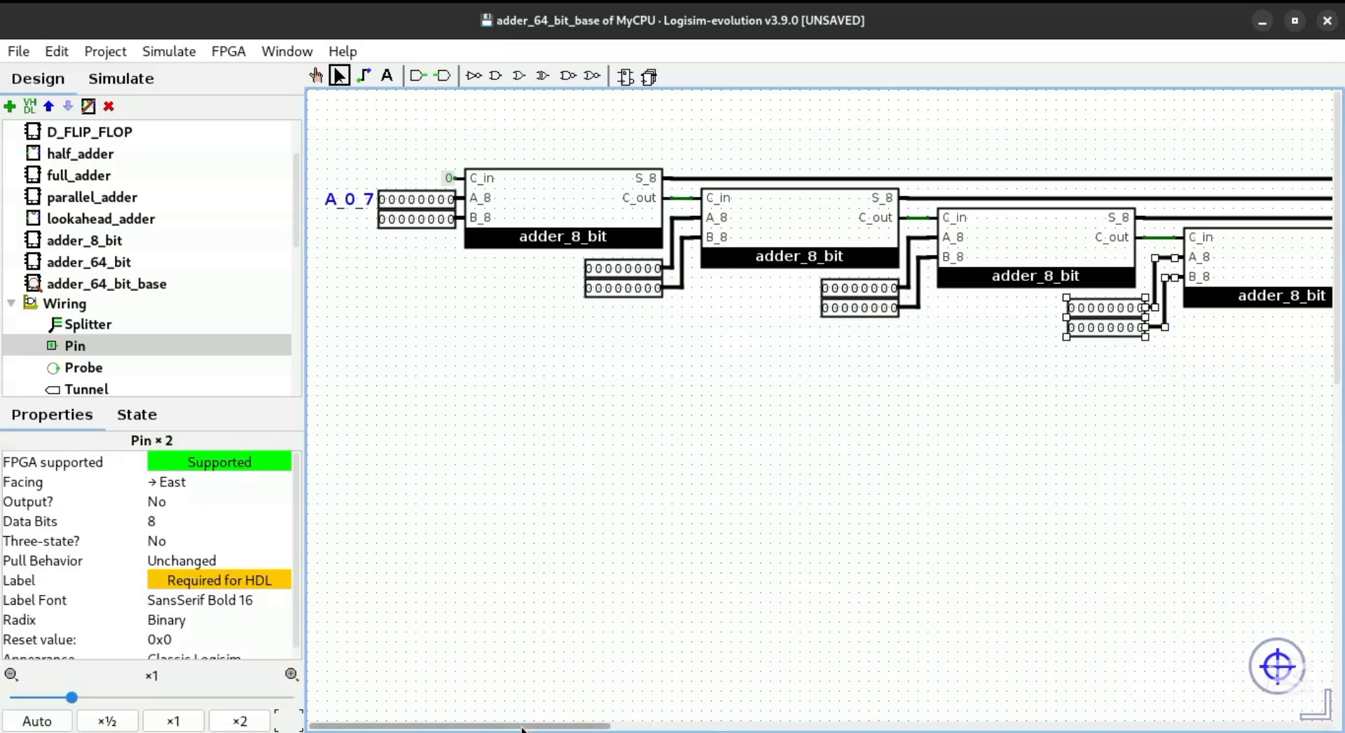
Duplicate the wired pin pair onto the A_8 and B_8 inputs of adder blocks five to eight
left_click_drag(523, 725, 696, 725)
key("ctrl+d")
left_click_drag(529, 330, 1035, 358)
key("ctrl+d")
left_click_drag(642, 725, 802, 724)
key("ctrl+d")
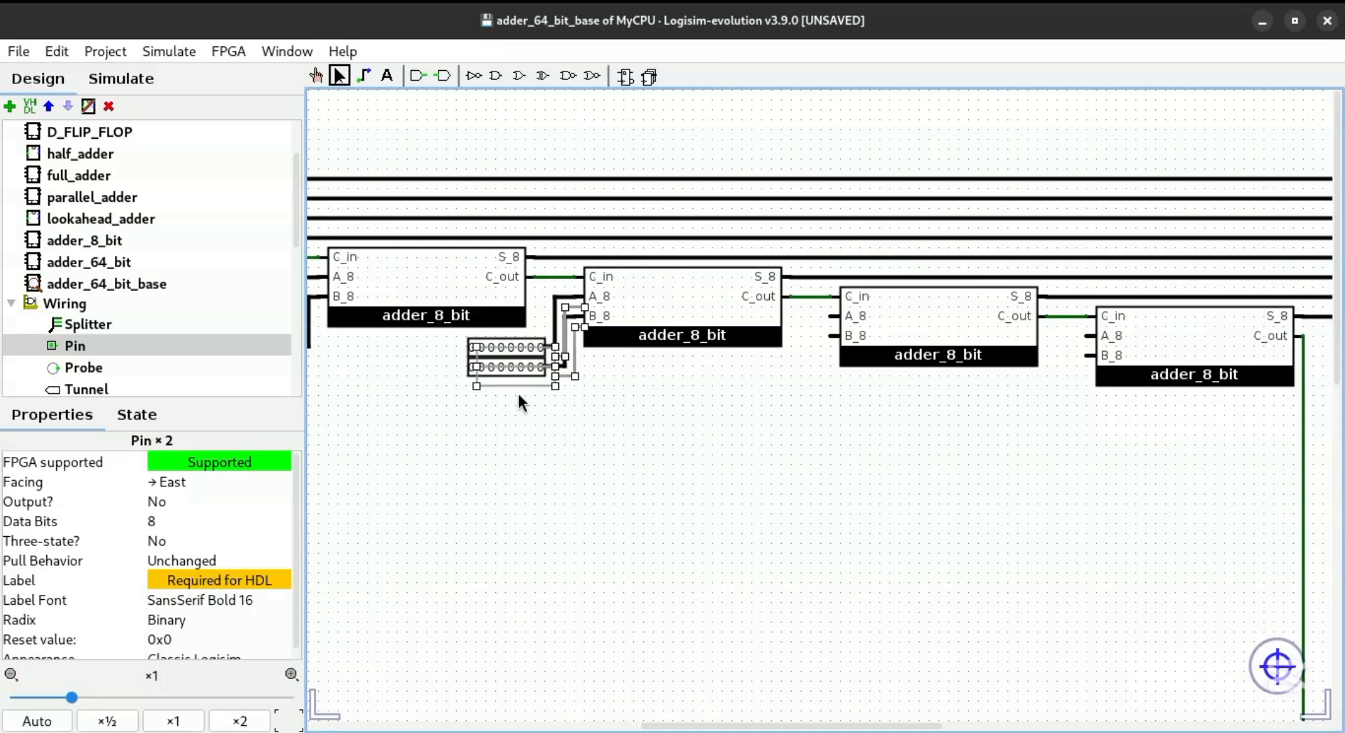
left_click_drag(513, 378, 1006, 408)
key("ctrl+d")
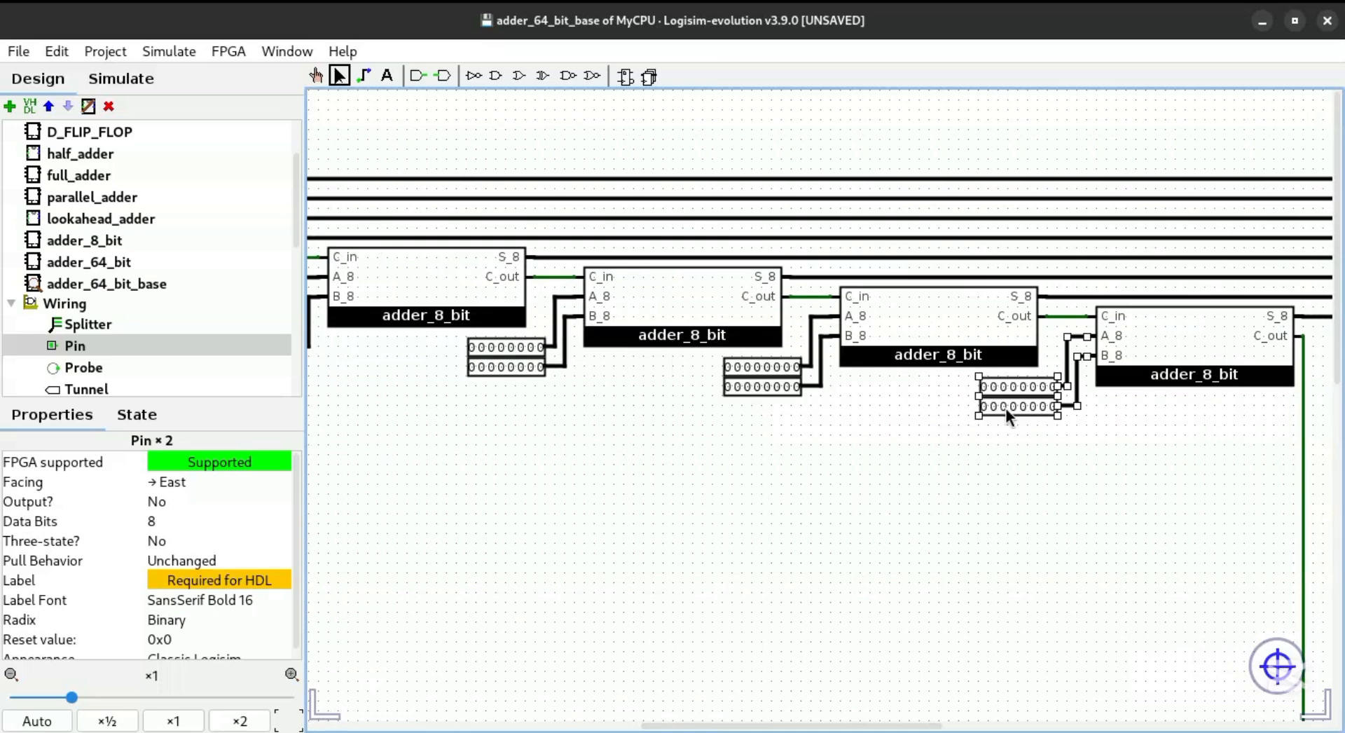
left_click(842, 480)
Label the first adder block's B_8 input pin B_0_7
left_click_drag(791, 725, 458, 725)
double_click(391, 222)
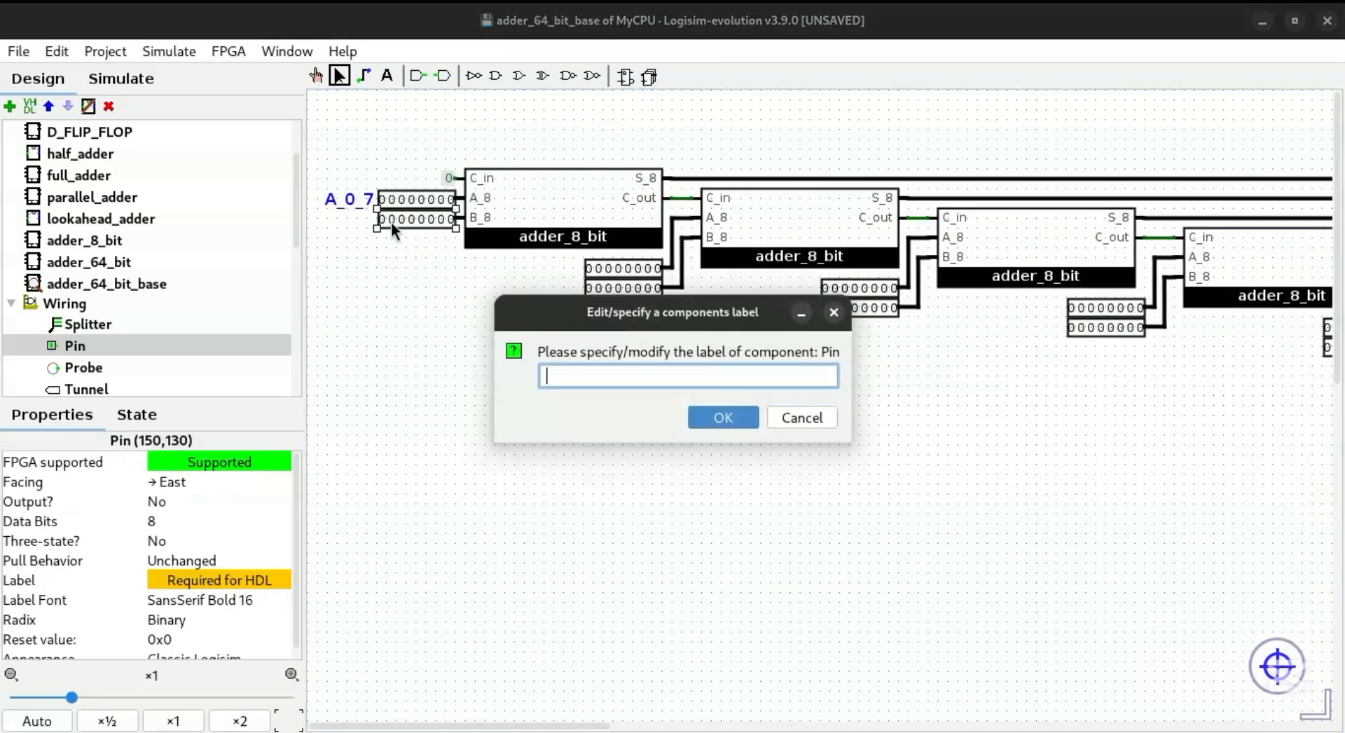
type("B_0_7")
key("Return")
Label the second adder block's input pins A_8_15 and B_8_15
double_click(638, 268)
type("A_8_15")
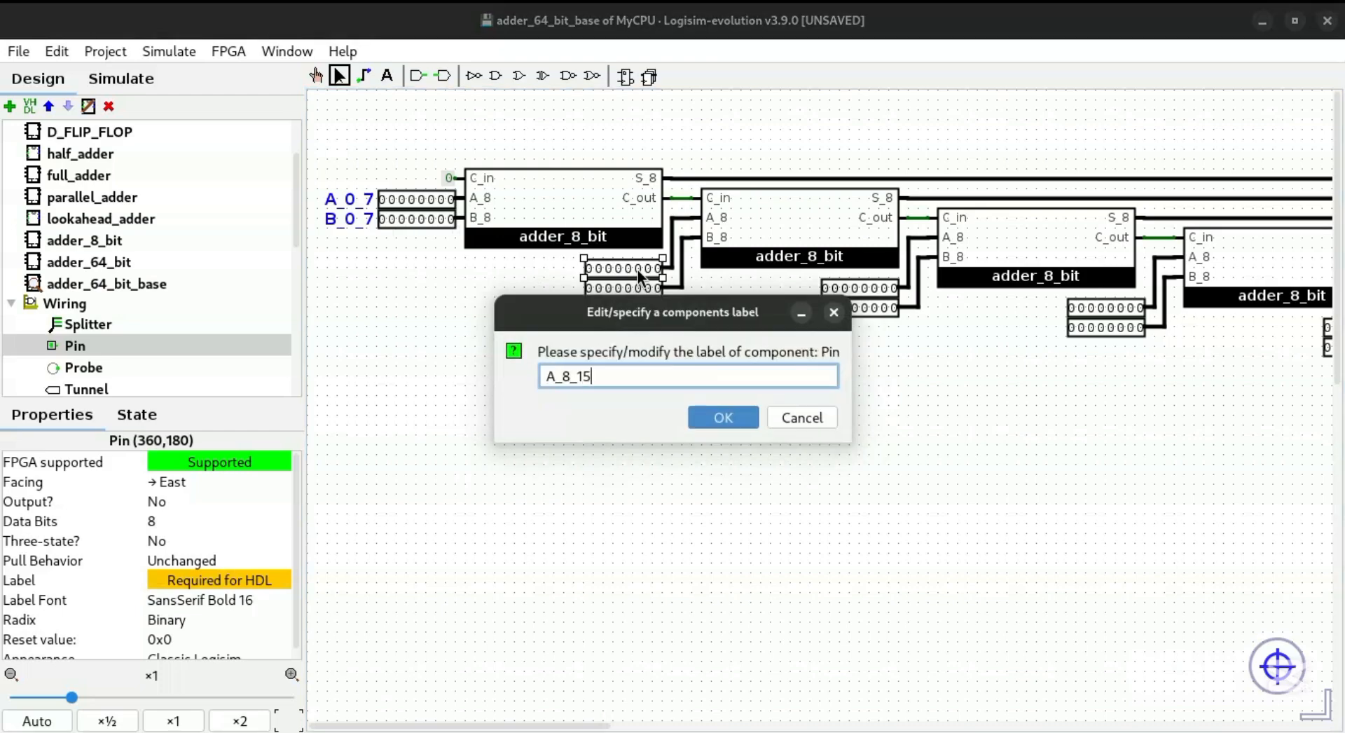
key("Return")
double_click(636, 280)
type("B_8_15")
key("Return")
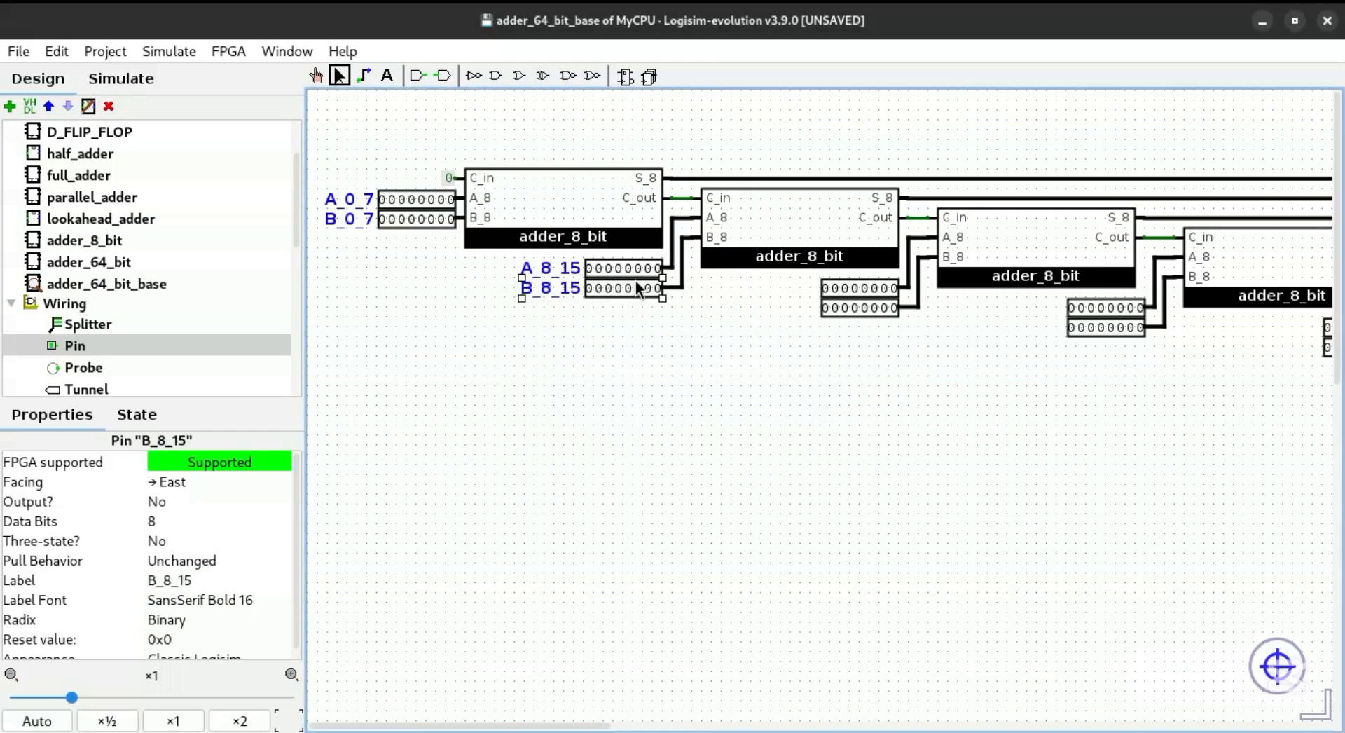
Label the third adder block's input pins A_16_23 and B_16_23
double_click(849, 288)
type("A_16_23")
key("Return")
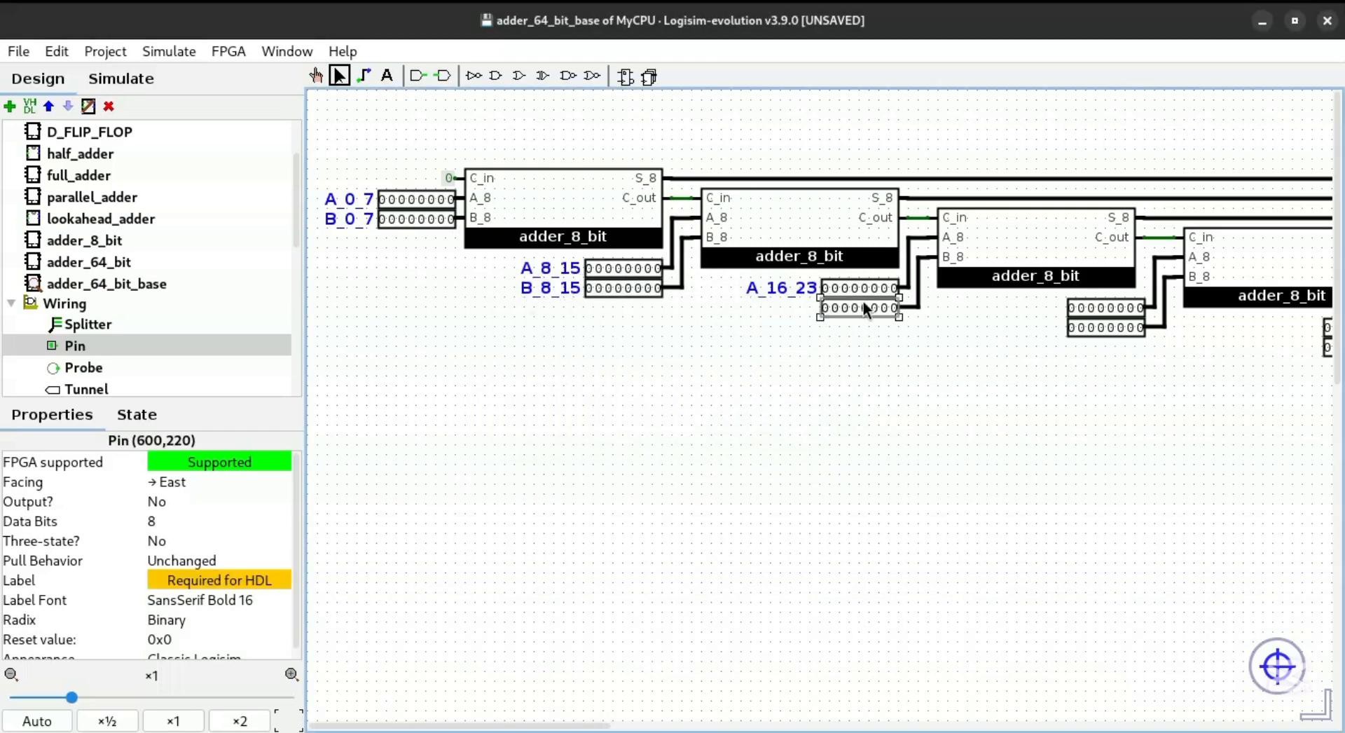
double_click(863, 301)
type("B_16_23")
key("Return")
Label the fourth adder block's input pins A_24_31 and B_24_31
double_click(1102, 302)
type("A_24_31")
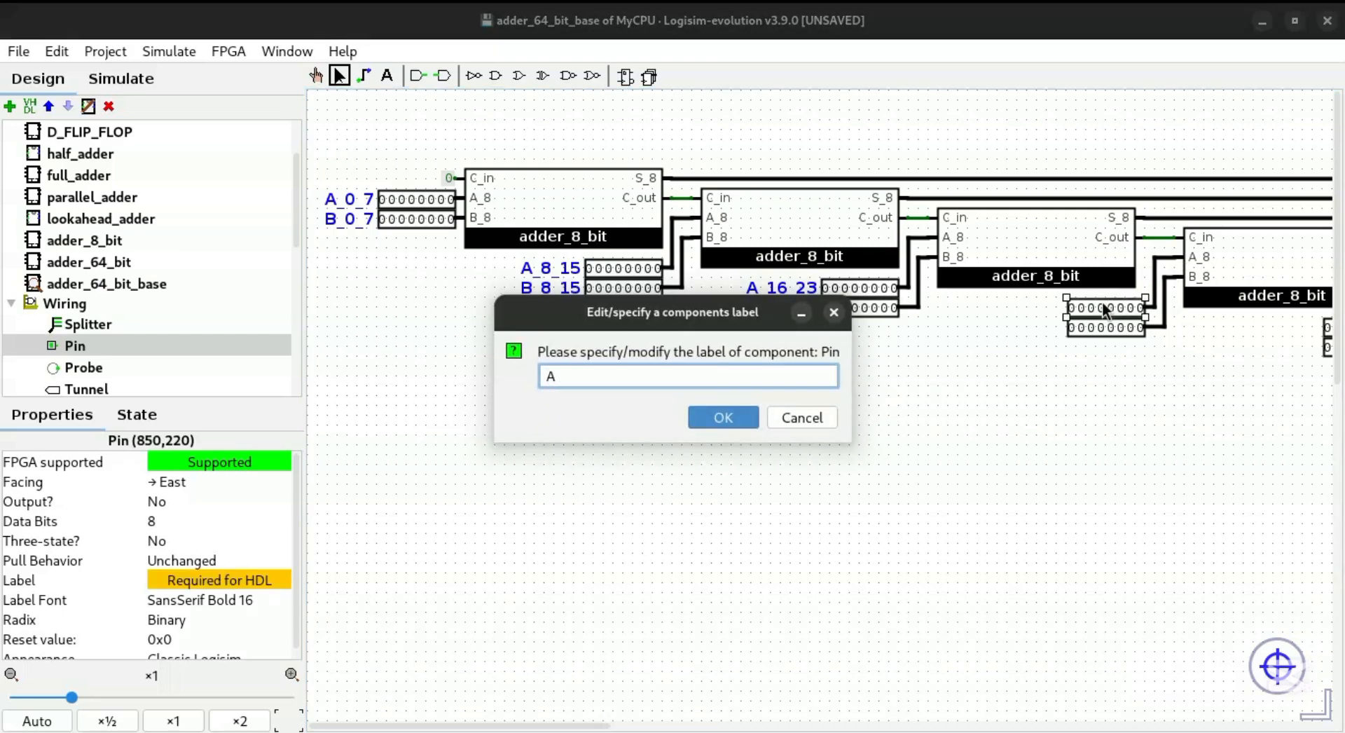
key("Return")
double_click(1096, 332)
type("B_24_31")
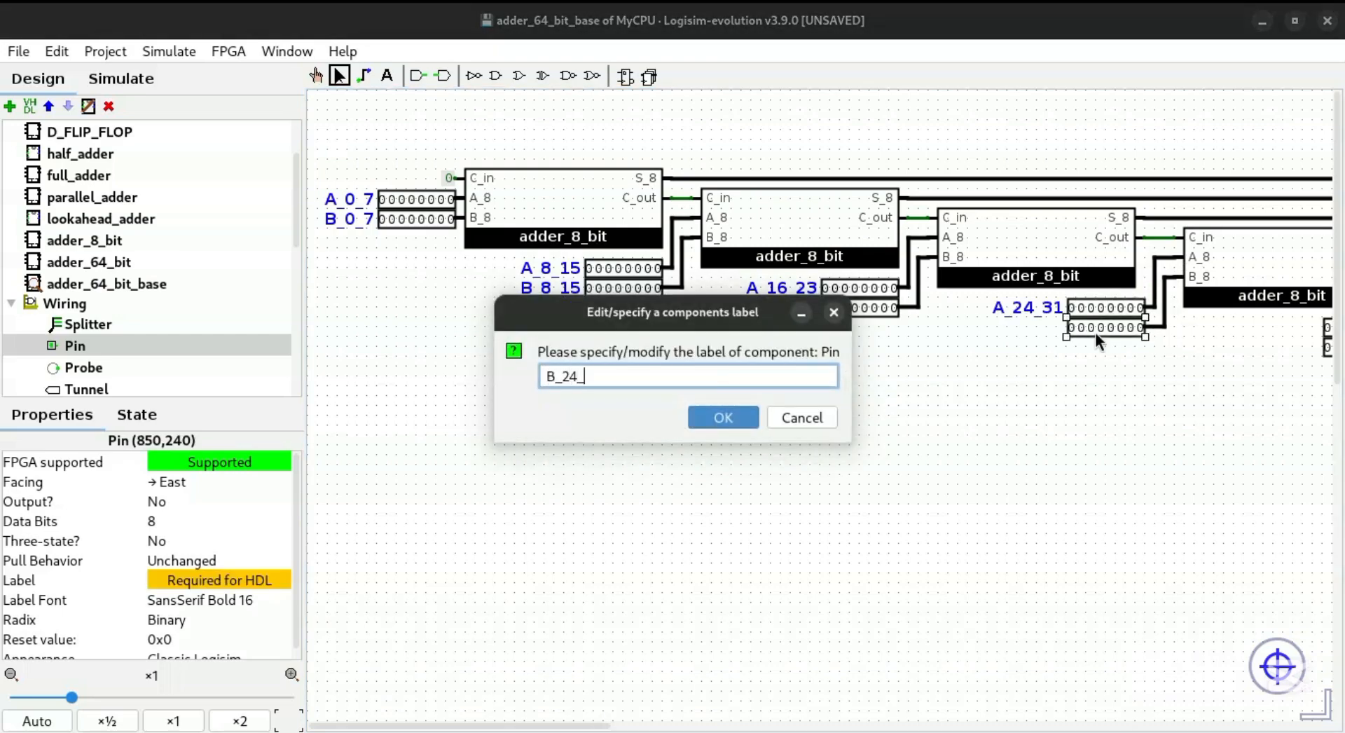
key("Return")
Label the fifth adder block's input pins A_32_39 and B_32_39
left_click_drag(570, 724, 738, 725)
double_click(767, 326)
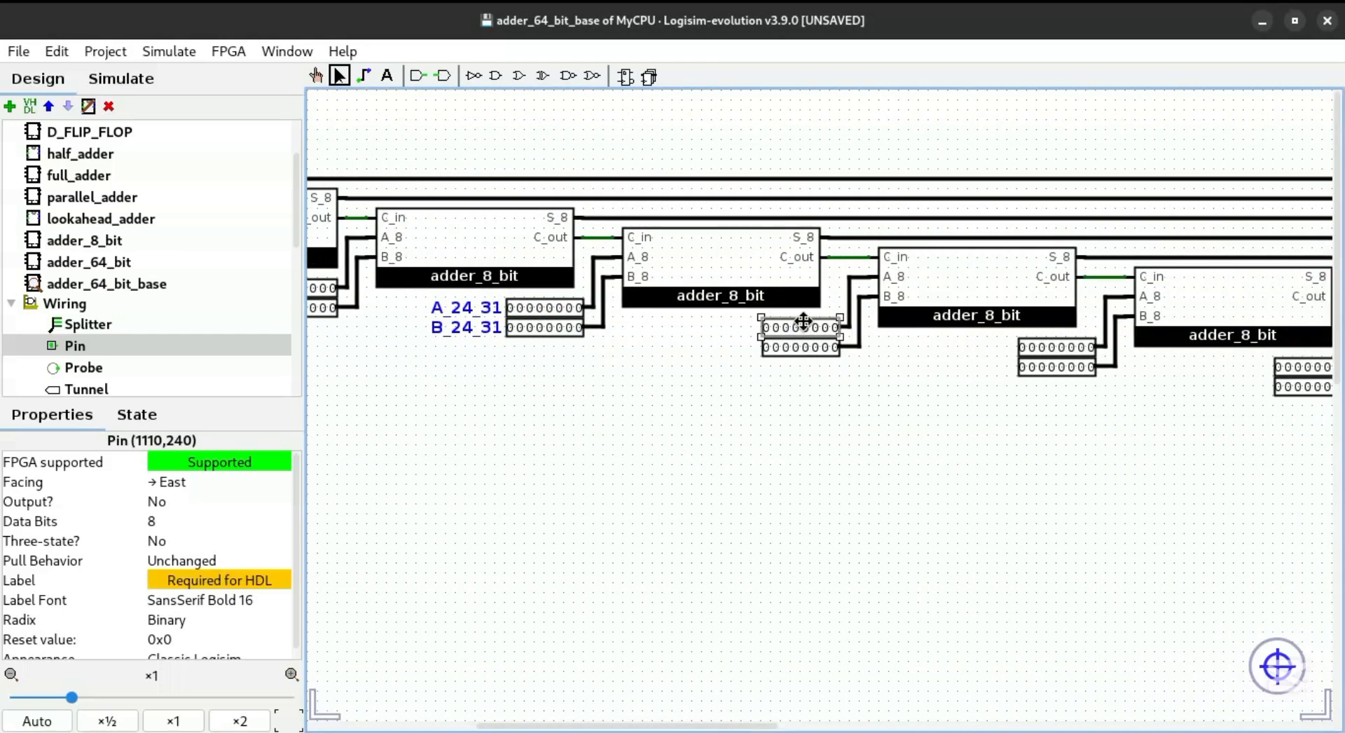
type("A_")
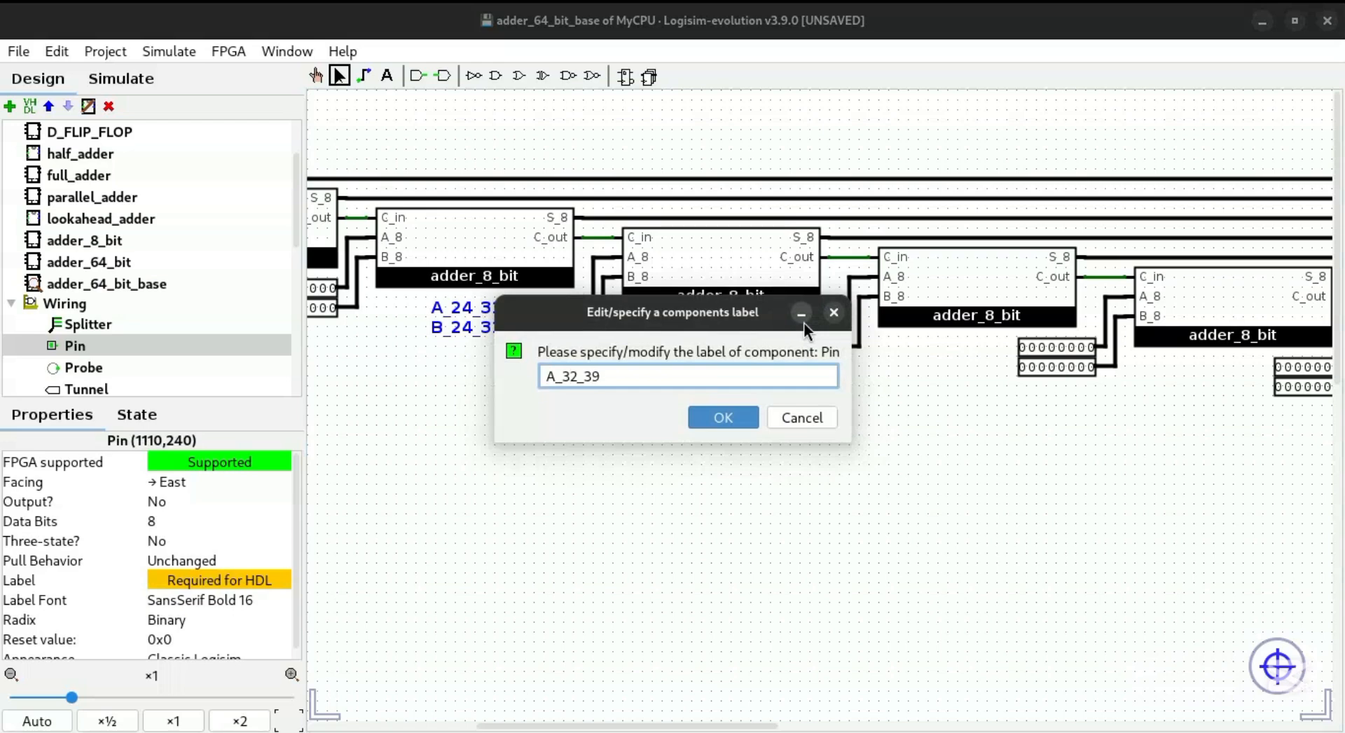
type("32_39")
key("Return")
double_click(804, 348)
type("B_32_39")
key("Return")
Label the sixth adder block's input pins A_40_47 and B_40_47
double_click(1041, 350)
type("A_40_4")
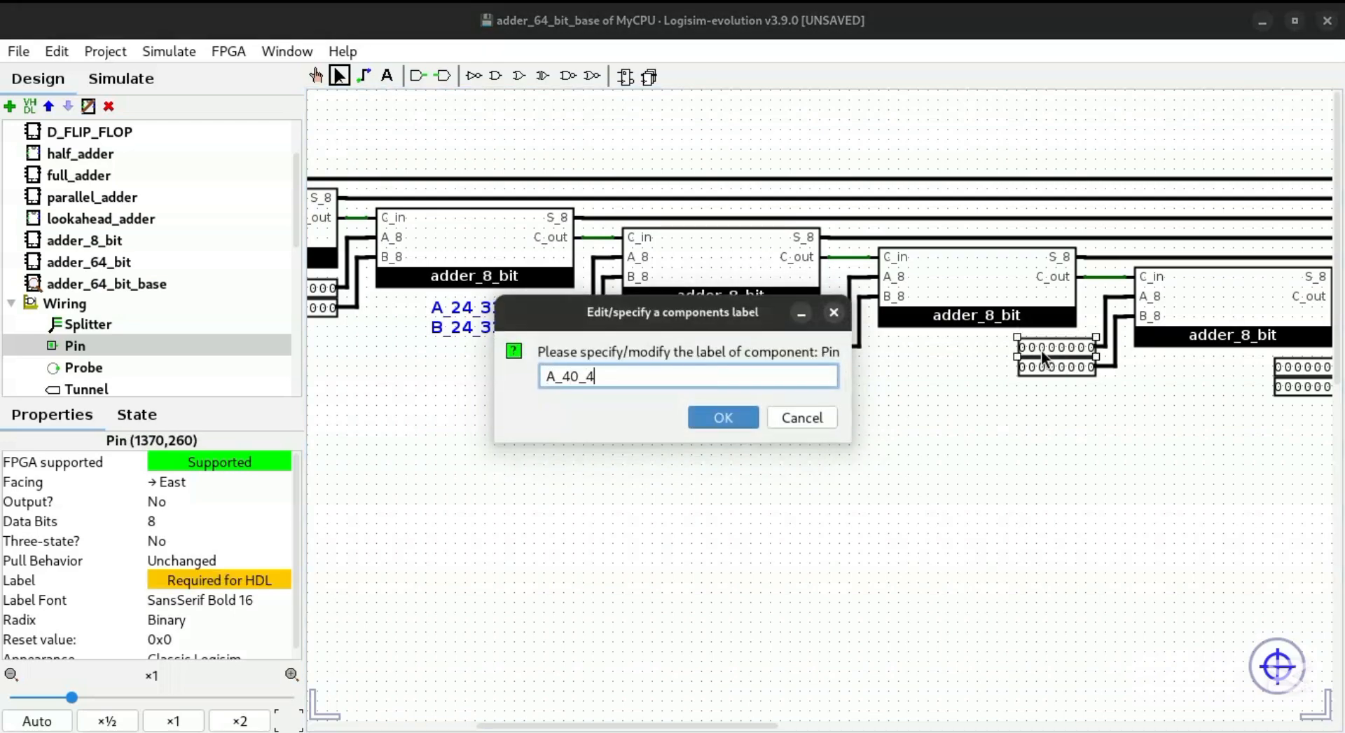
type("7")
key("Return")
double_click(1040, 367)
type("B_40_47")
key("Return")
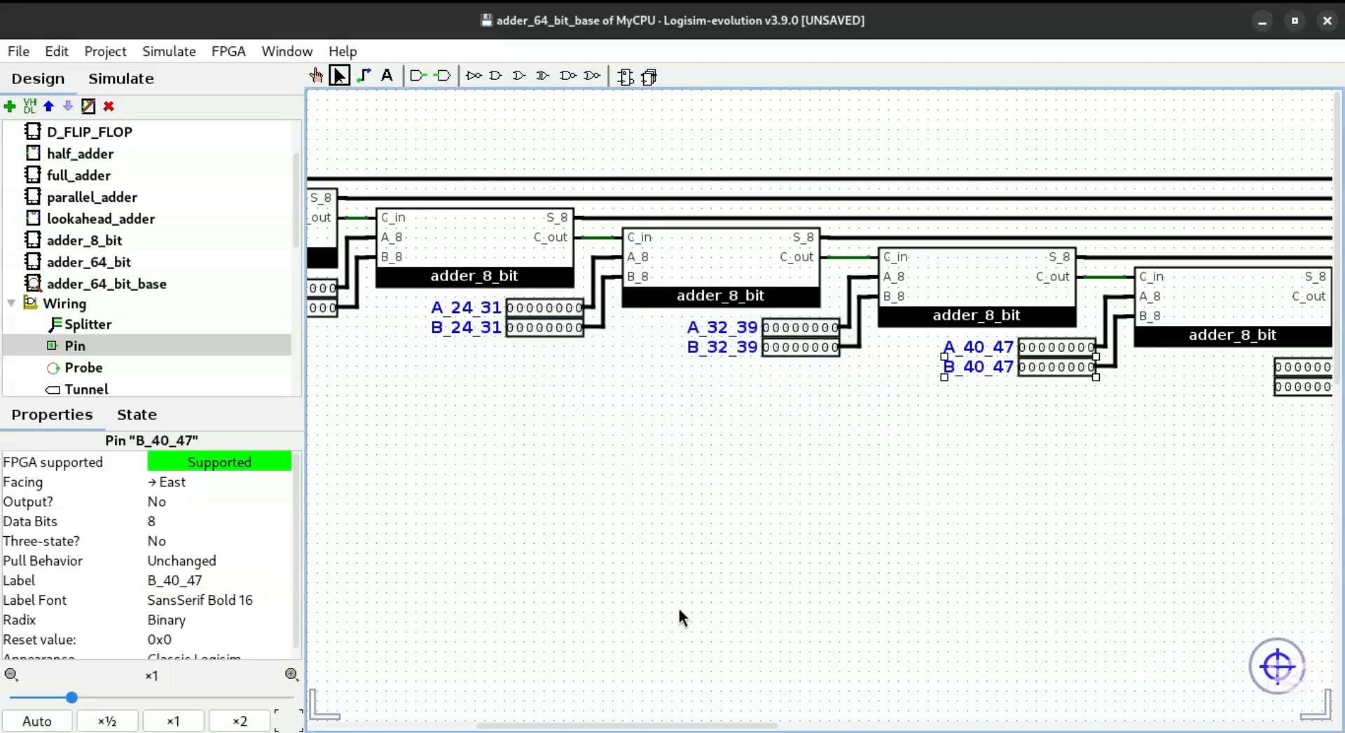
Label the seventh adder block's input pins A_48_55 and B_48_55
left_click_drag(630, 725, 768, 725)
double_click(859, 367)
type("A_48")
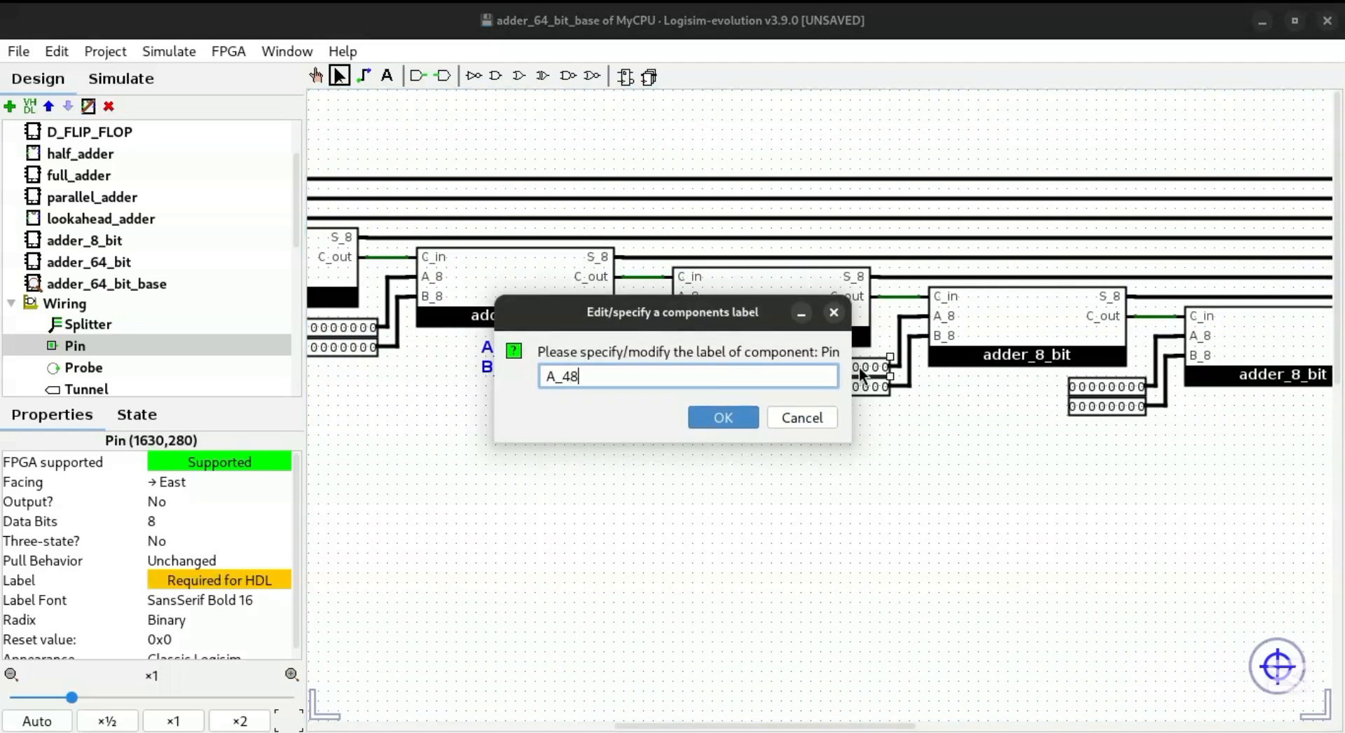
type("_55")
key("Return")
double_click(855, 389)
type("B_48_55")
key("Return")
Label the eighth adder block's input pins A_56_63 and B_58_63
left_click_drag(764, 725, 846, 724)
double_click(818, 400)
type("A")
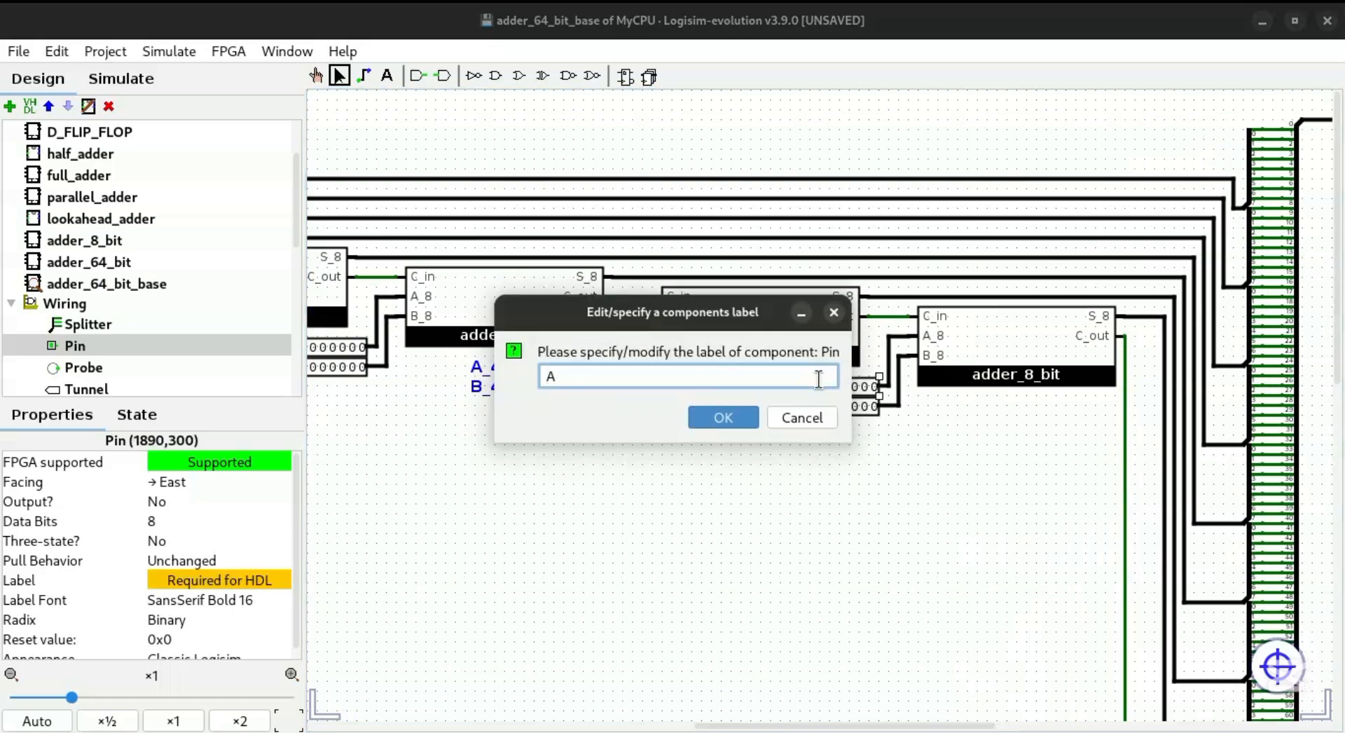
type("_56_63")
key("Return")
double_click(813, 412)
type("B")
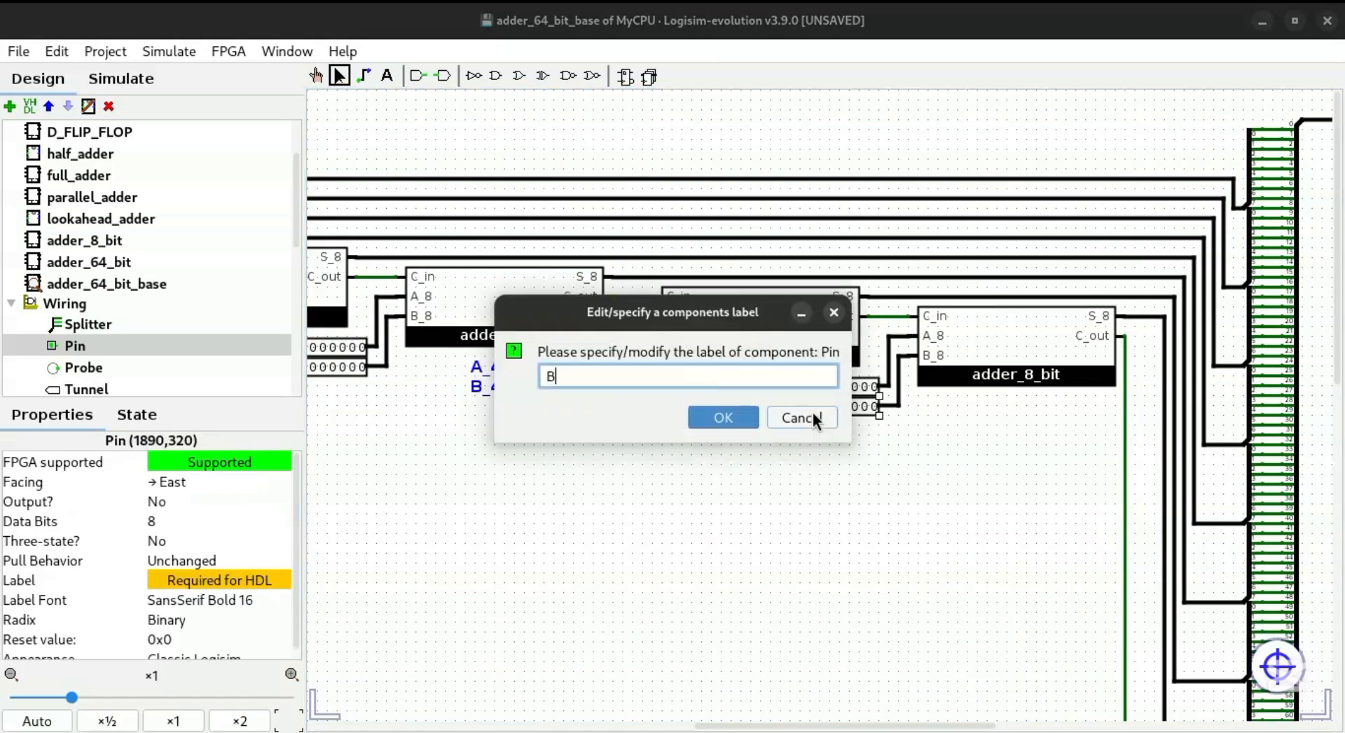
type("_58_63")
key("Return")
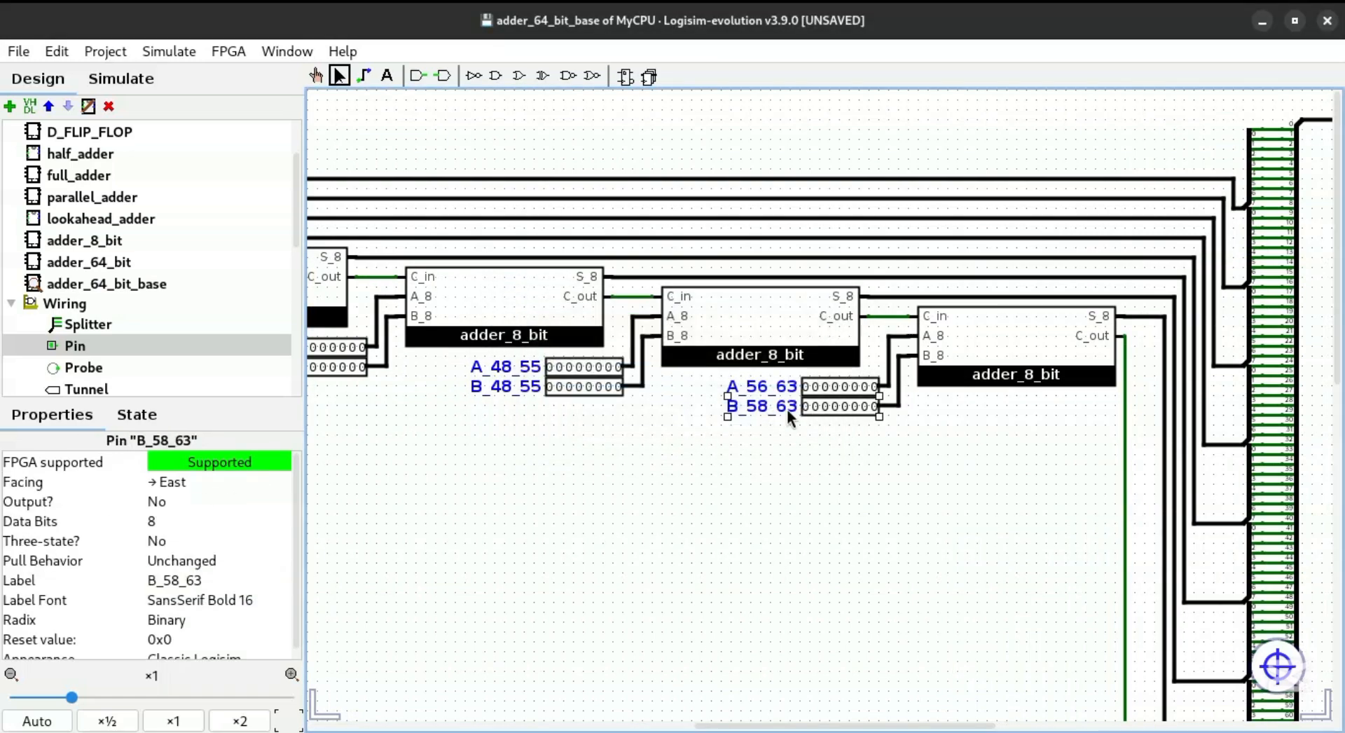
Correct the label of the eighth adder block's B_8 input pin to B_56_63
double_click(787, 410)
key("Left")
key("Left")
key("Left")
key("BackSpace")
type("6")
key("Return")
Label the 64-bit output pin beside the large splitter Res
left_click_drag(951, 726, 1093, 726)
double_click(927, 224)
type("Res")
key("Return")
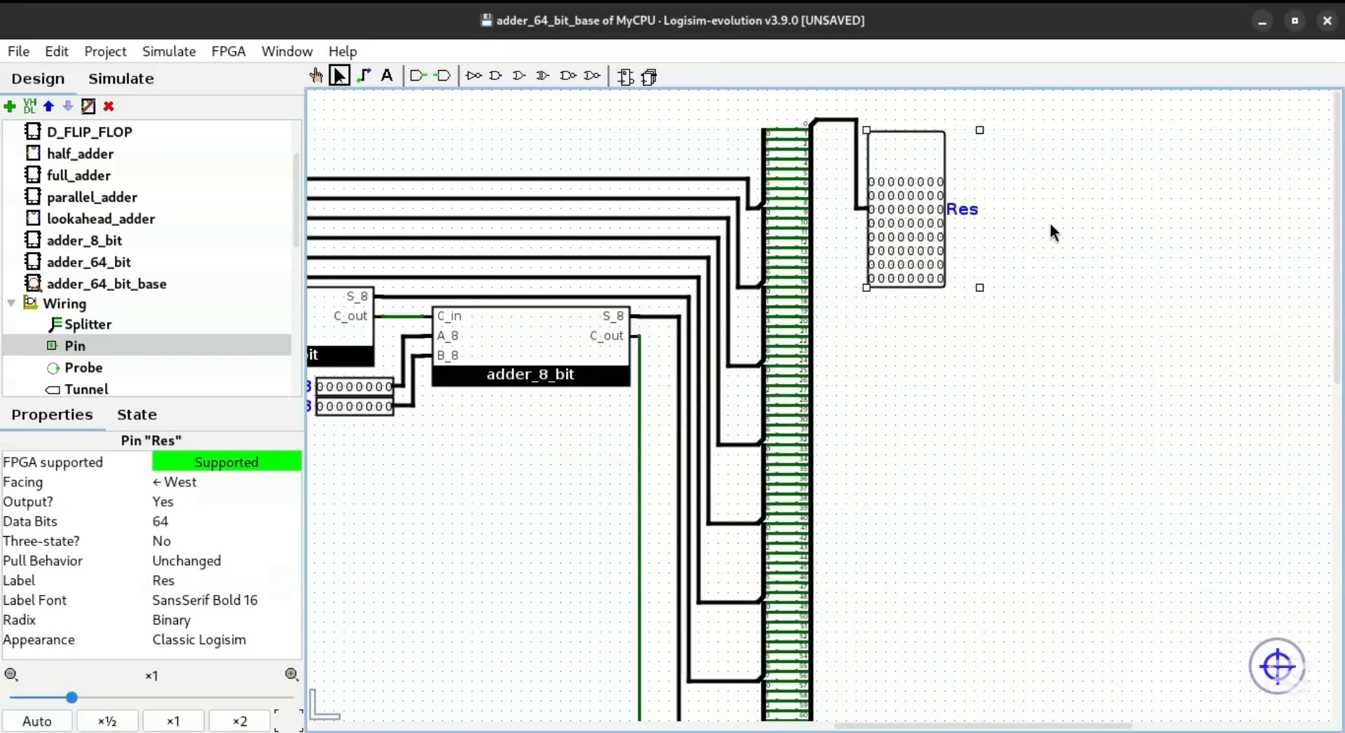
Label the carry-out pin below the splitter column Carry
scroll(1290, 465, "down", 6)
scroll(1272, 377, "up", 2)
left_click(779, 402)
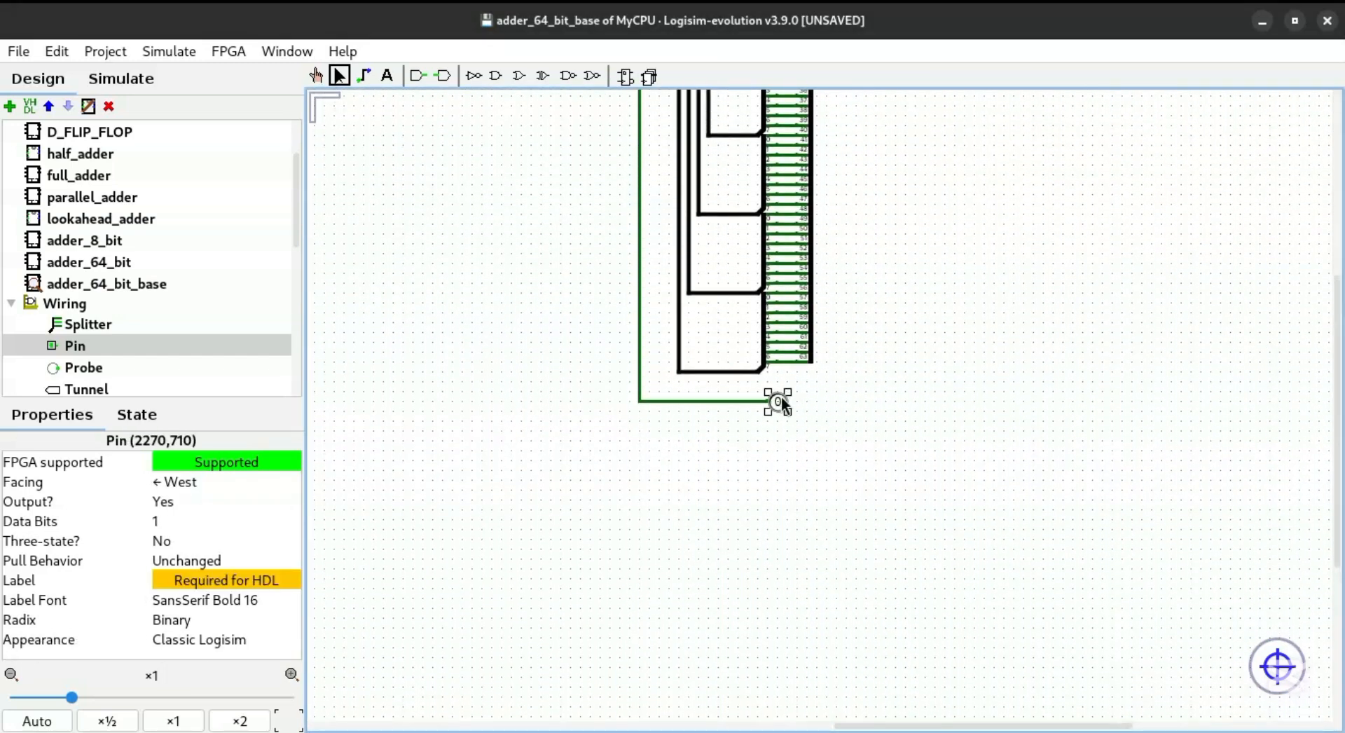
double_click(780, 398)
type("Carry")
key("Return")
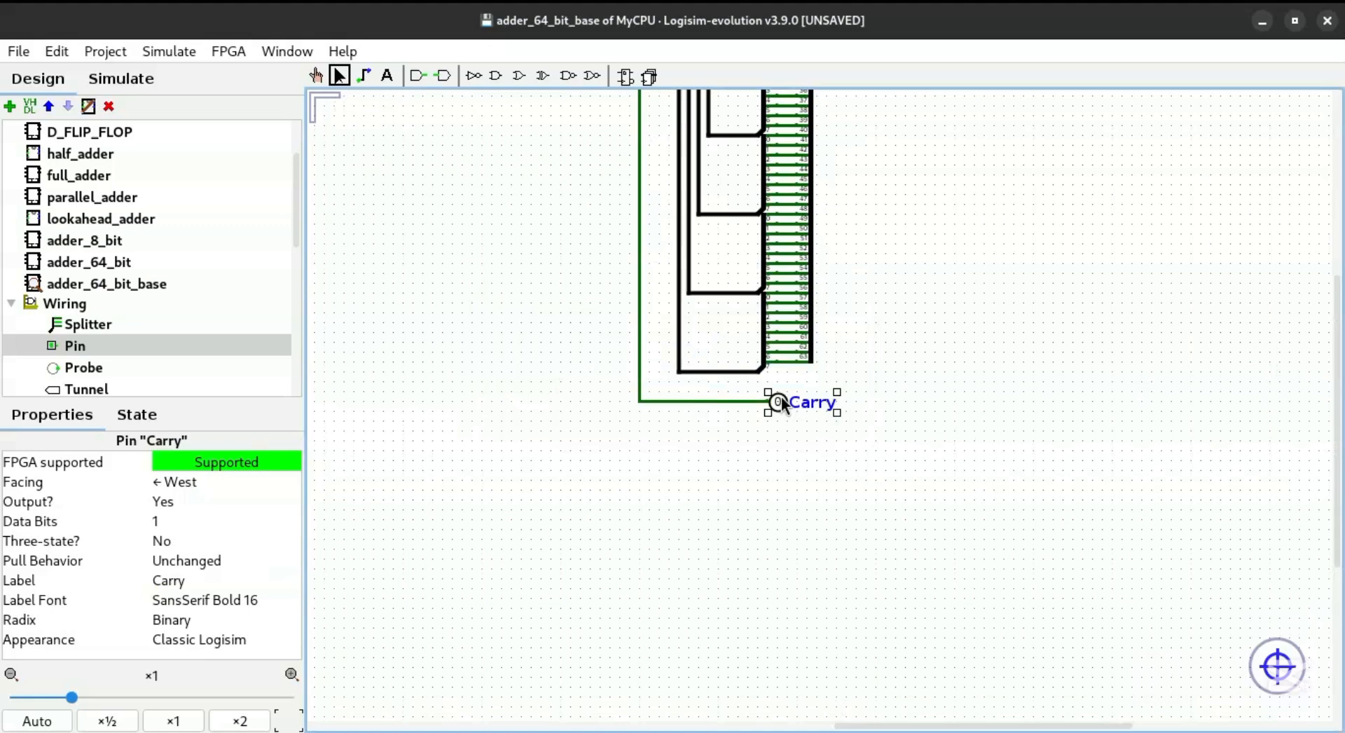
Switch to the adder_64_bit circuit and delete its entire contents
double_click(104, 268)
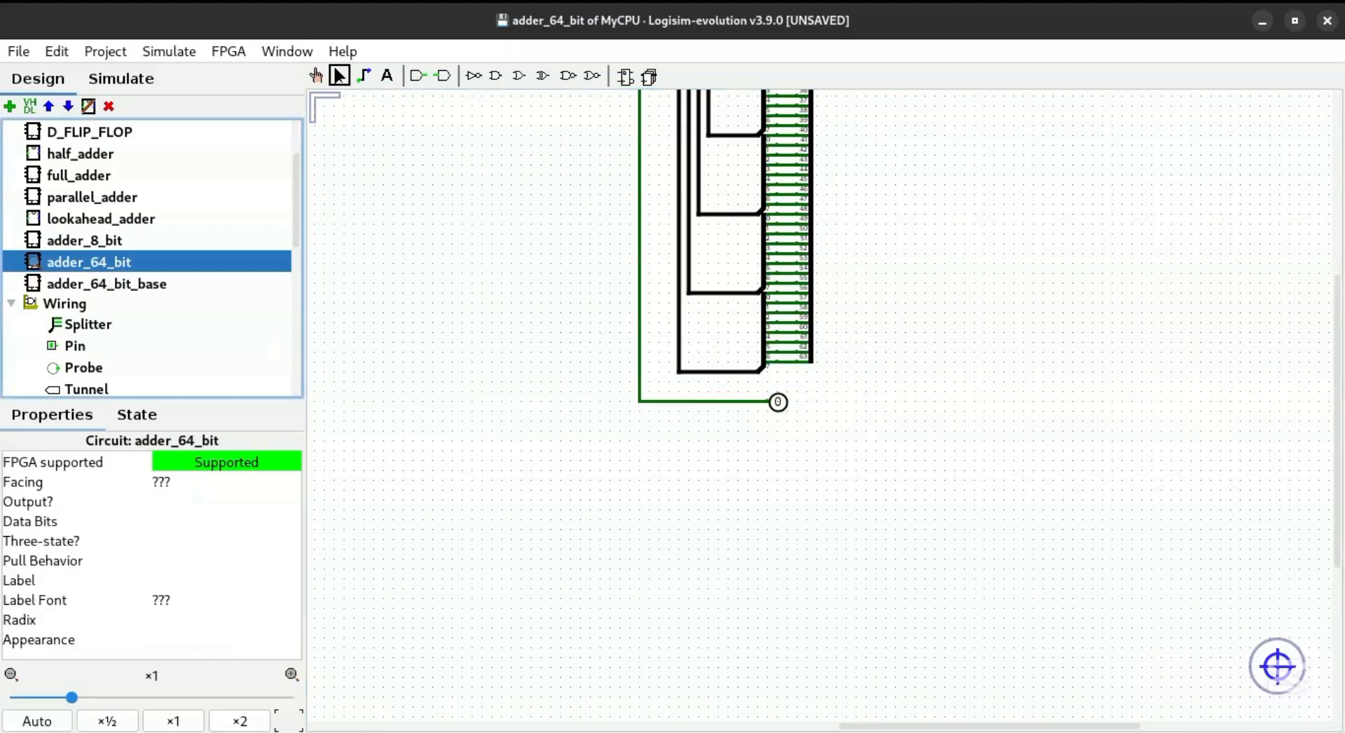
left_click_drag(860, 726, 423, 726)
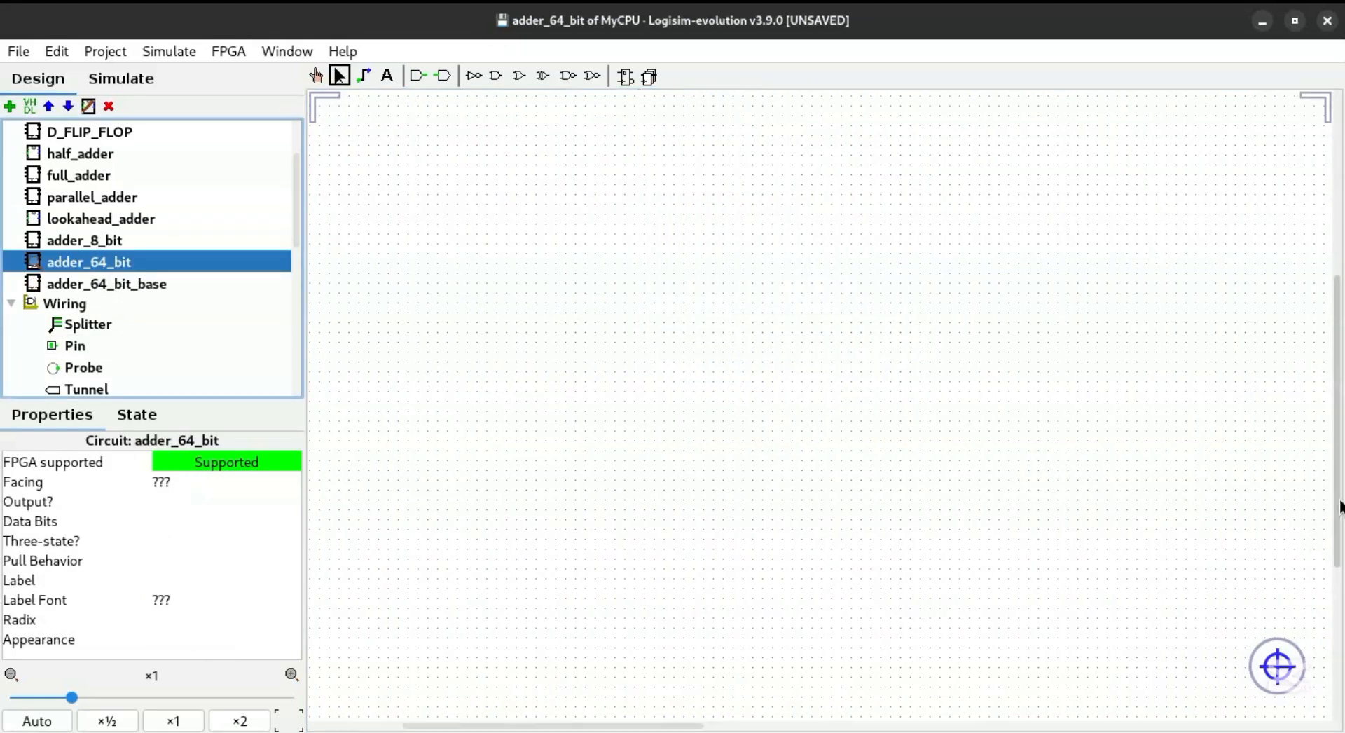
left_click_drag(1338, 506, 1337, 319)
left_click(871, 400)
key("ctrl+a")
key("Delete")
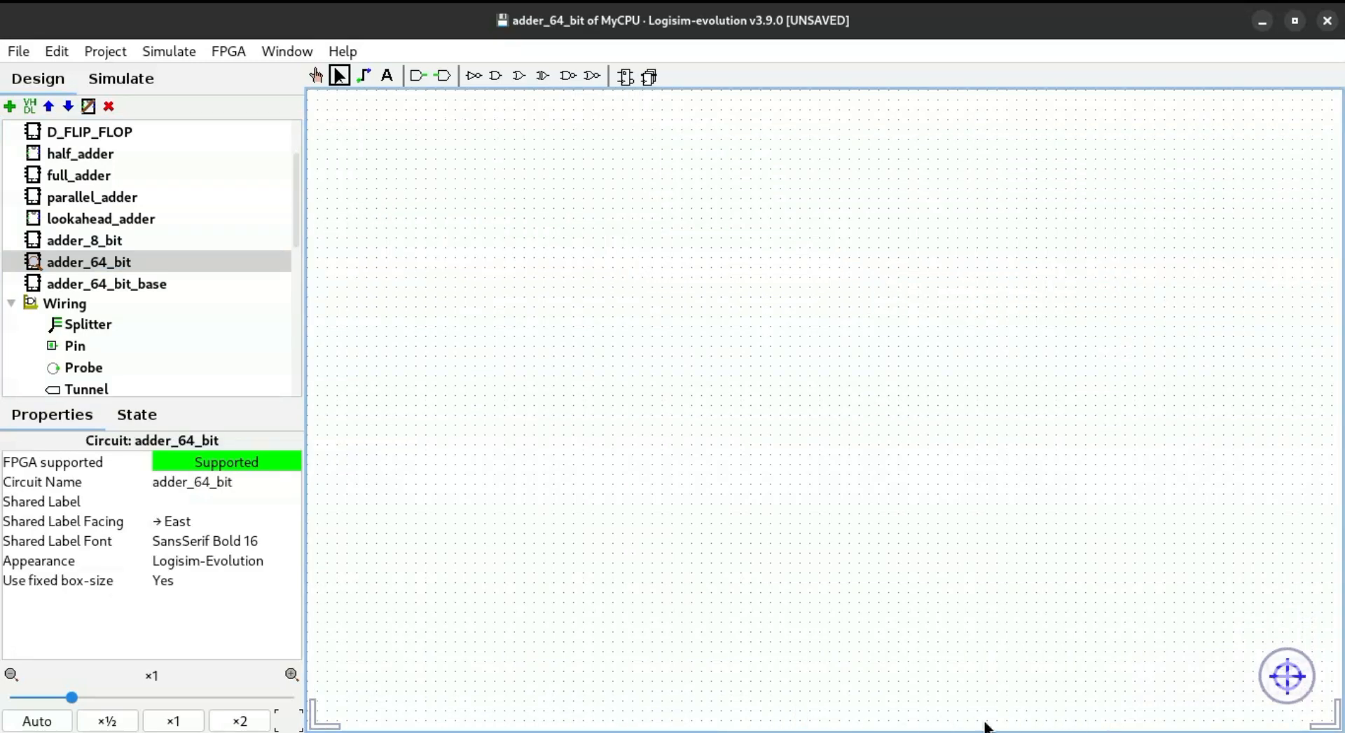
Place an adder_64_bit_base block in the empty circuit and shift it right to leave room for its inputs
left_click(105, 283)
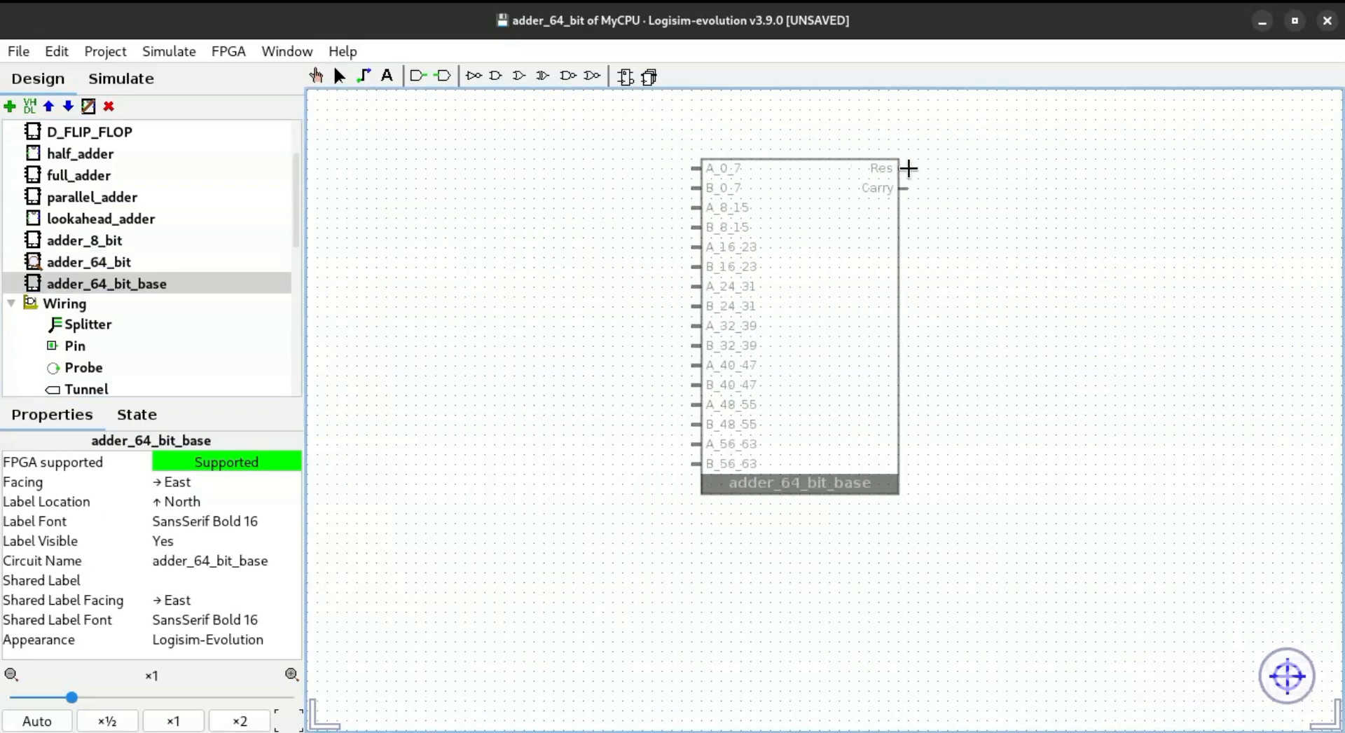
left_click(933, 186)
left_click_drag(841, 258, 960, 258)
Add a splitter with Fan Out 64 and Bit Width In 64, placed well to the left of the adder block
left_click(86, 324)
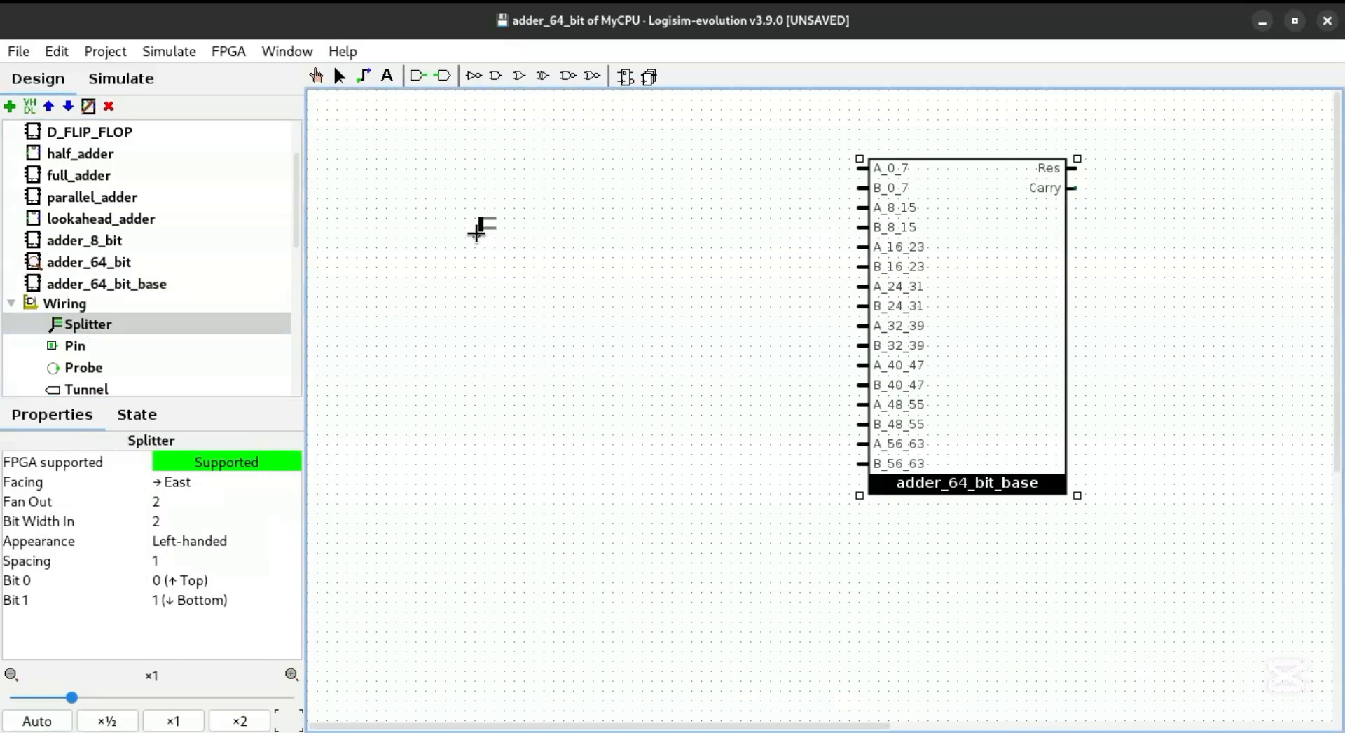
left_click(476, 218)
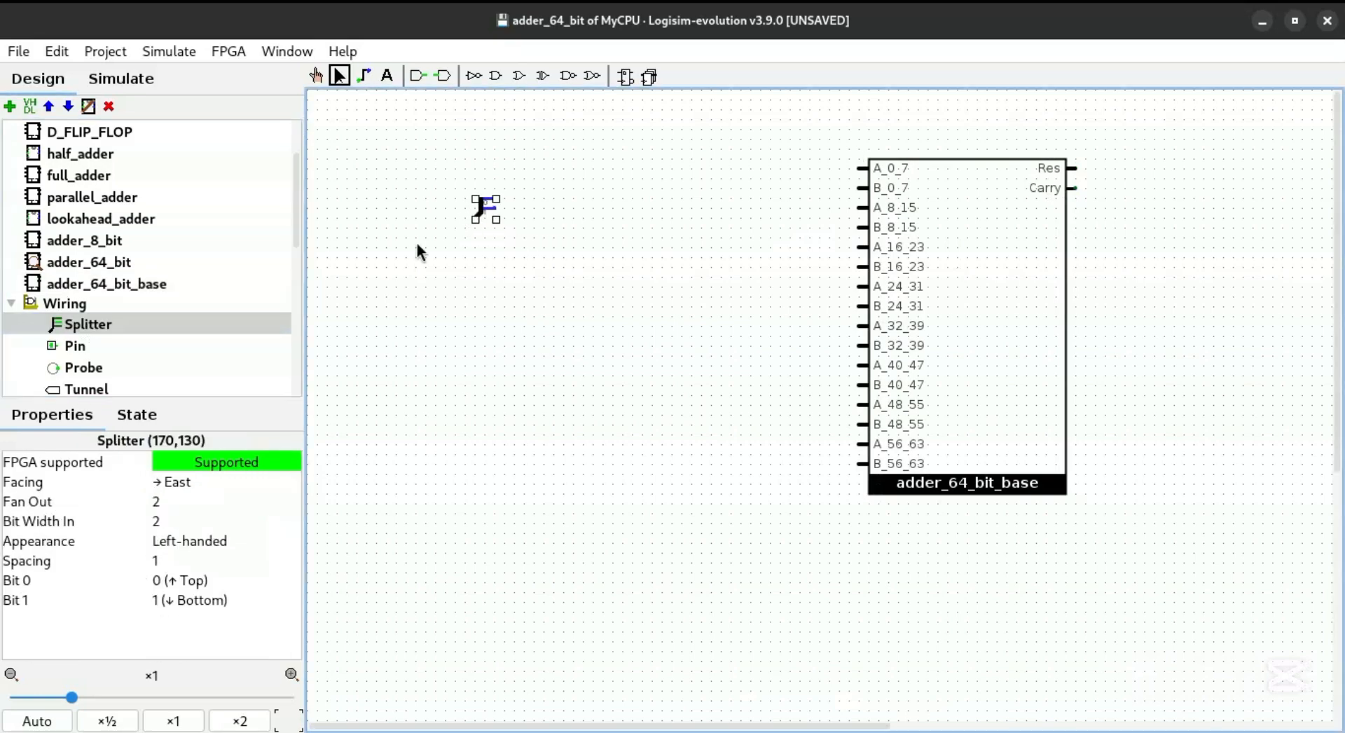
left_click(176, 498)
type("64")
key("Return")
left_click(187, 521)
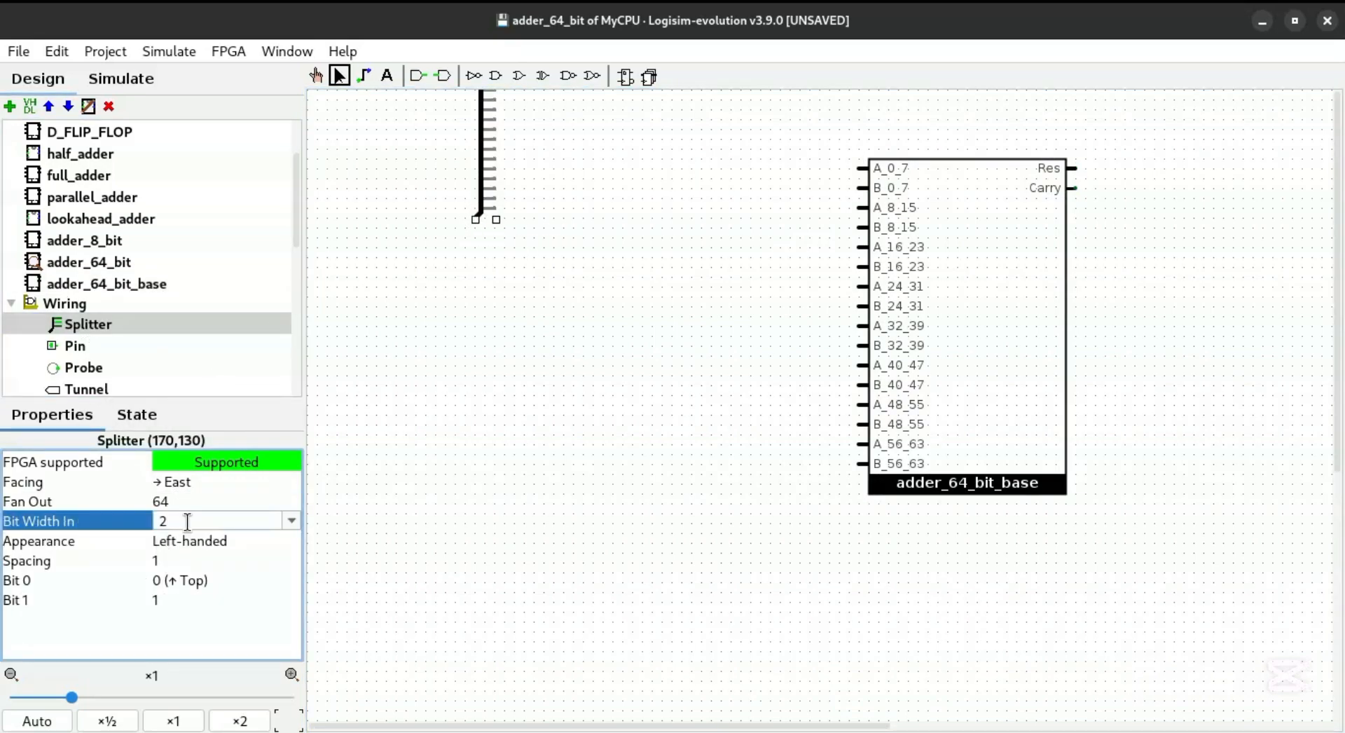
key("BackSpace")
type("64")
key("Return")
left_click_drag(479, 199, 405, 502)
left_click(530, 543)
Add a second splitter with Fan Out 8 and Bit Width In 8, facing West
left_click(153, 320)
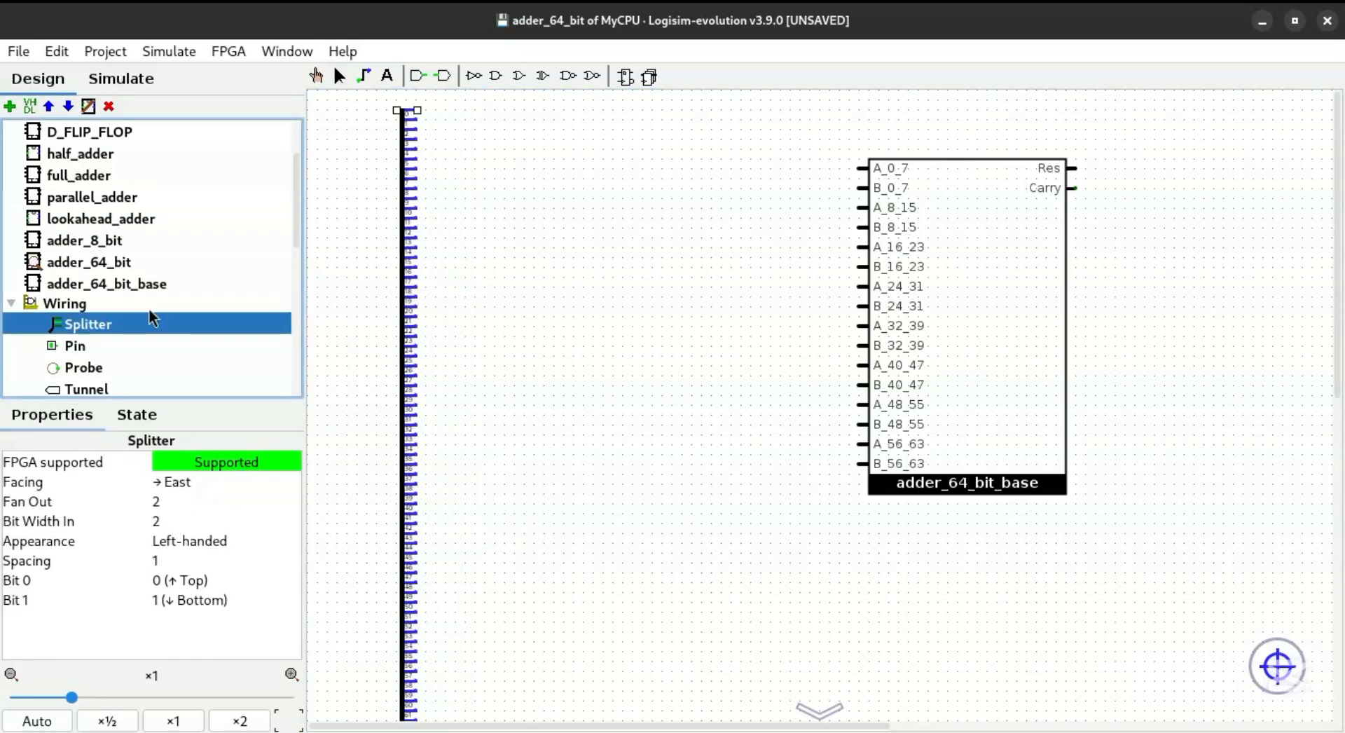
left_click(477, 160)
left_click(261, 502)
key("BackSpace")
type("8")
key("Return")
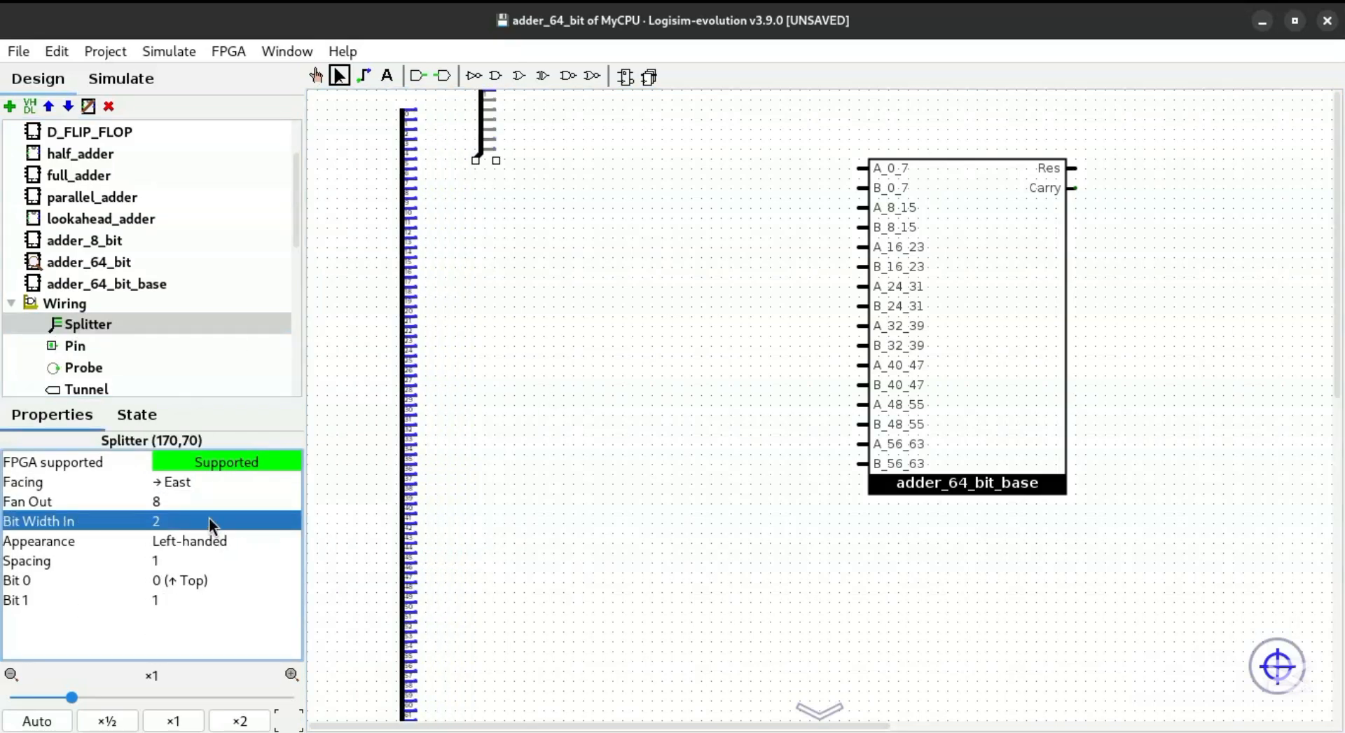
type("8")
key("Return")
left_click(183, 481)
left_click(184, 564)
left_click(516, 339)
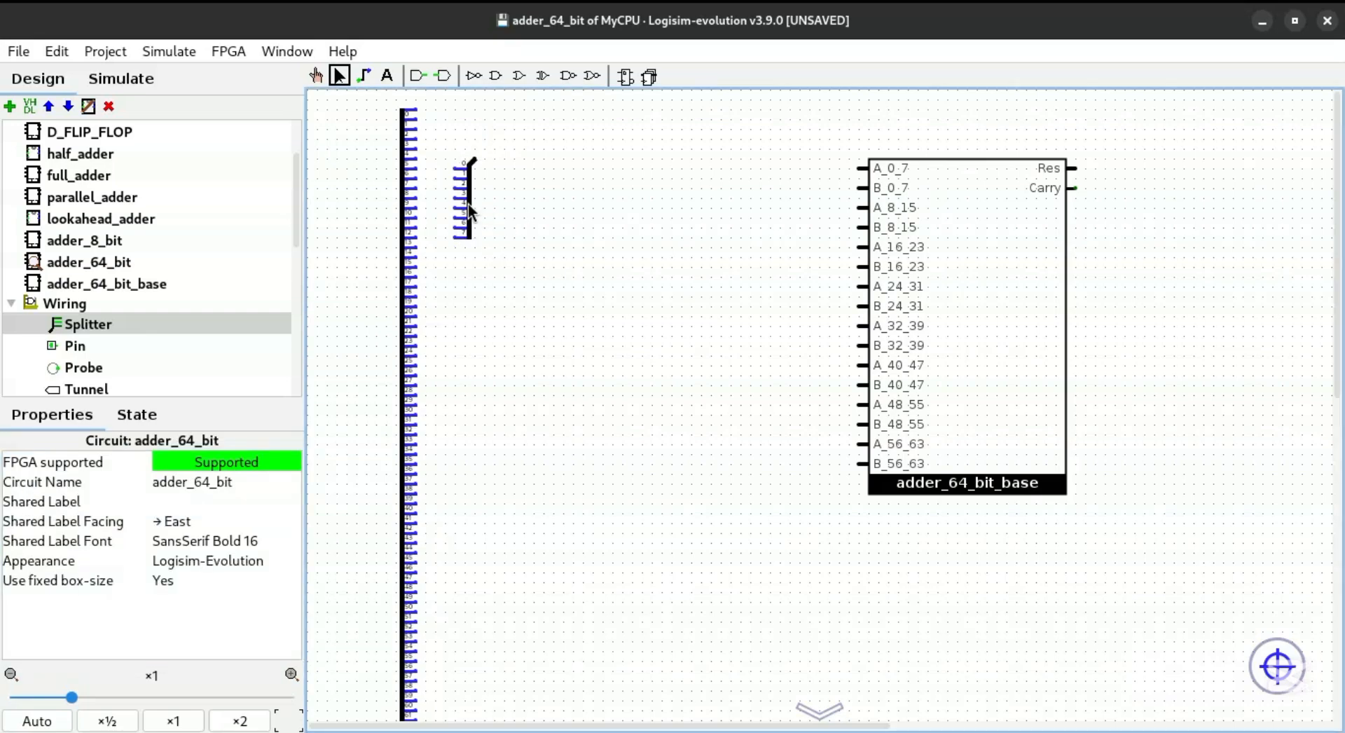
Attach the 8-bit splitter to the 64-bit splitter's first outputs and duplicate it into a column of eight covering all 64 bits
left_click_drag(468, 205, 412, 86)
key("ctrl+d")
key("ctrl+d")
key("ctrl+d")
key("ctrl+d")
key("ctrl+z")
key("ctrl+d")
key("Delete")
key("ctrl+d")
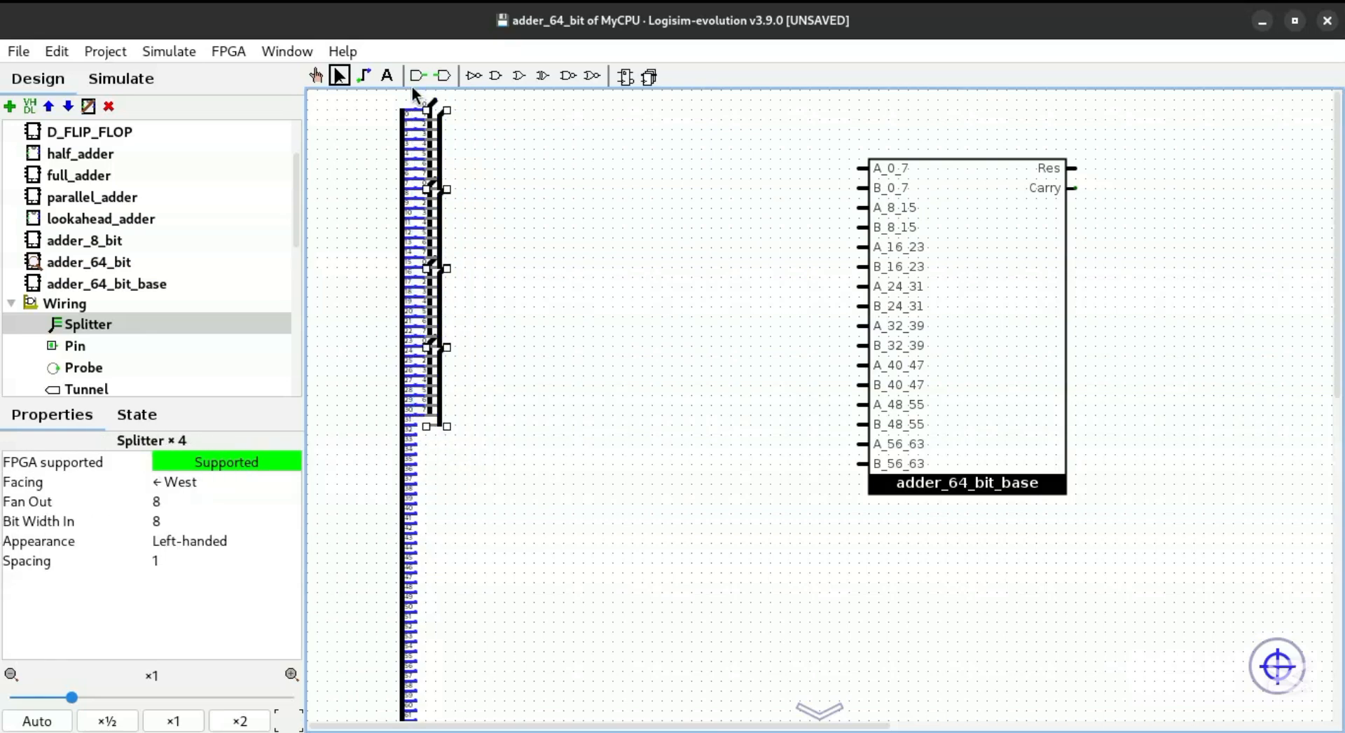
left_click_drag(440, 297, 429, 602)
left_click(538, 547)
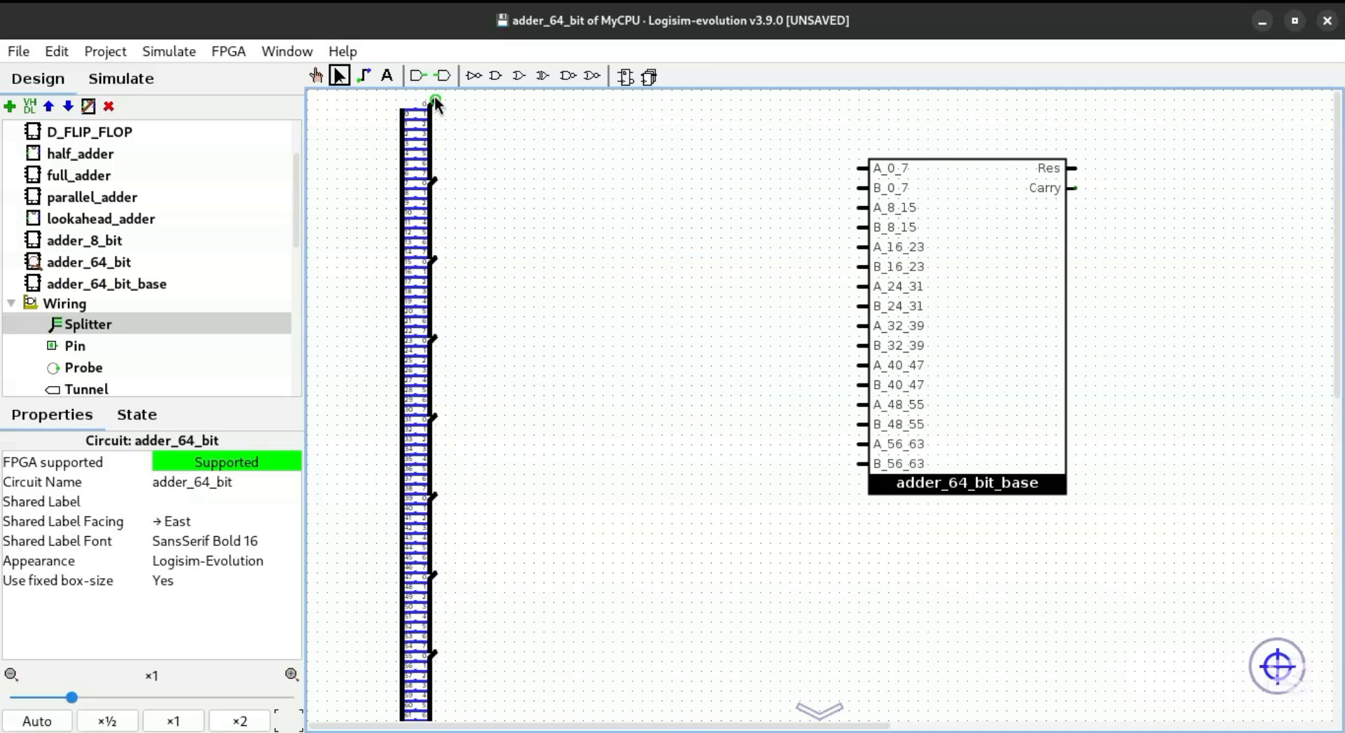
Wire the first four 8-bit splitters to the adder block's A_0_7, A_8_15, A_16_23 and A_24_31 inputs
left_click_drag(434, 102, 843, 177)
left_click_drag(434, 180, 854, 206)
left_click_drag(434, 257, 674, 257)
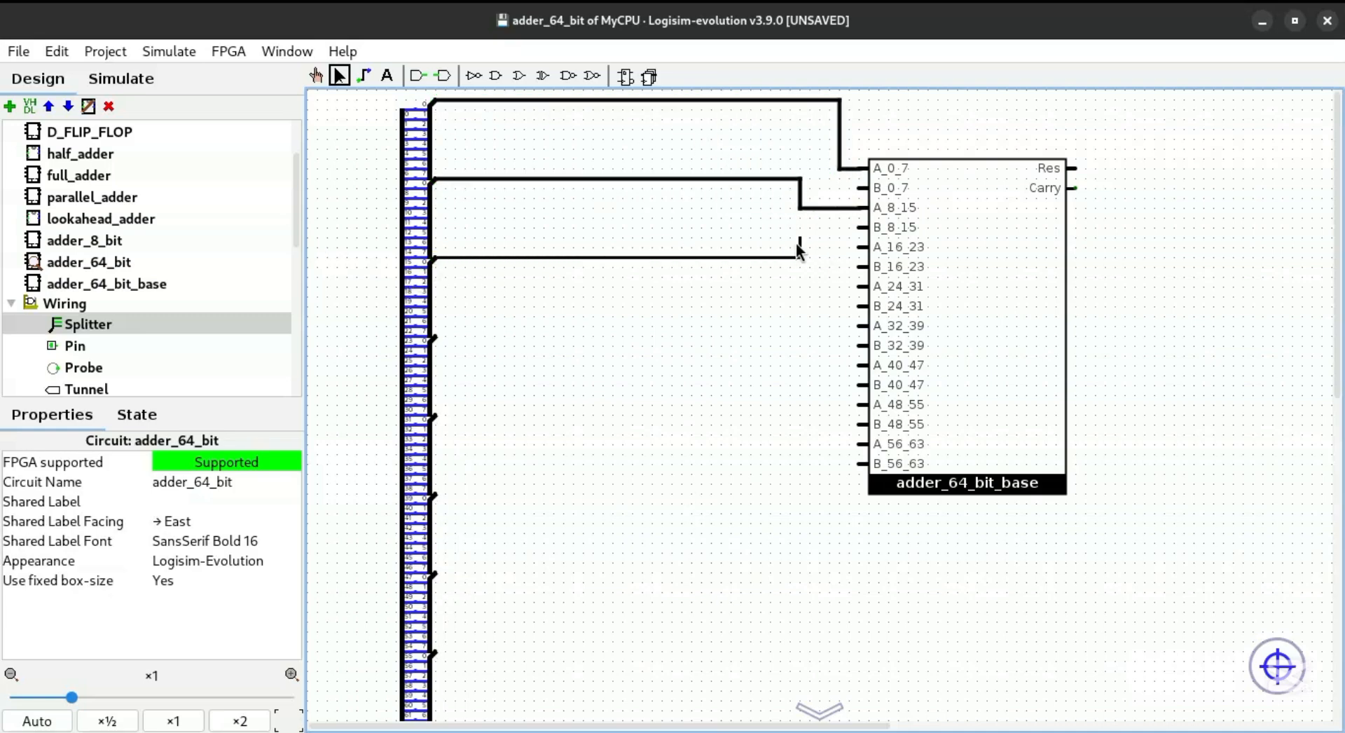
left_click_drag(797, 245, 860, 246)
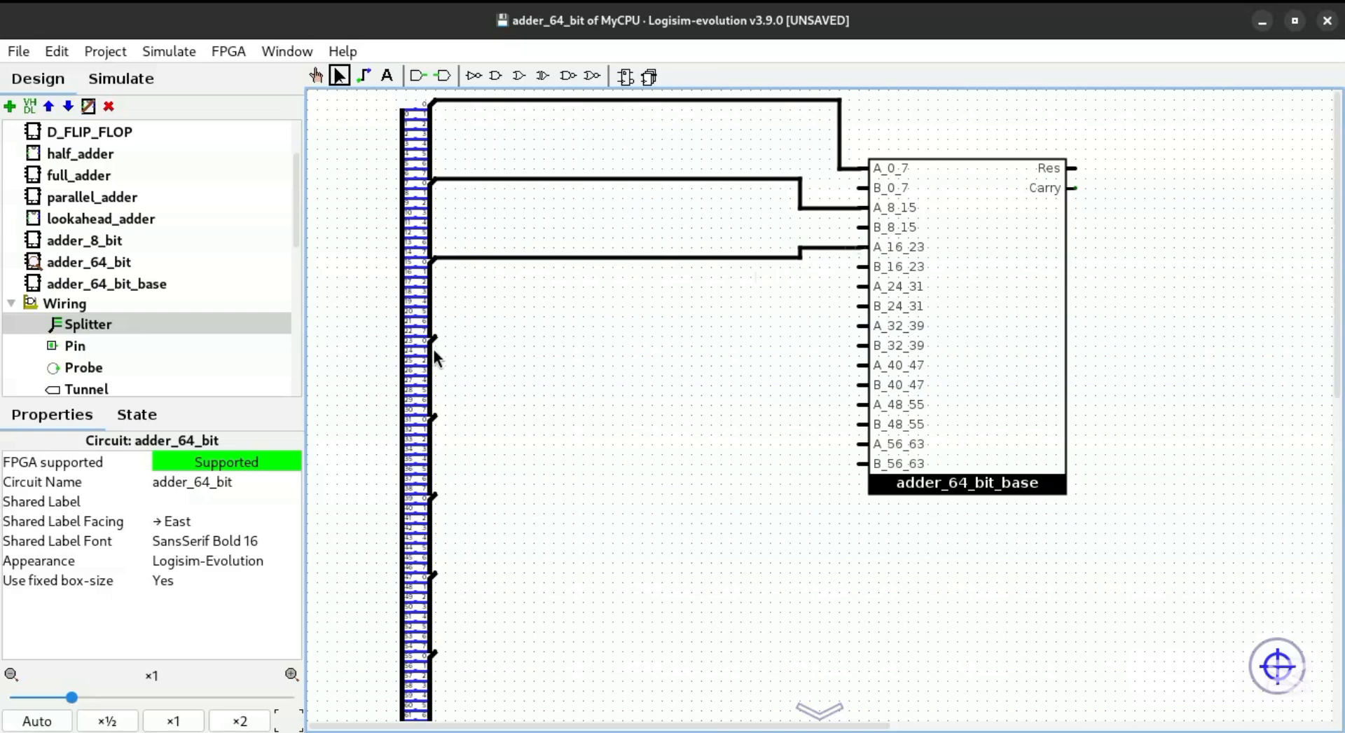
left_click_drag(434, 338, 861, 285)
Wire the remaining four 8-bit splitters to the A_32_39, A_40_47, A_48_55 and A_56_63 inputs
left_click_drag(435, 417, 687, 380)
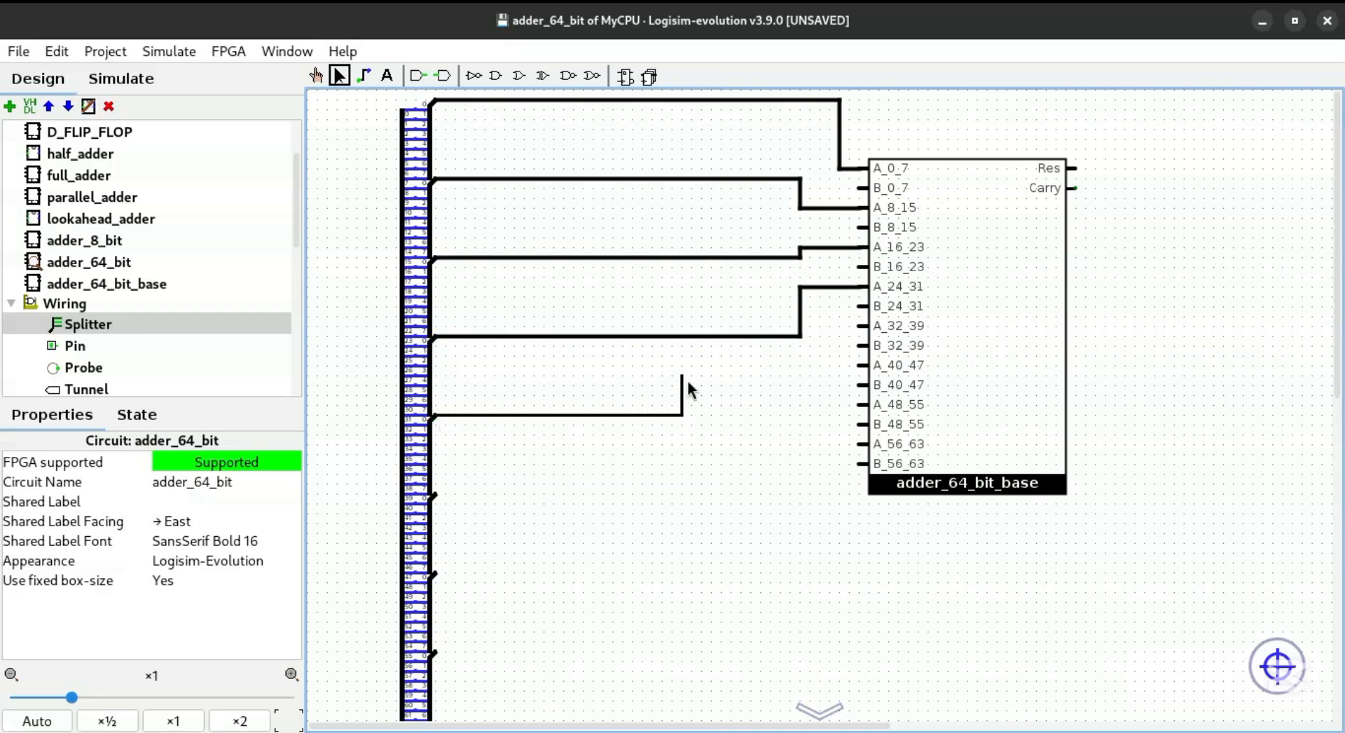
left_click_drag(824, 331, 813, 329)
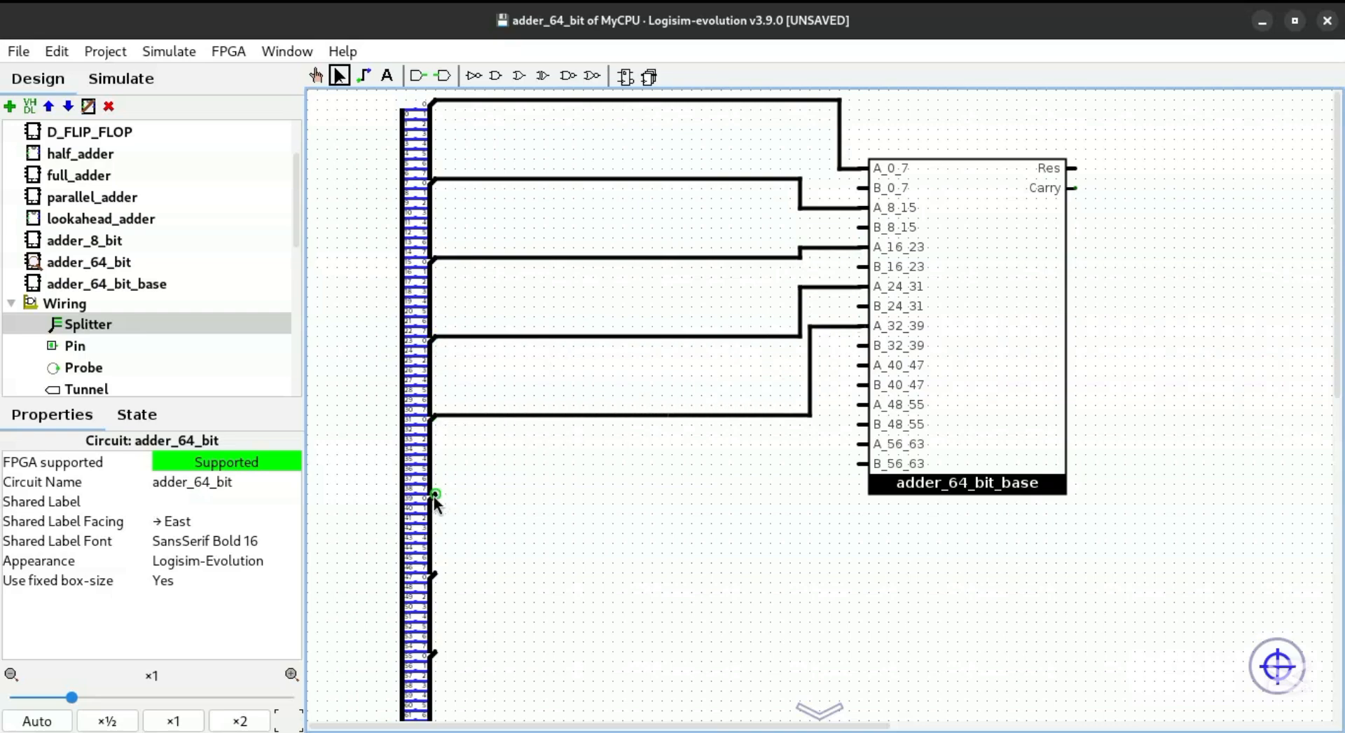
left_click_drag(435, 494, 861, 365)
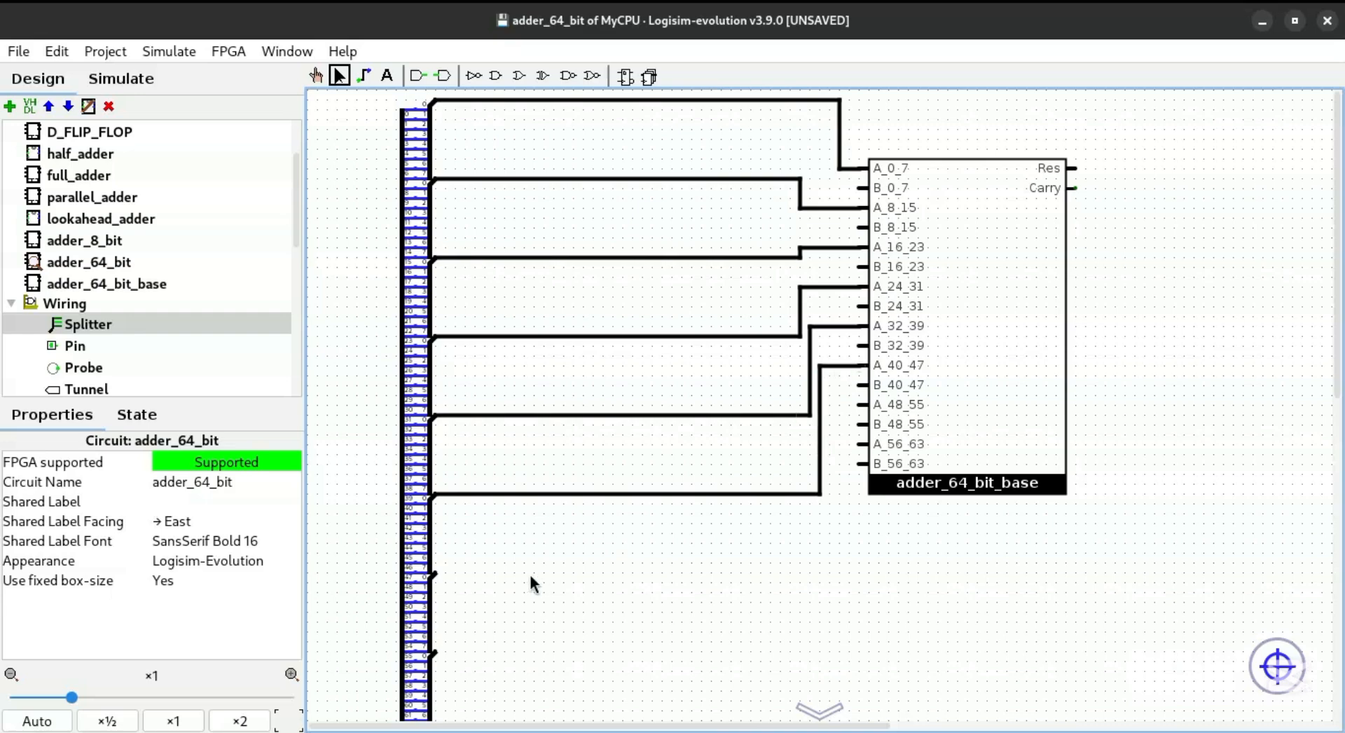
left_click_drag(435, 576, 855, 415)
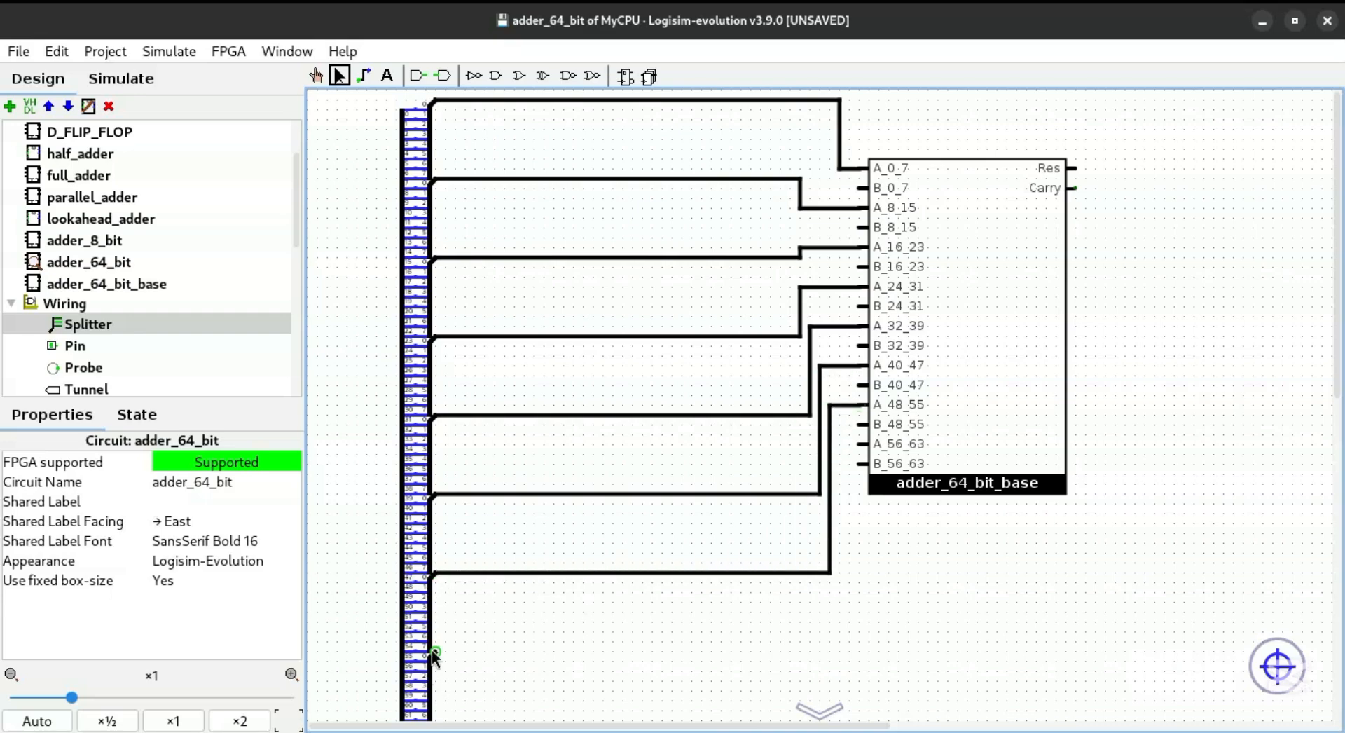
left_click_drag(434, 655, 861, 444)
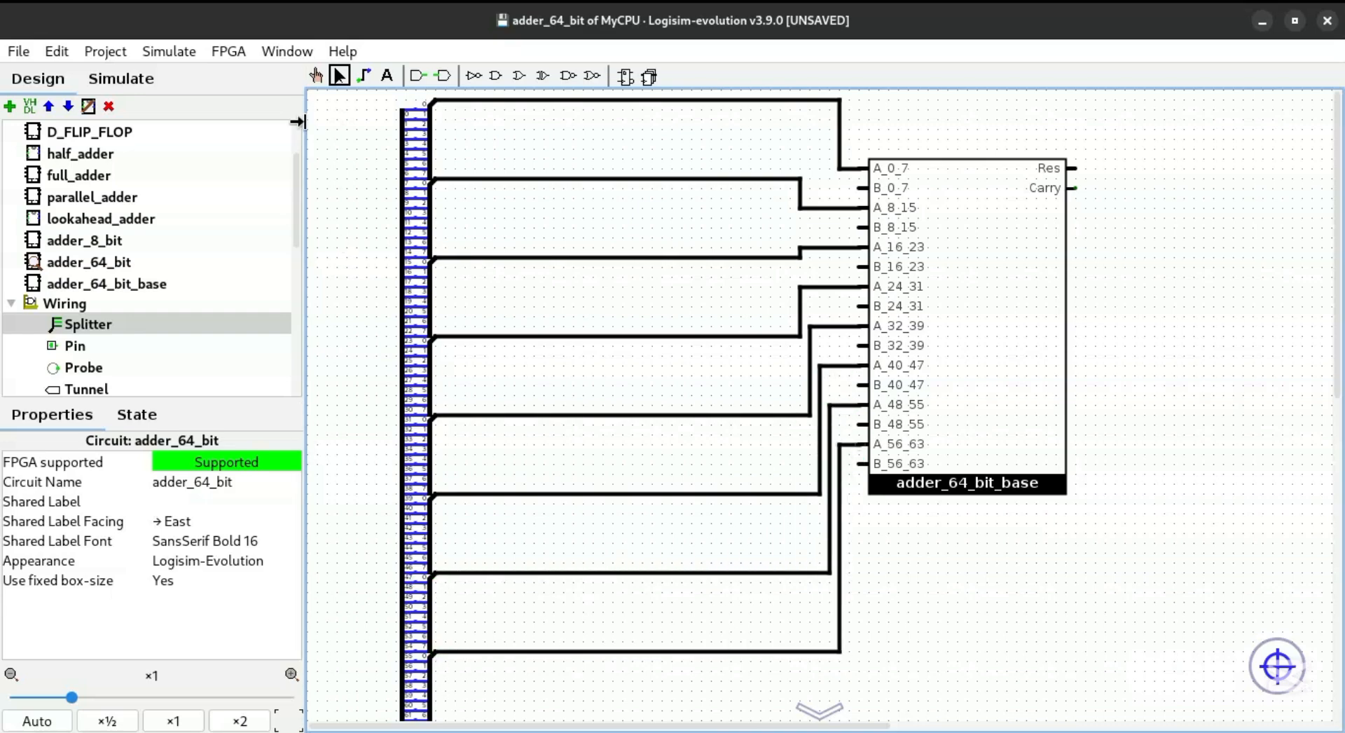
Select the 64-bit splitter together with its eight attached 8-bit splitters
left_click_drag(298, 121, 293, 122)
left_click_drag(355, 93, 490, 693)
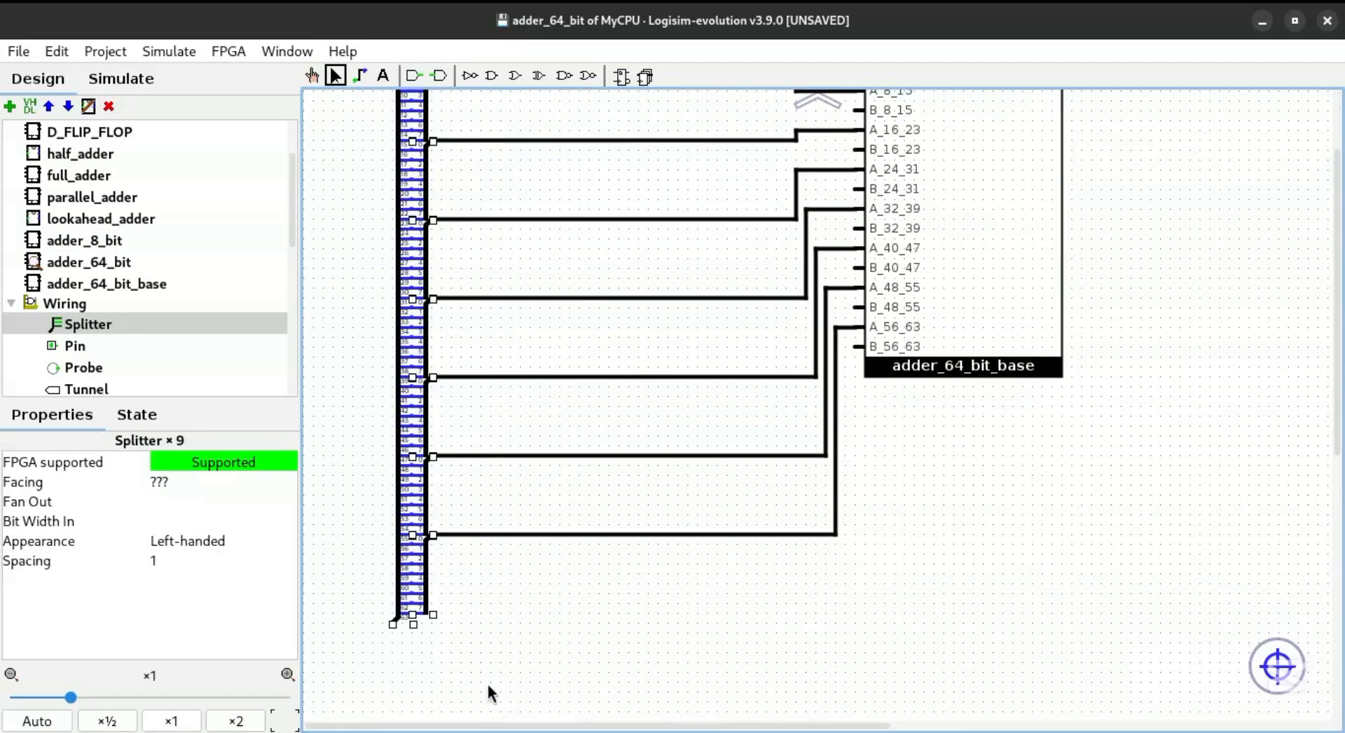
key("ctrl+d")
left_click_drag(414, 621, 503, 481)
key("ctrl+z")
Duplicate the selected splitter group and place the copy directly below the original column
scroll(518, 392, "up", 15)
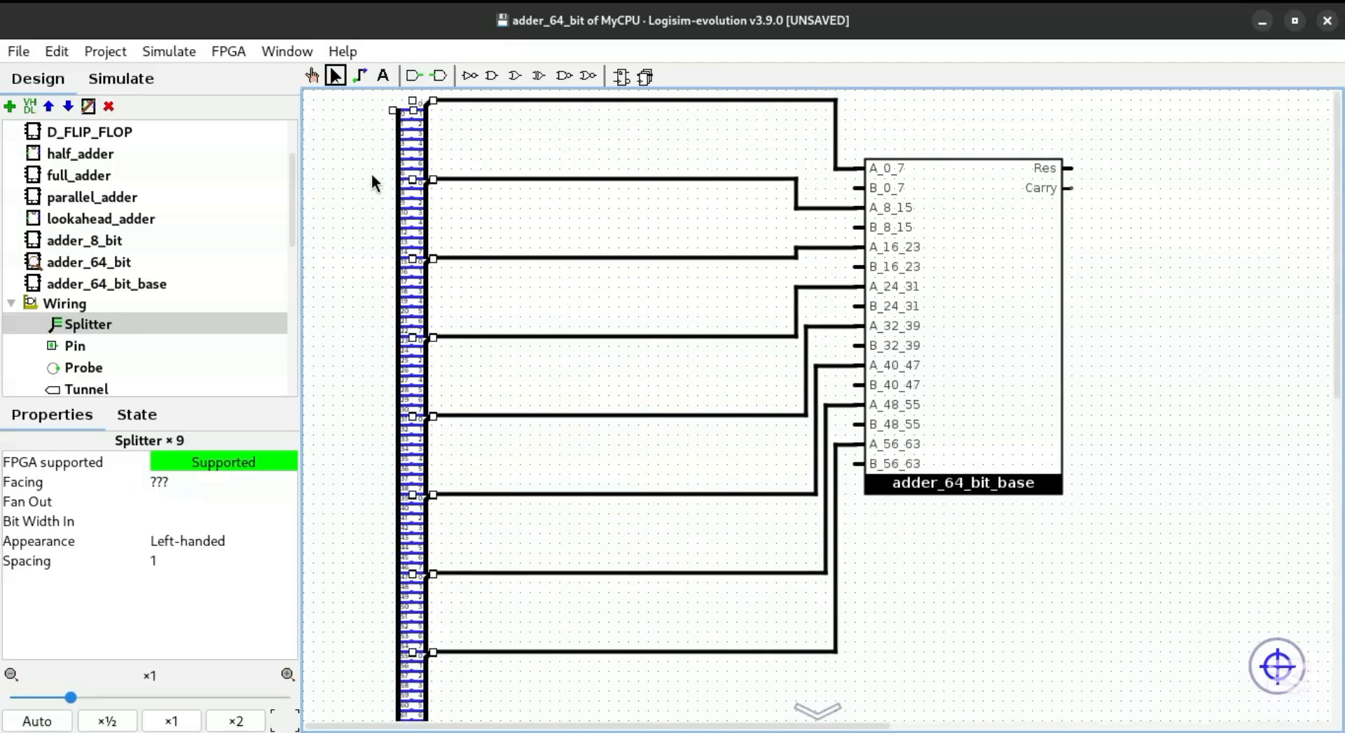
key("ctrl+d")
left_click_drag(406, 285, 328, 274)
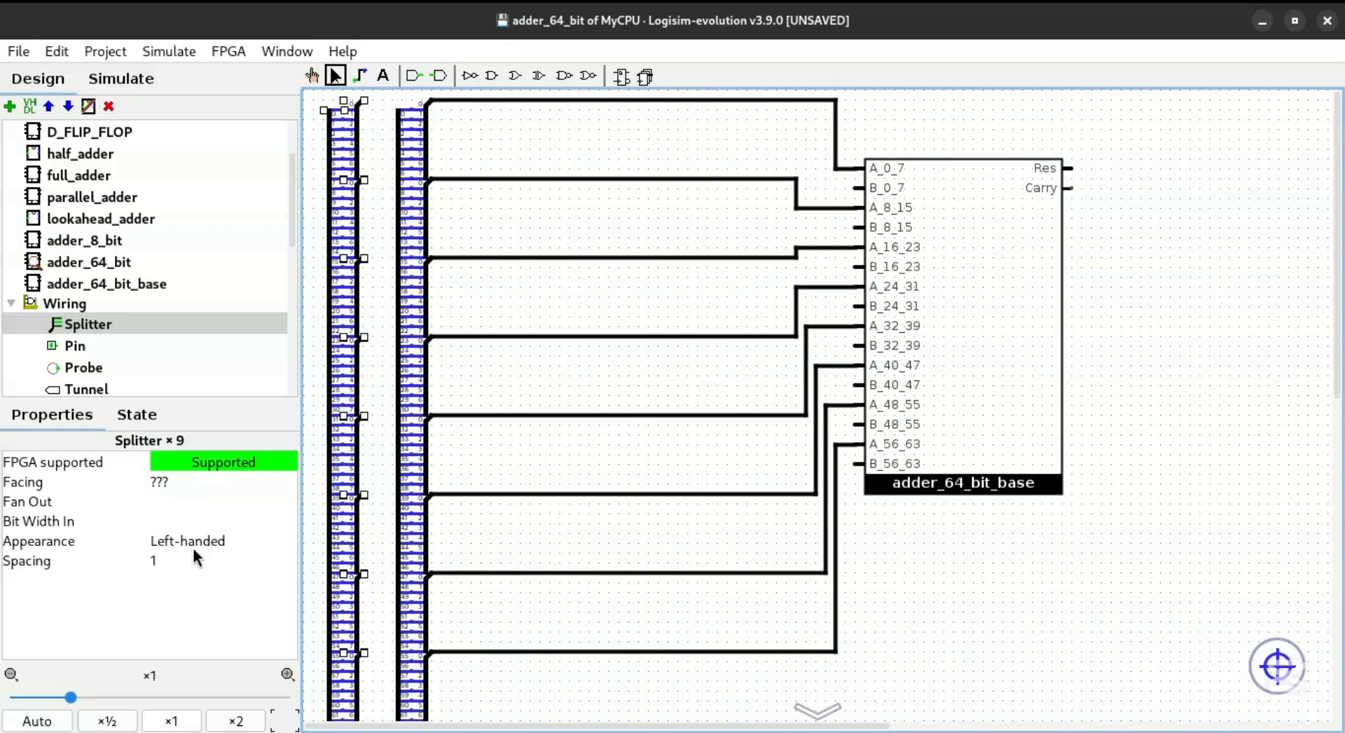
left_click_drag(329, 488, 404, 661)
Wire the lower column's first three 8-bit splitters to the adder block's B_0_7, B_8_15 and B_16_23 inputs
scroll(365, 602, "down", 15)
left_click_drag(431, 272, 697, 681)
left_click_drag(430, 681, 697, 681)
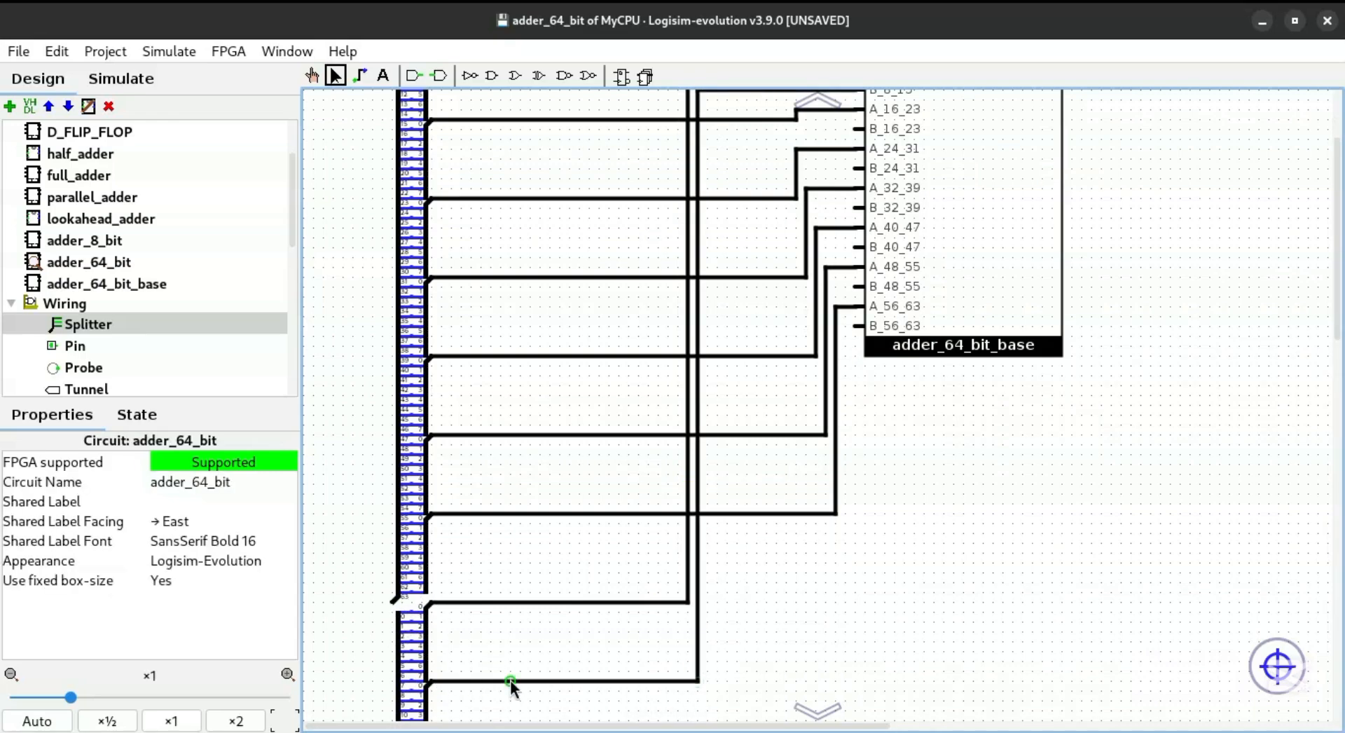
scroll(510, 680, "down", 2)
left_click_drag(431, 621, 719, 77)
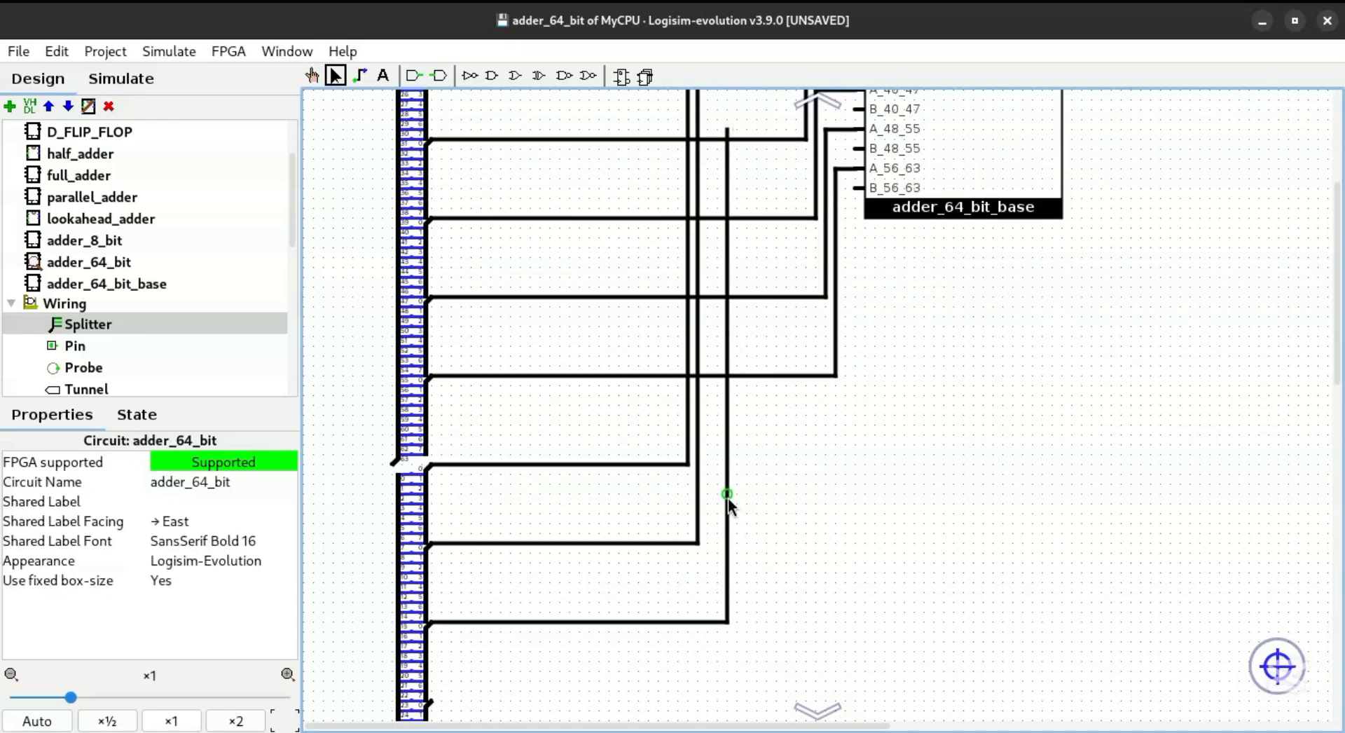
left_click_drag(728, 497, 699, 276)
left_click_drag(852, 280, 857, 266)
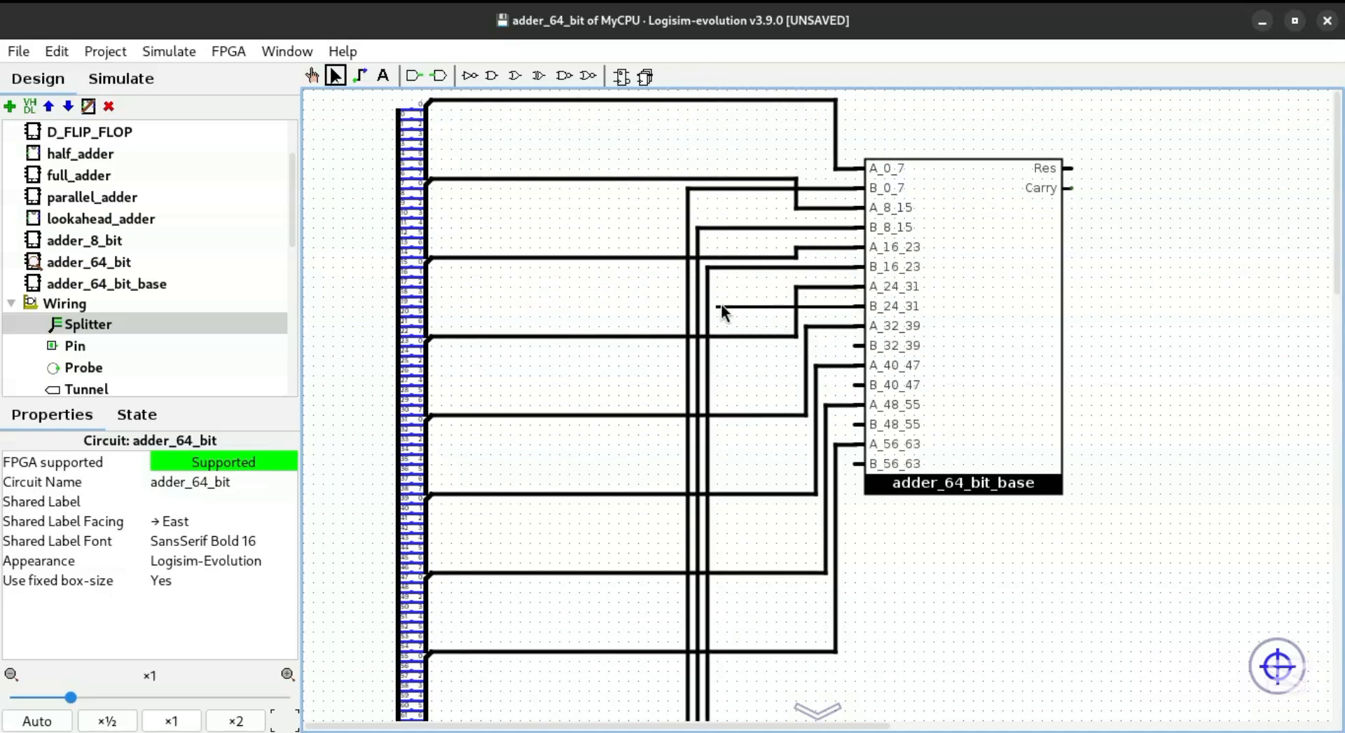
Draw parallel wires leading left and down from the adder block's remaining B inputs, B_24_31 through B_56_63
left_click_drag(854, 345, 726, 356)
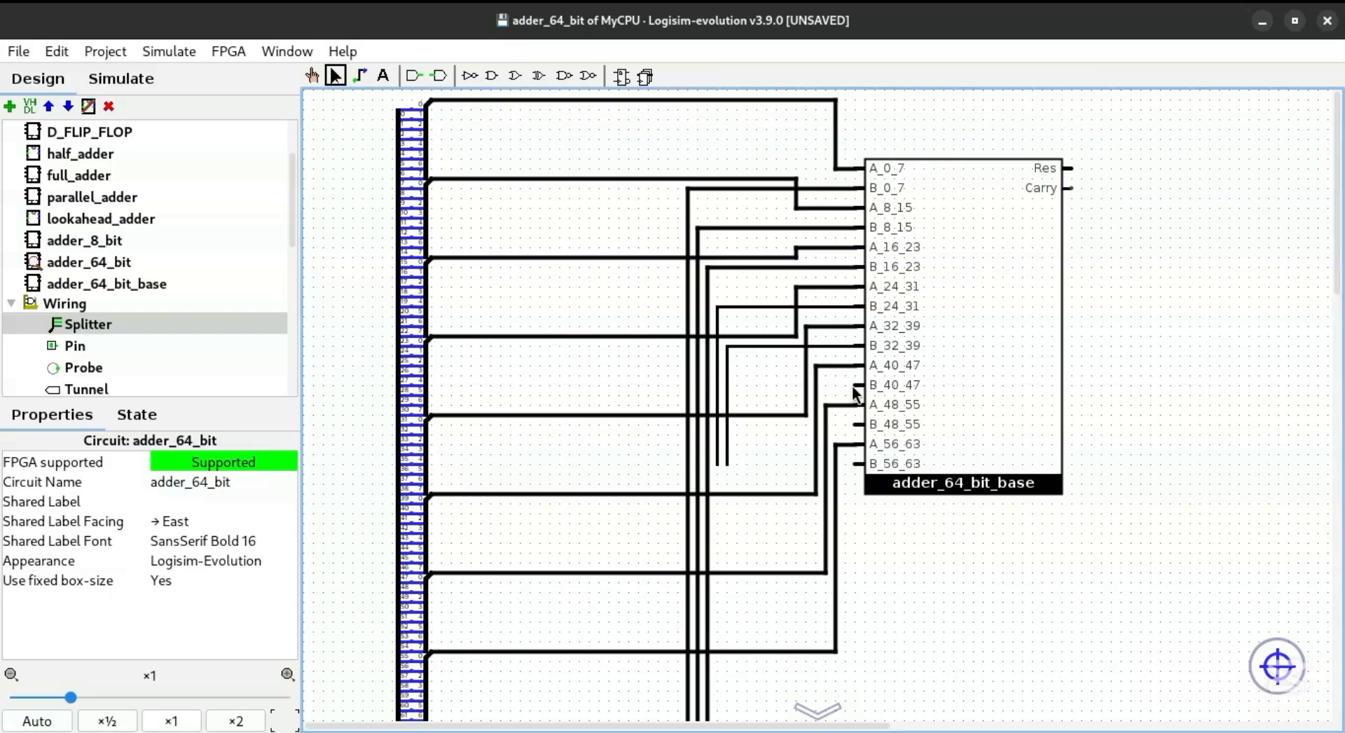
left_click_drag(852, 386, 736, 467)
left_click_drag(853, 426, 746, 468)
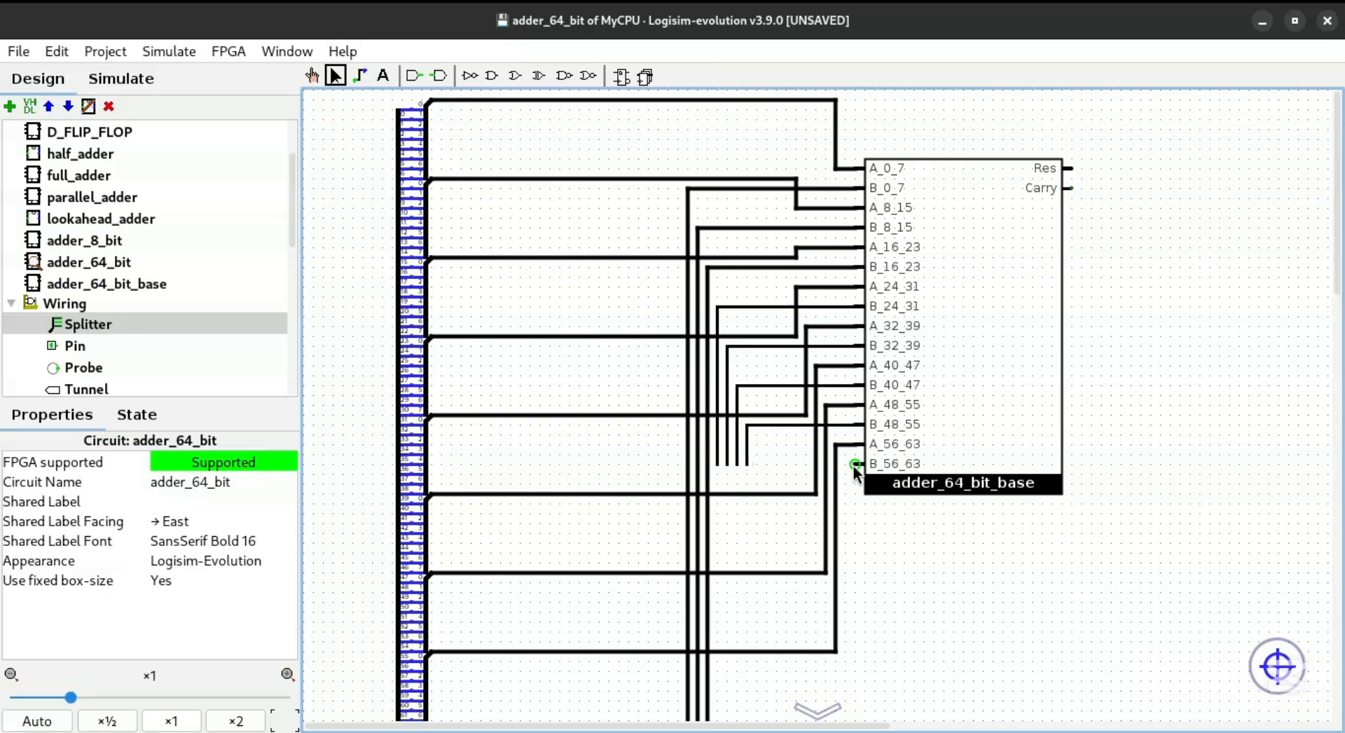
left_click_drag(855, 463, 757, 475)
Extend the five open B wires down to the lower column's remaining 8-bit splitters, keeping them in order
left_click_drag(725, 721, 430, 652)
left_click_drag(726, 140, 429, 574)
scroll(448, 711, "down", 4)
left_click_drag(430, 652, 430, 603)
scroll(735, 91, "up", 3)
scroll(763, 630, "down", 4)
left_click_drag(431, 681, 756, 141)
scroll(774, 160, "up", 4)
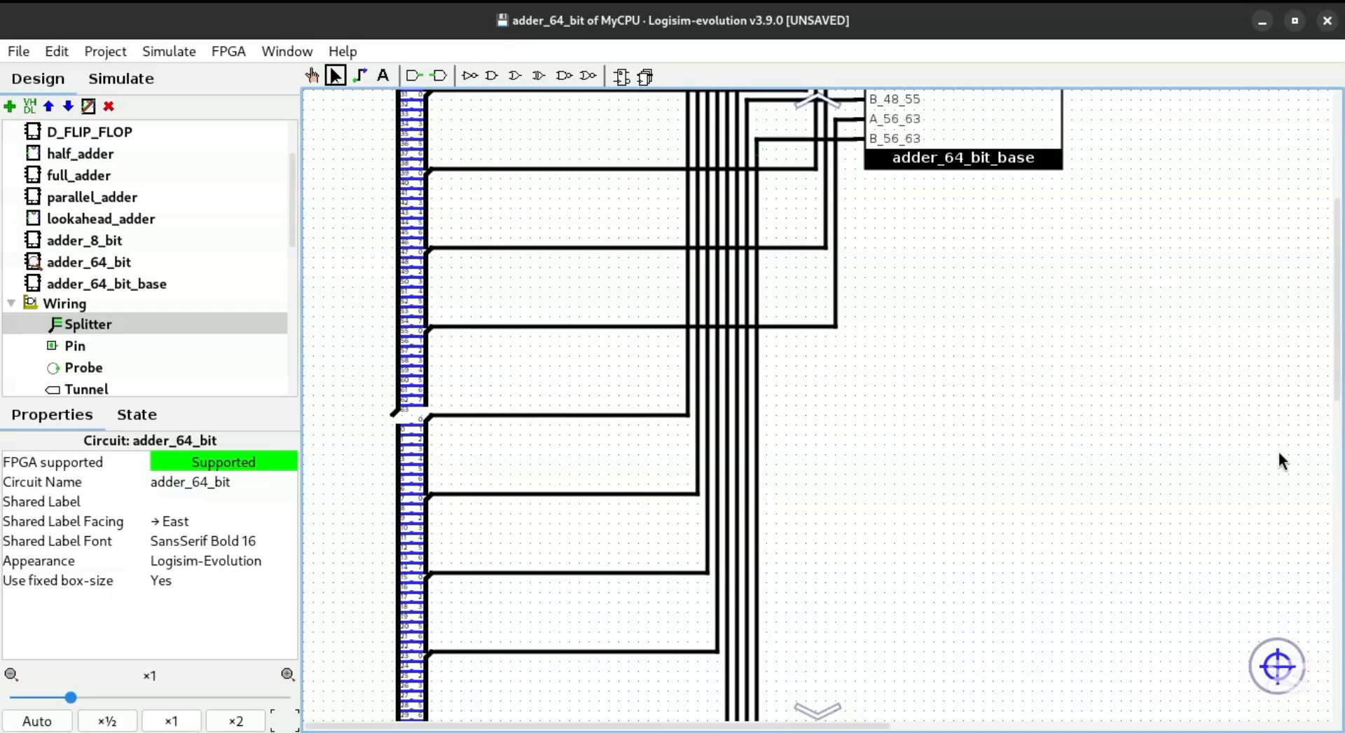
Move the entire circuit to the right to free space for input pins
left_click_drag(1338, 381, 1324, 204)
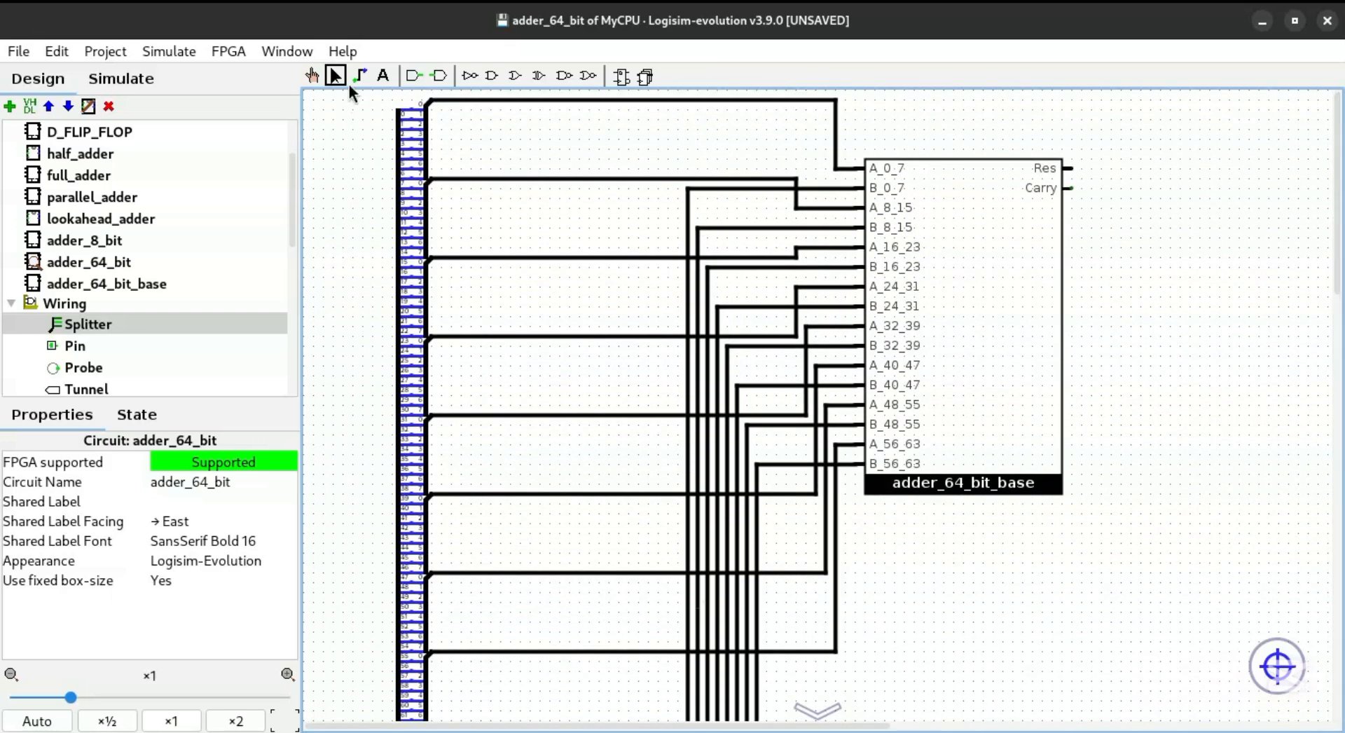
key("ctrl+a")
left_click_drag(946, 261, 1132, 251)
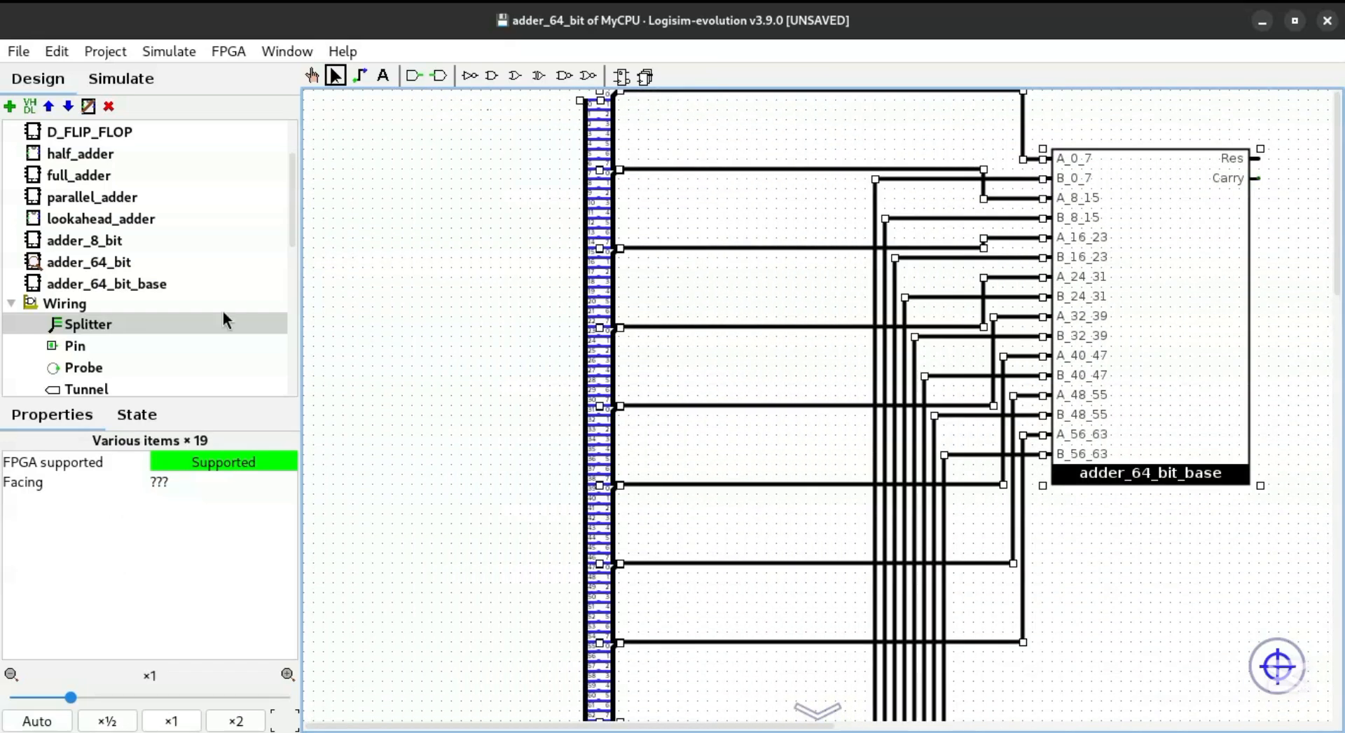
Add an input pin left of the splitters and set its Data Bits to 64
left_click(74, 345)
left_click(363, 199)
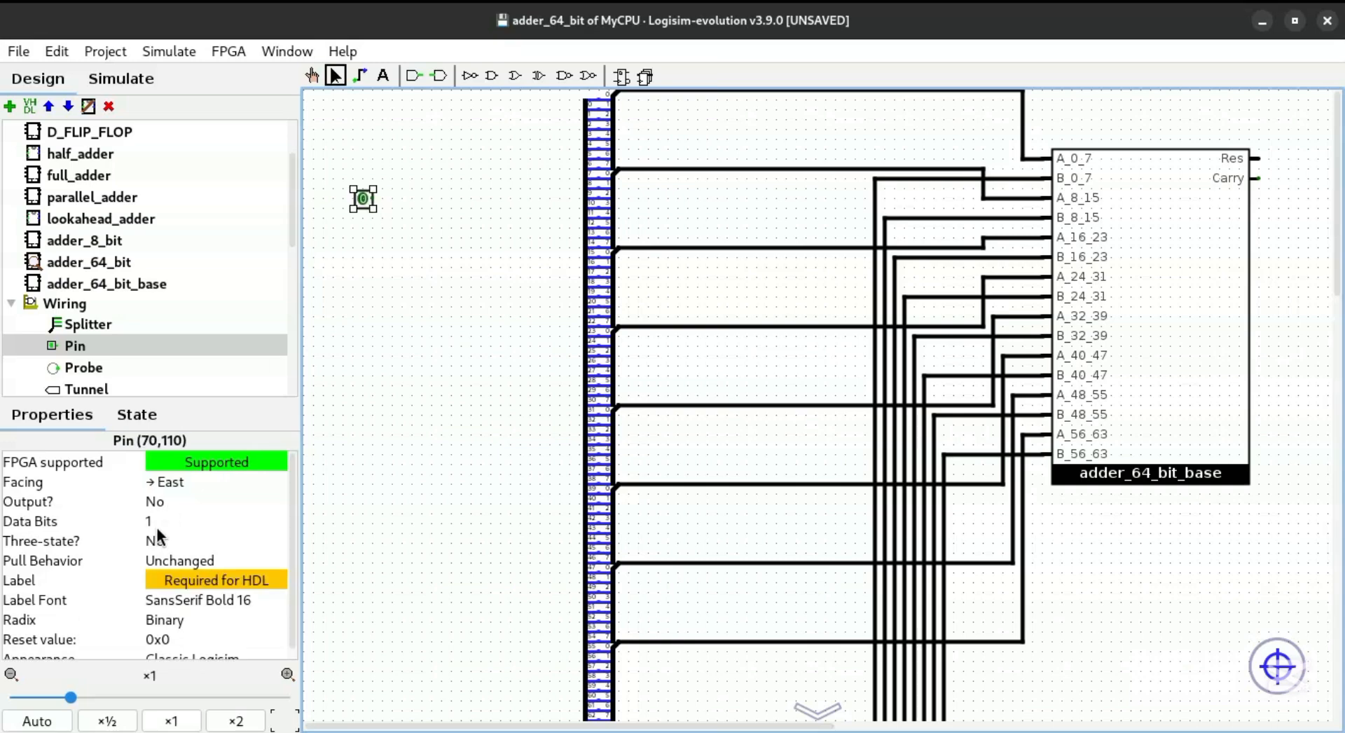
left_click(157, 521)
type("64")
key("Return")
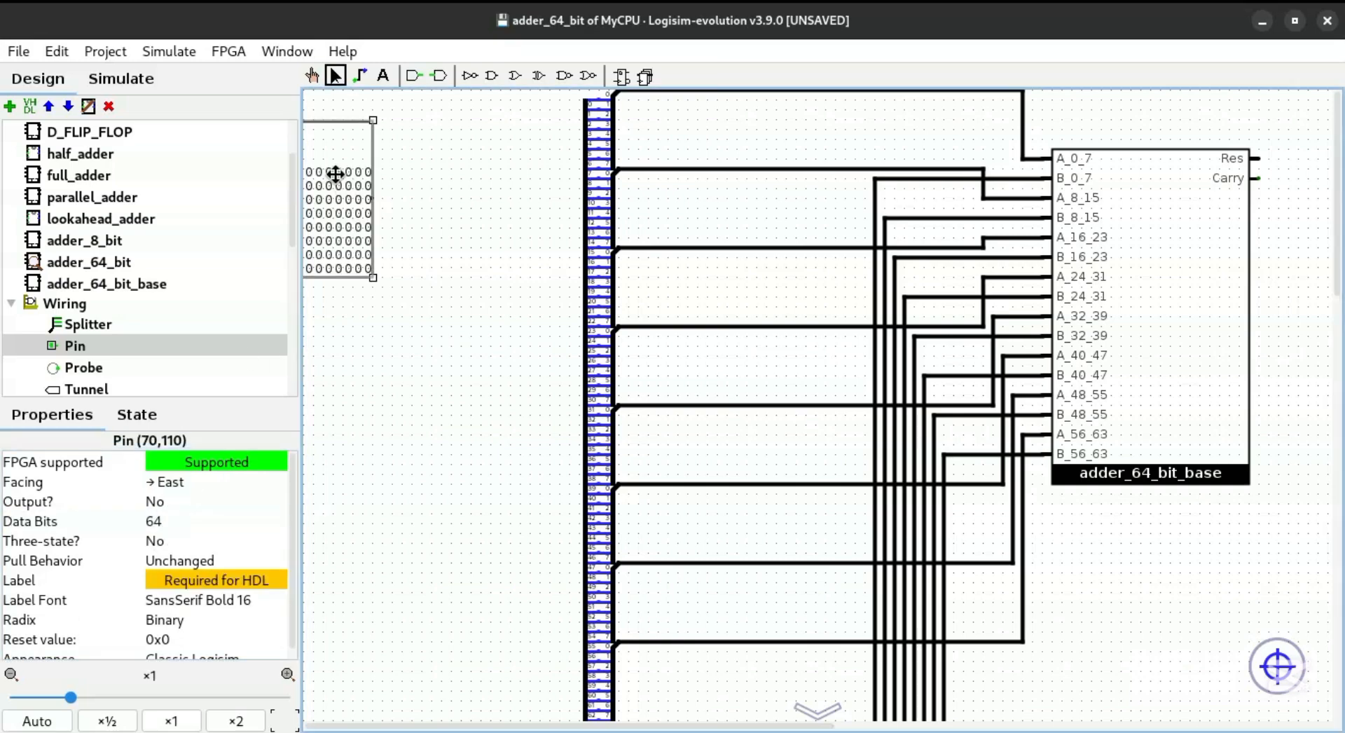
Move the 64-bit input pin beside the upper splitter's combined end and wire it to that splitter
left_click_drag(336, 174, 451, 247)
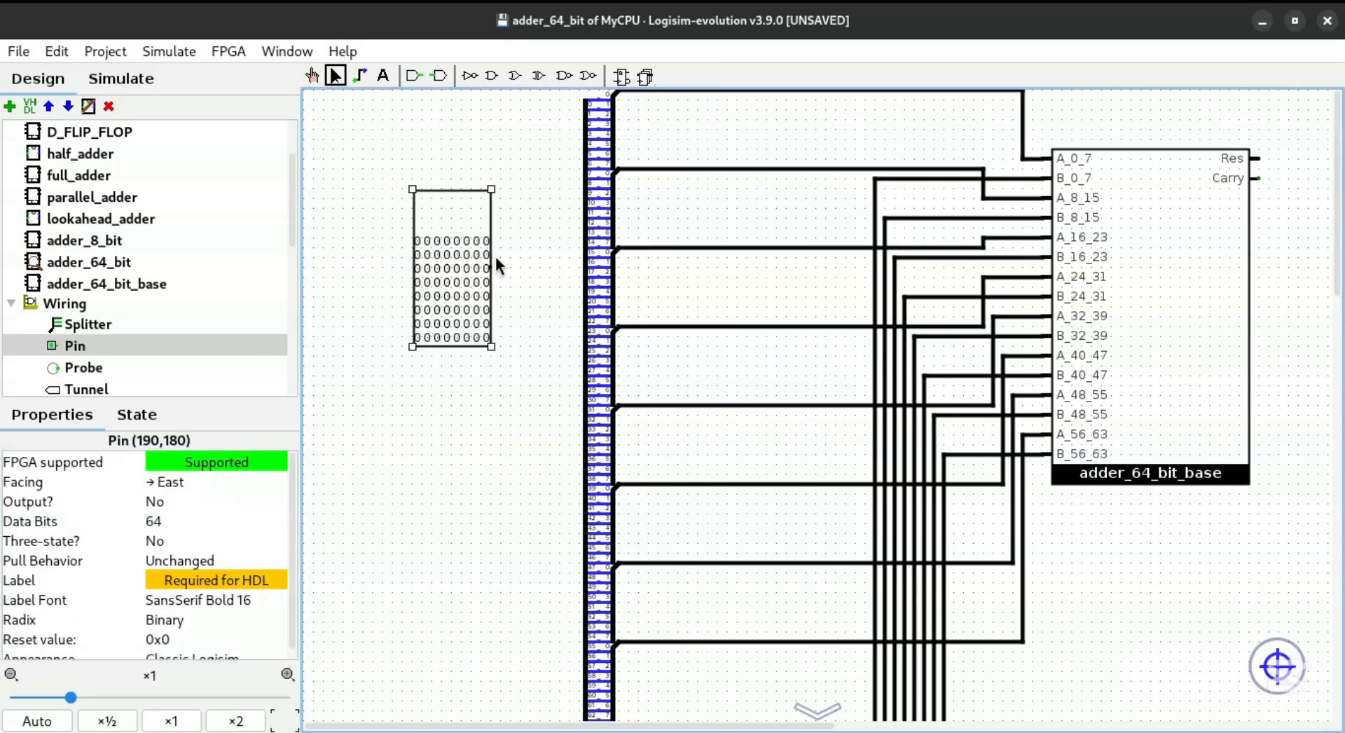
mouse_move(451, 335)
left_mouse_down()
mouse_move(454, 668)
mouse_move(464, 611)
mouse_move(461, 639)
left_mouse_up()
left_click(517, 617)
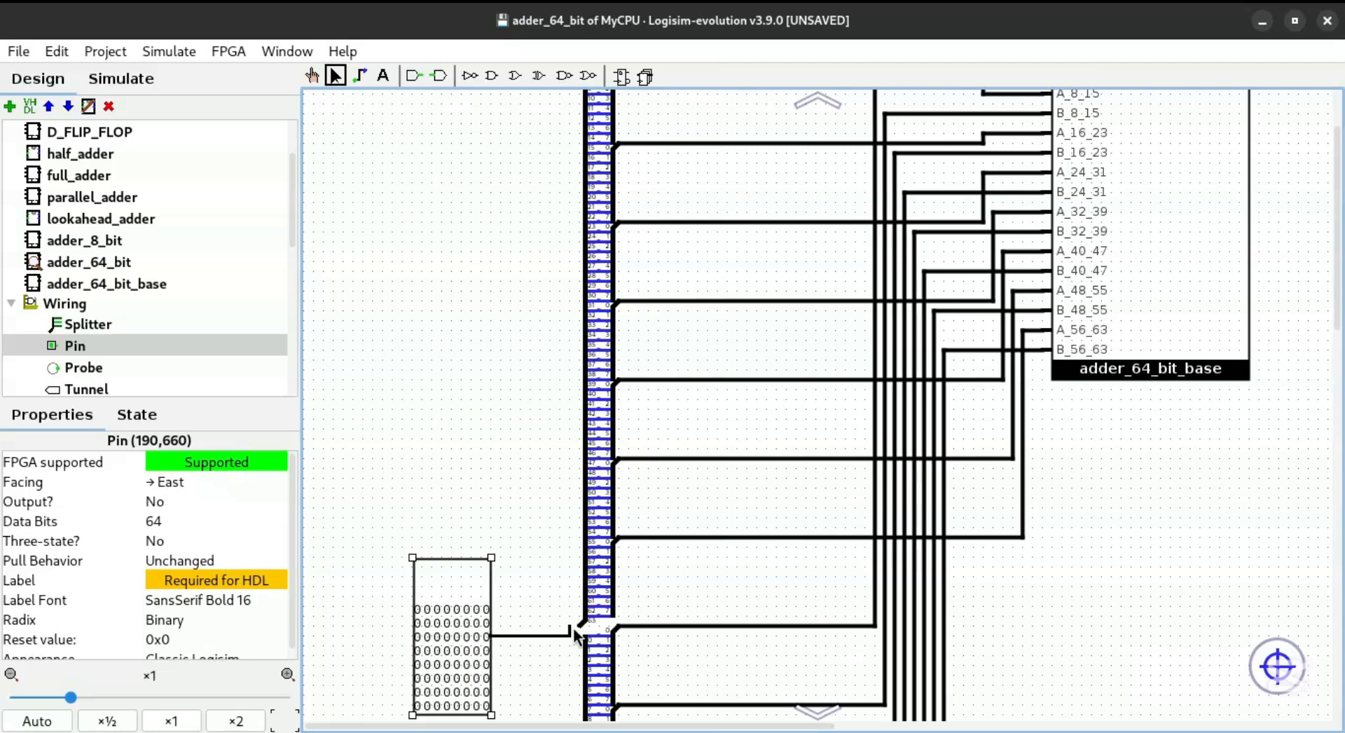
scroll(553, 666, "down", 8)
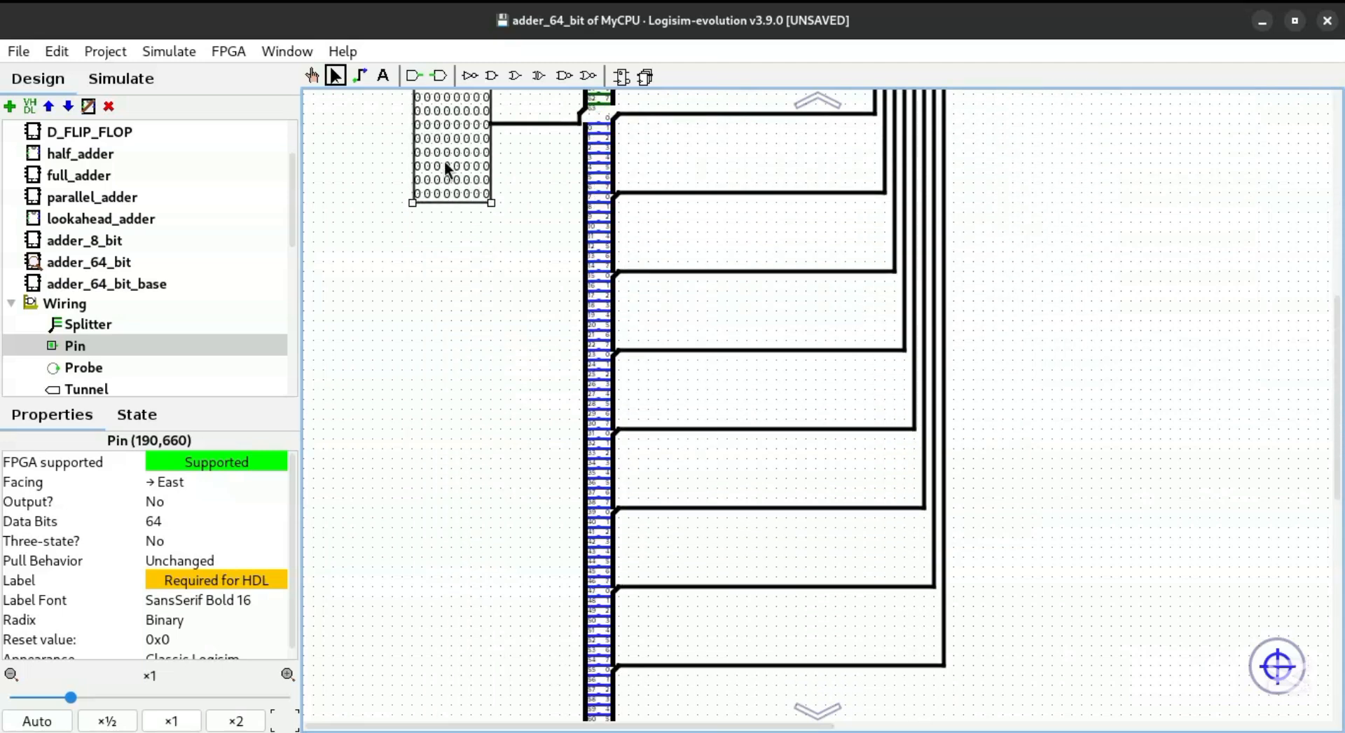
Place a copy of the 64-bit pin beside the Res output as a west-facing output pin and connect it to Res
left_click_drag(444, 161, 1292, 168)
key("ctrl+d")
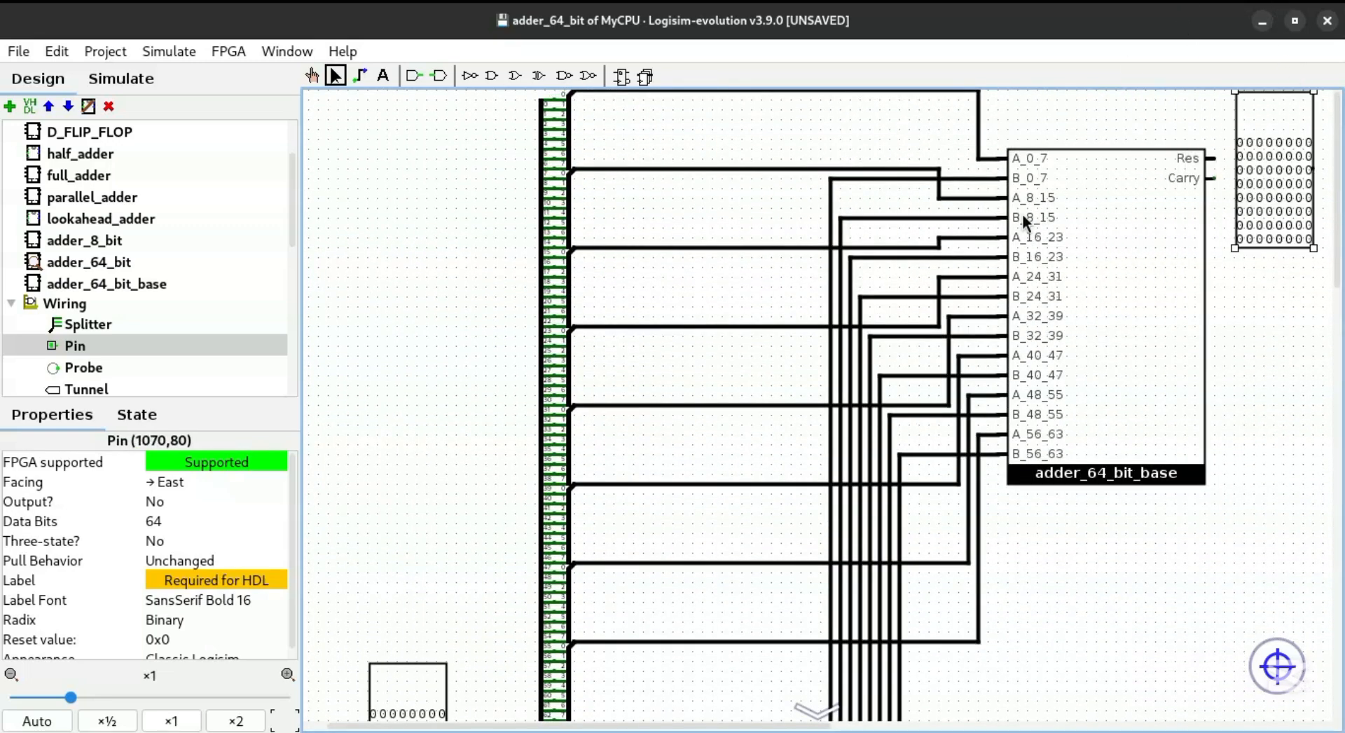
left_click(217, 480)
left_click(177, 563)
left_click(177, 560)
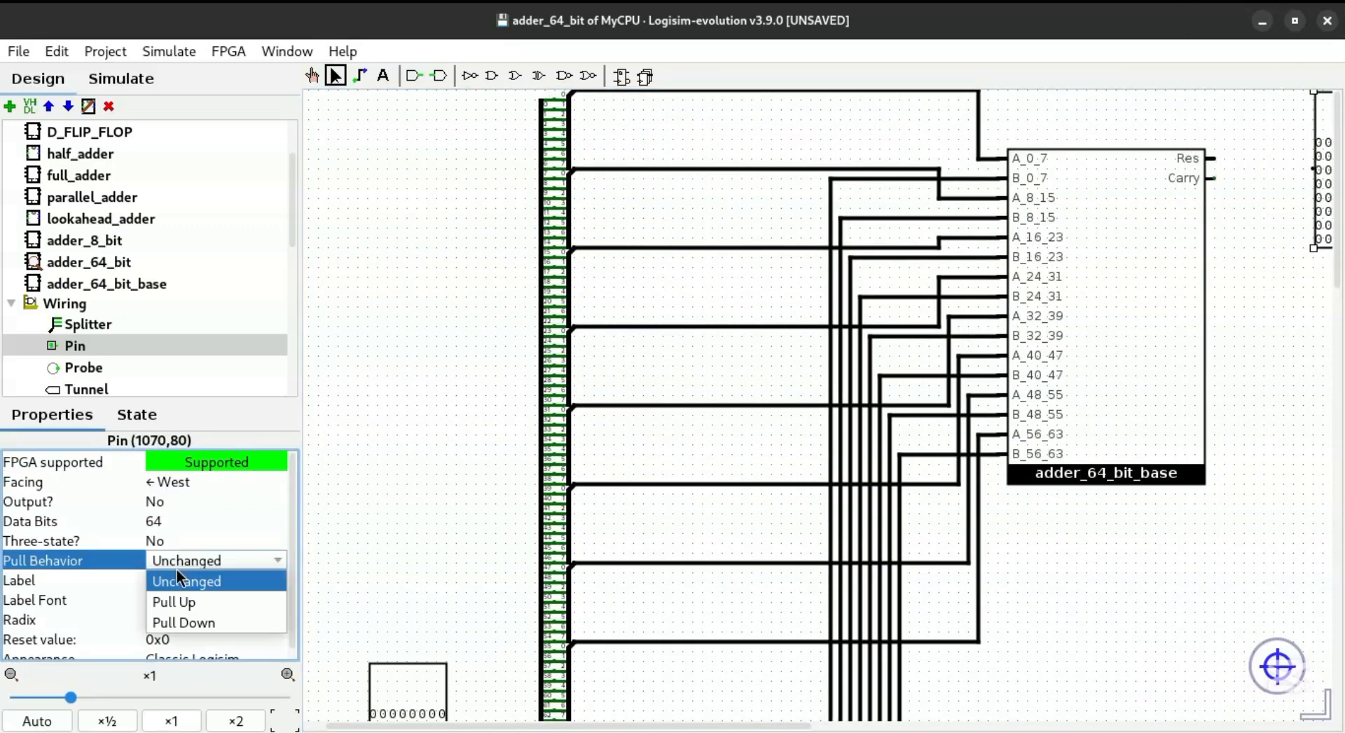
left_click(170, 499)
left_click(171, 521)
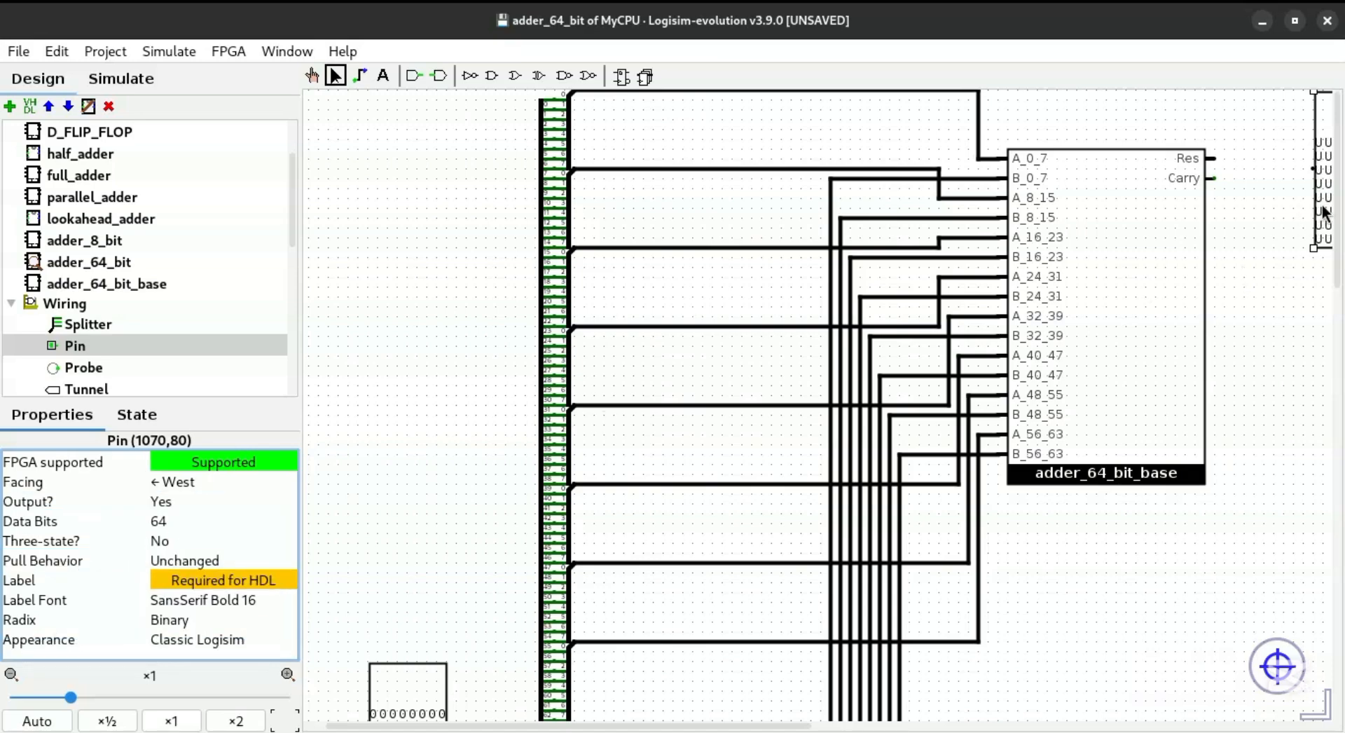
left_click_drag(1324, 212, 1263, 169)
Add a 1-bit, west-facing output pin and attach it to the Carry output of adder_64_bit_base
left_click(75, 345)
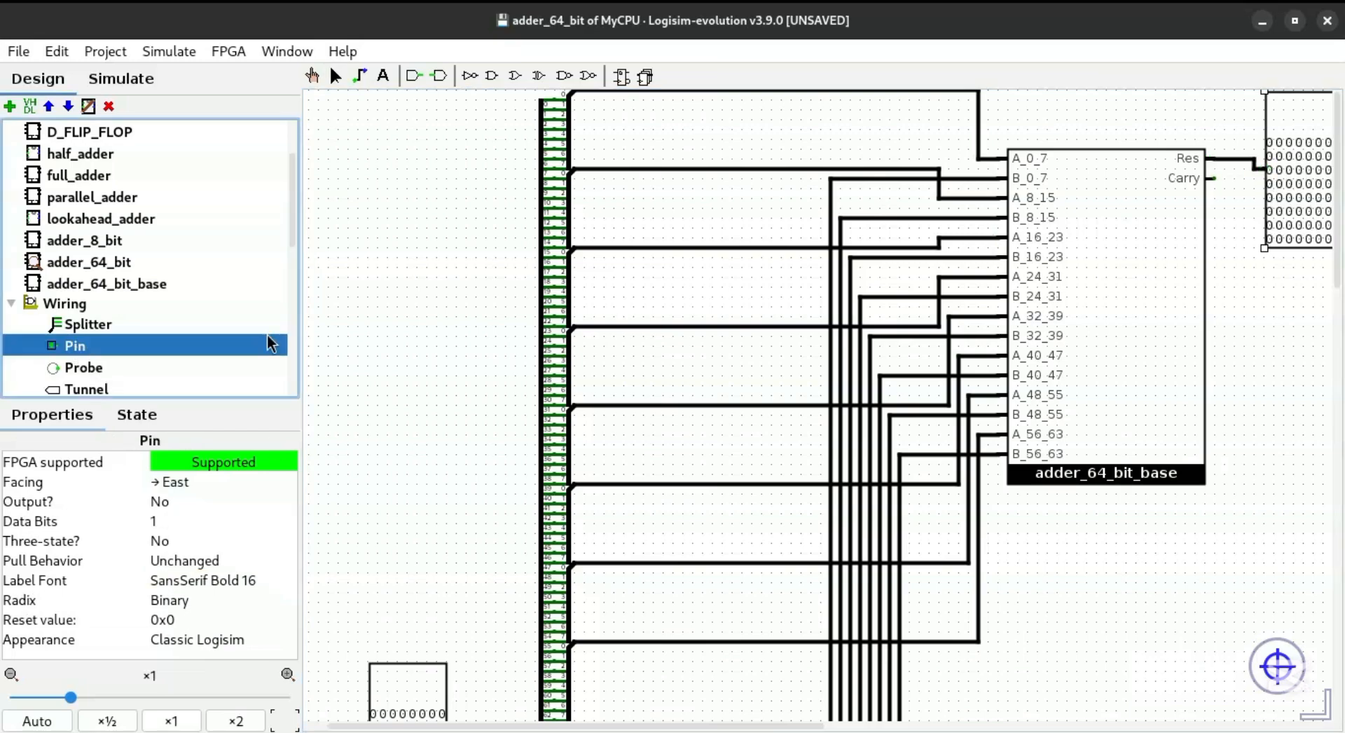
left_click(1246, 186)
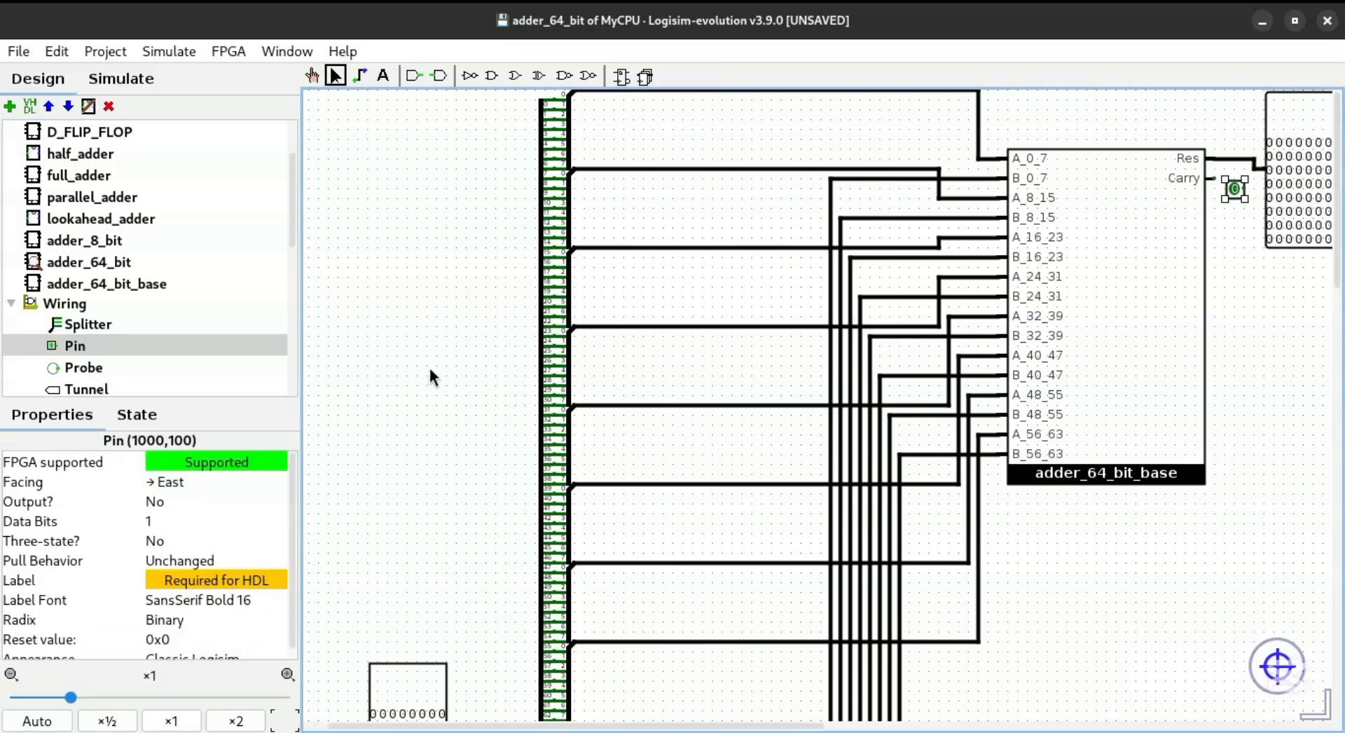
left_click(182, 483)
left_click(170, 563)
left_click(168, 561)
left_click(154, 506)
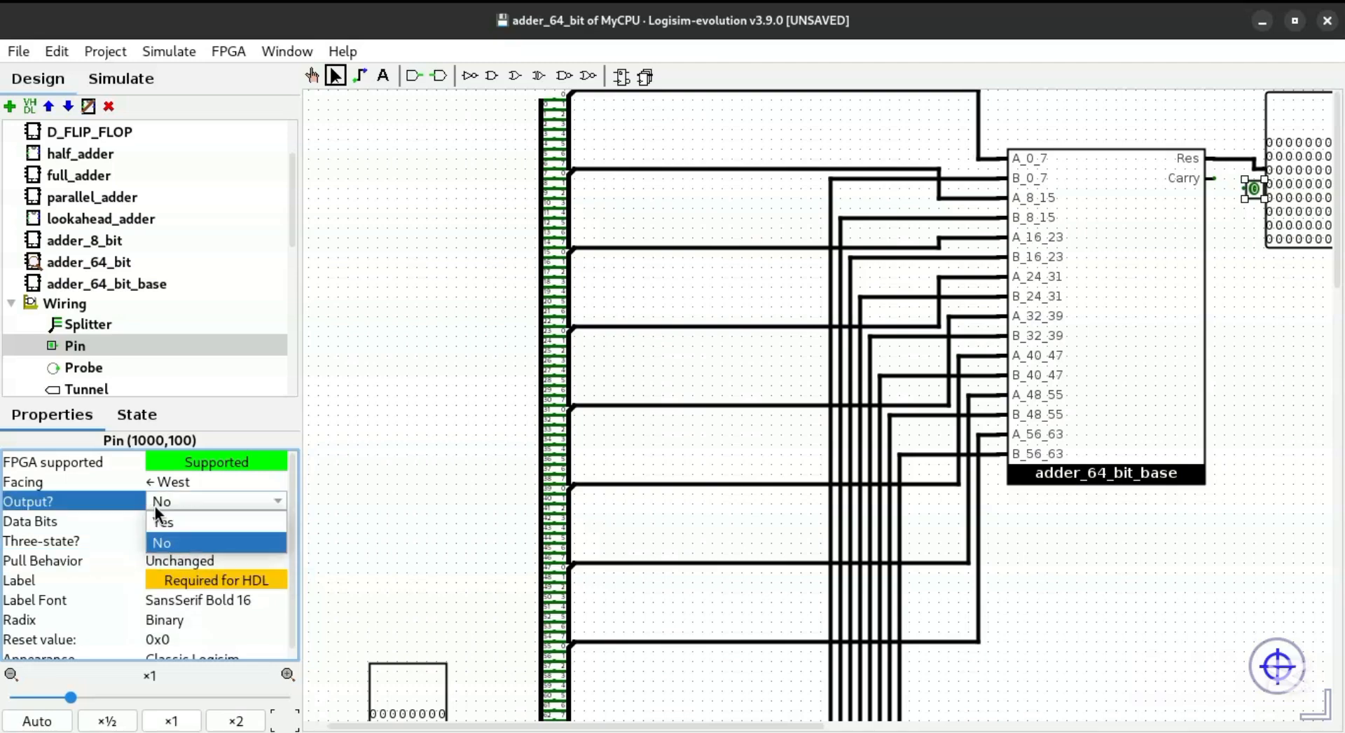
left_click(170, 522)
left_click_drag(1259, 191, 1230, 182)
Label the 1-bit output pin "carry" and the 64-bit output pin "sum"
double_click(1230, 182)
type("car")
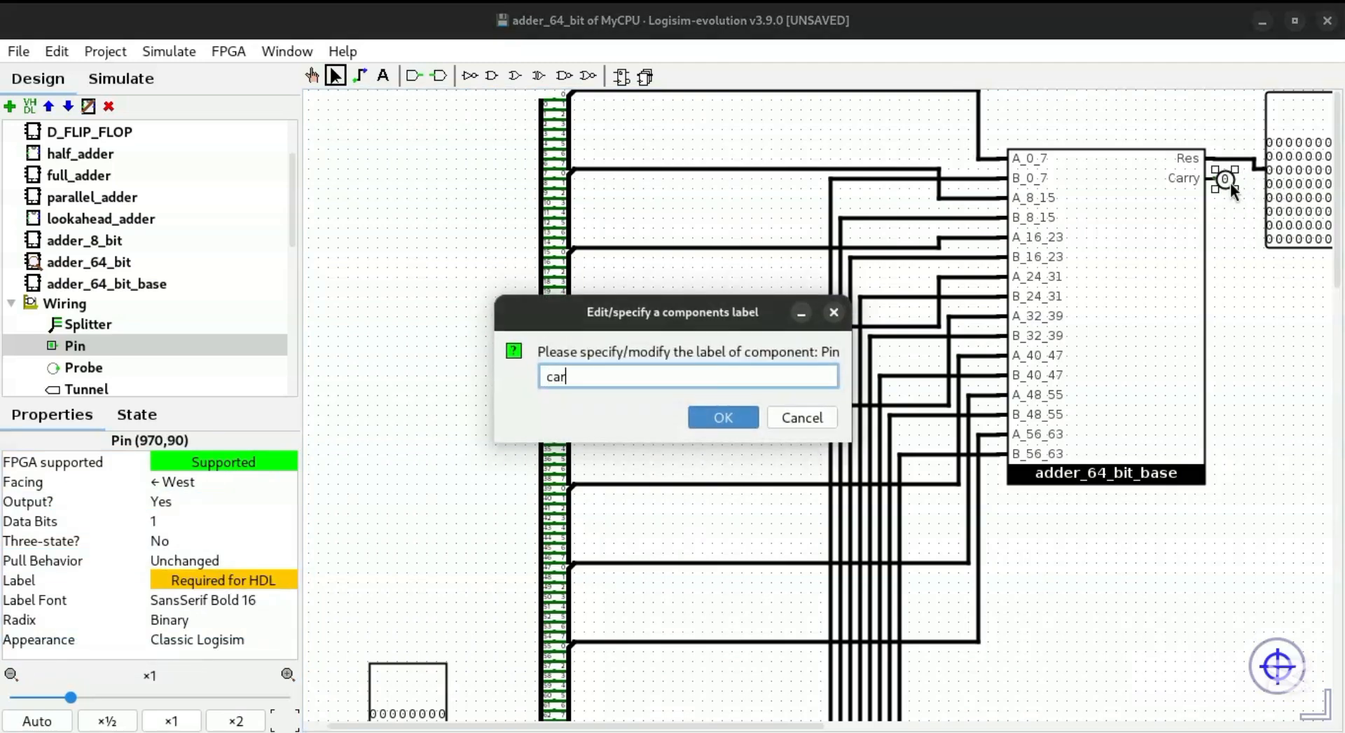
type("ry")
key("Return")
left_click(1297, 220)
double_click(1297, 220)
type("sum")
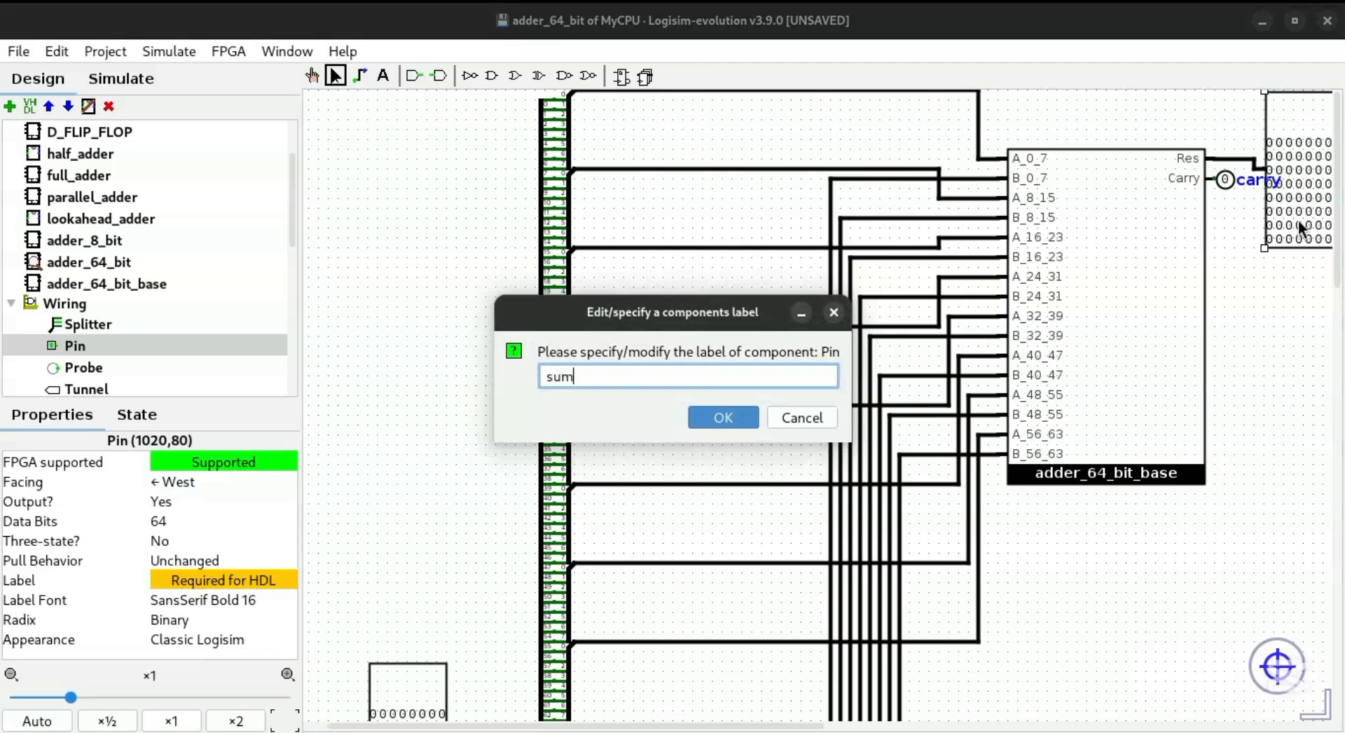
key("Return")
Label the upper 64-bit input pin "A" and the lower one "B"
left_click(414, 687)
double_click(414, 688)
type("A")
key("Return")
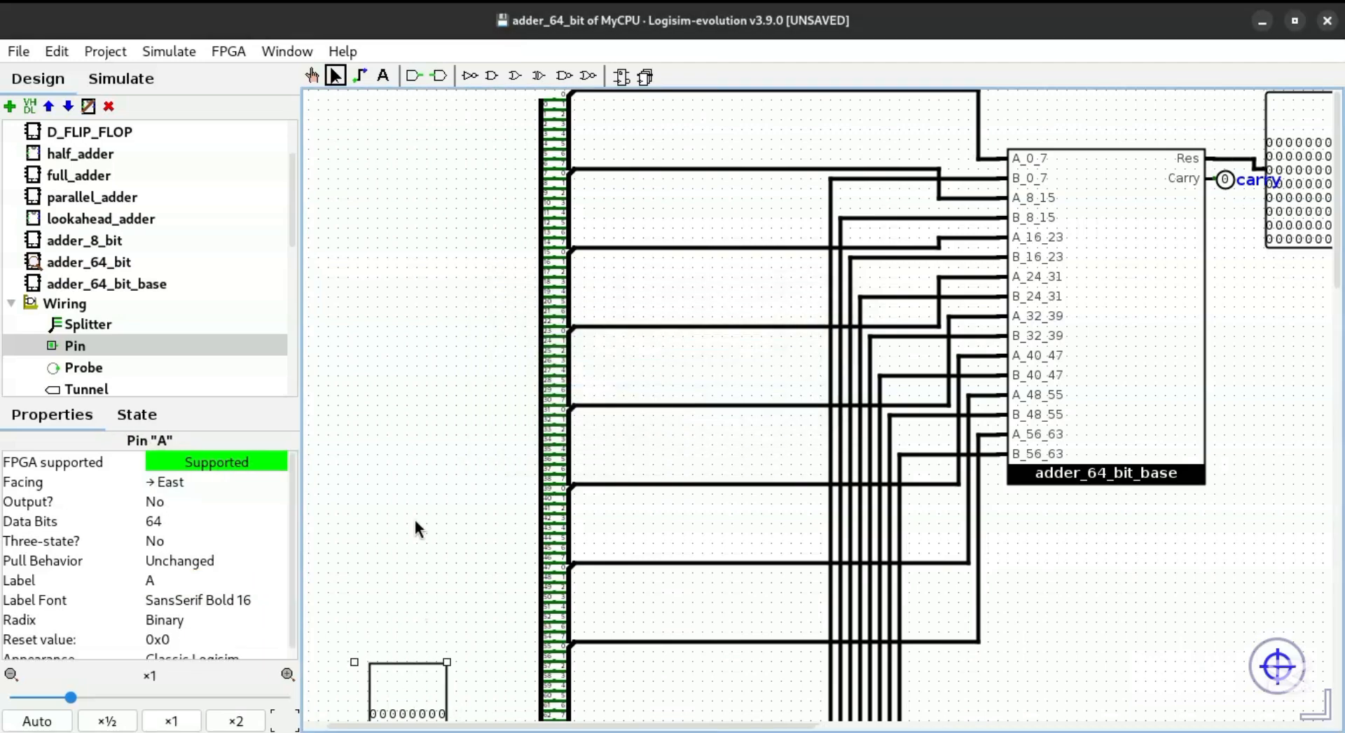
scroll(410, 514, "down", 5)
scroll(428, 532, "down", 5)
double_click(430, 560)
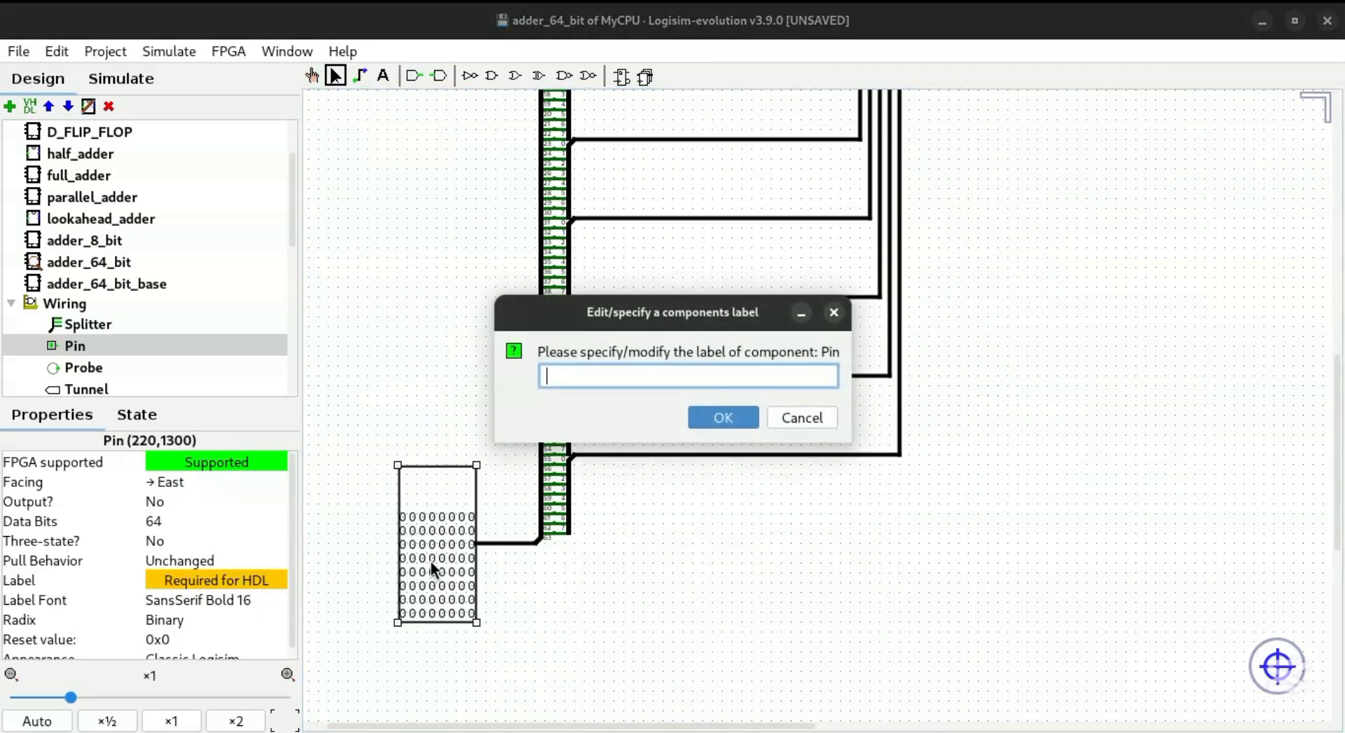
type("B")
key("Return")
Copy the 64-bit input pin A, discarding the spare duplicate, and open the main circuit
scroll(448, 231, "up", 5)
left_click(406, 306)
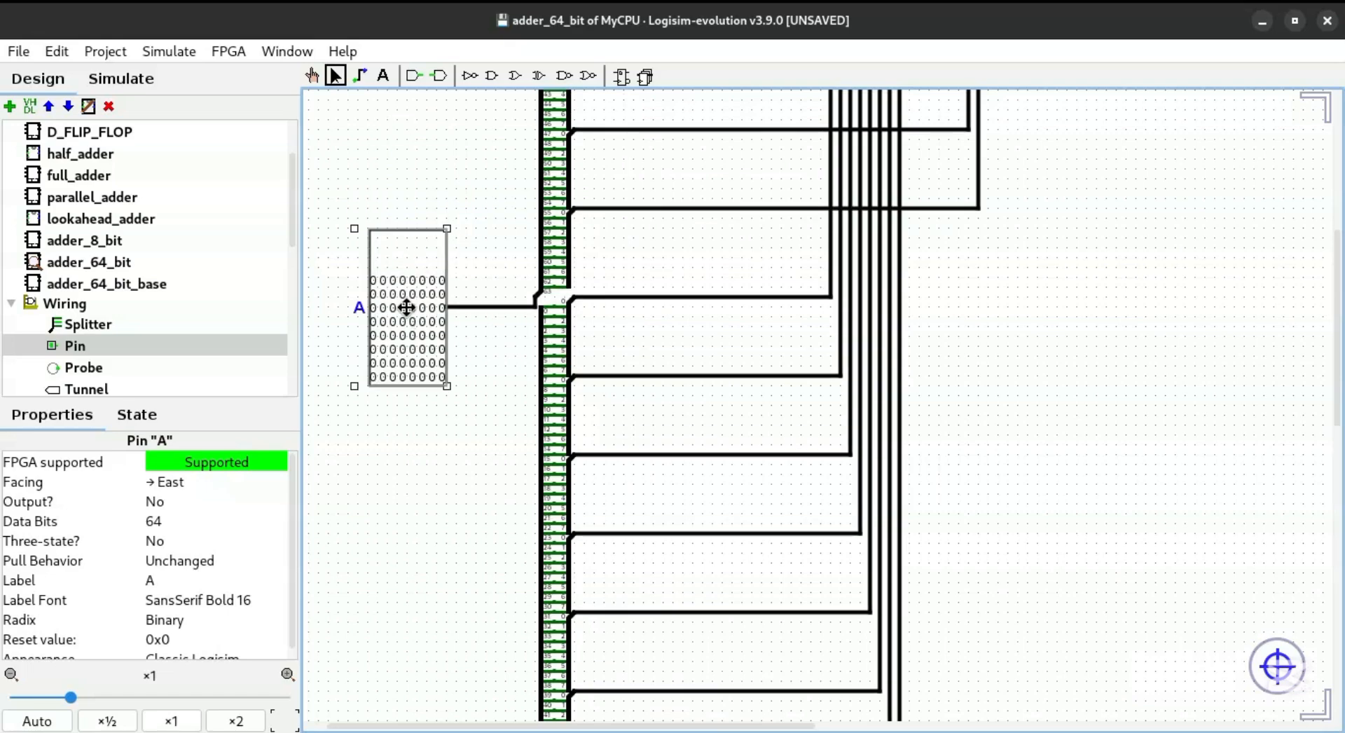
key("ctrl+d")
left_click_drag(426, 346, 395, 511)
key("Delete")
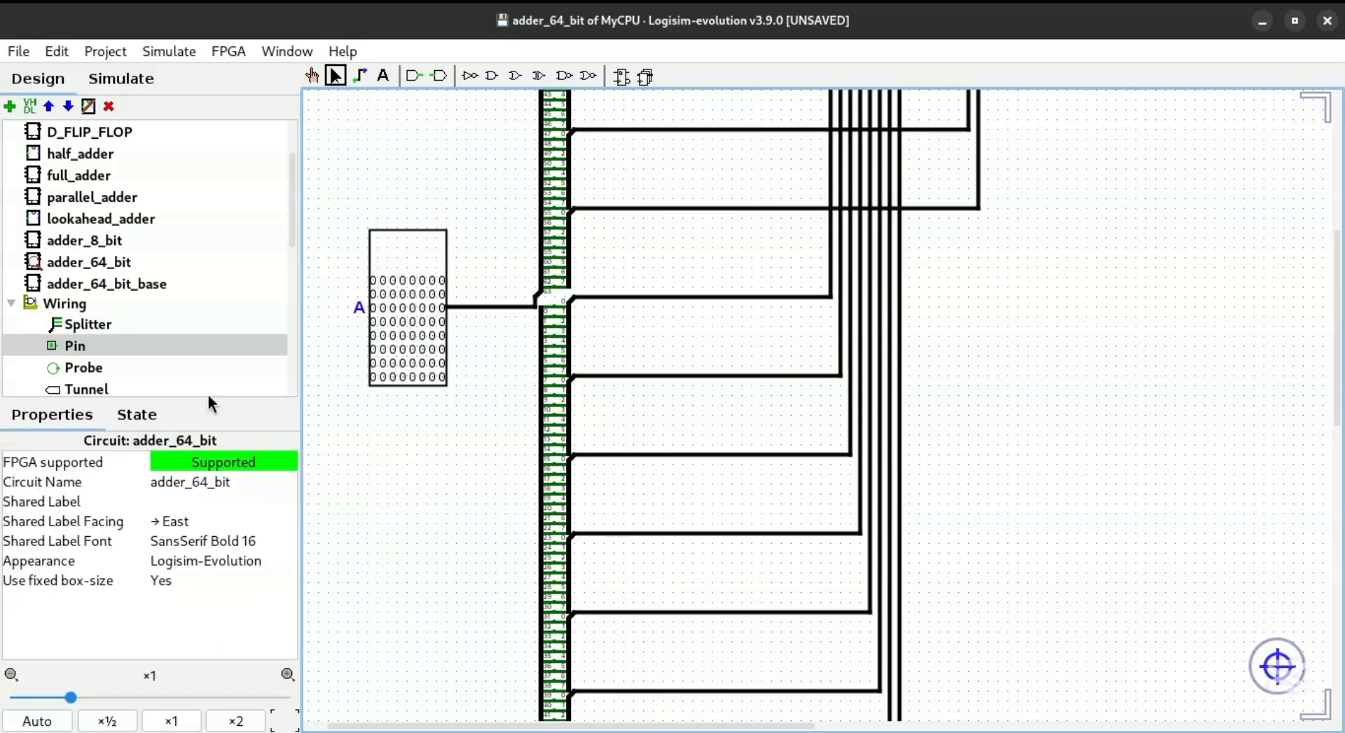
scroll(161, 280, "up", 3)
double_click(45, 151)
left_click(82, 367)
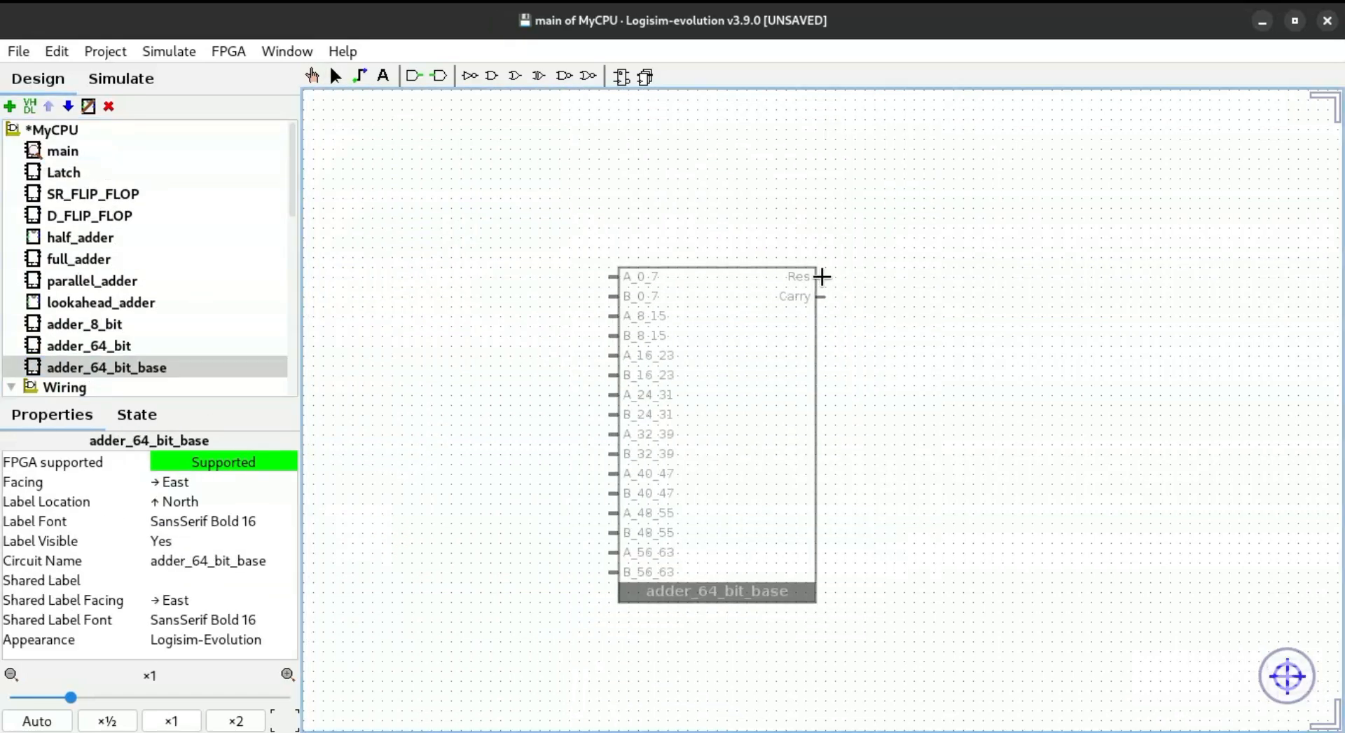
left_click(855, 226)
key("Delete")
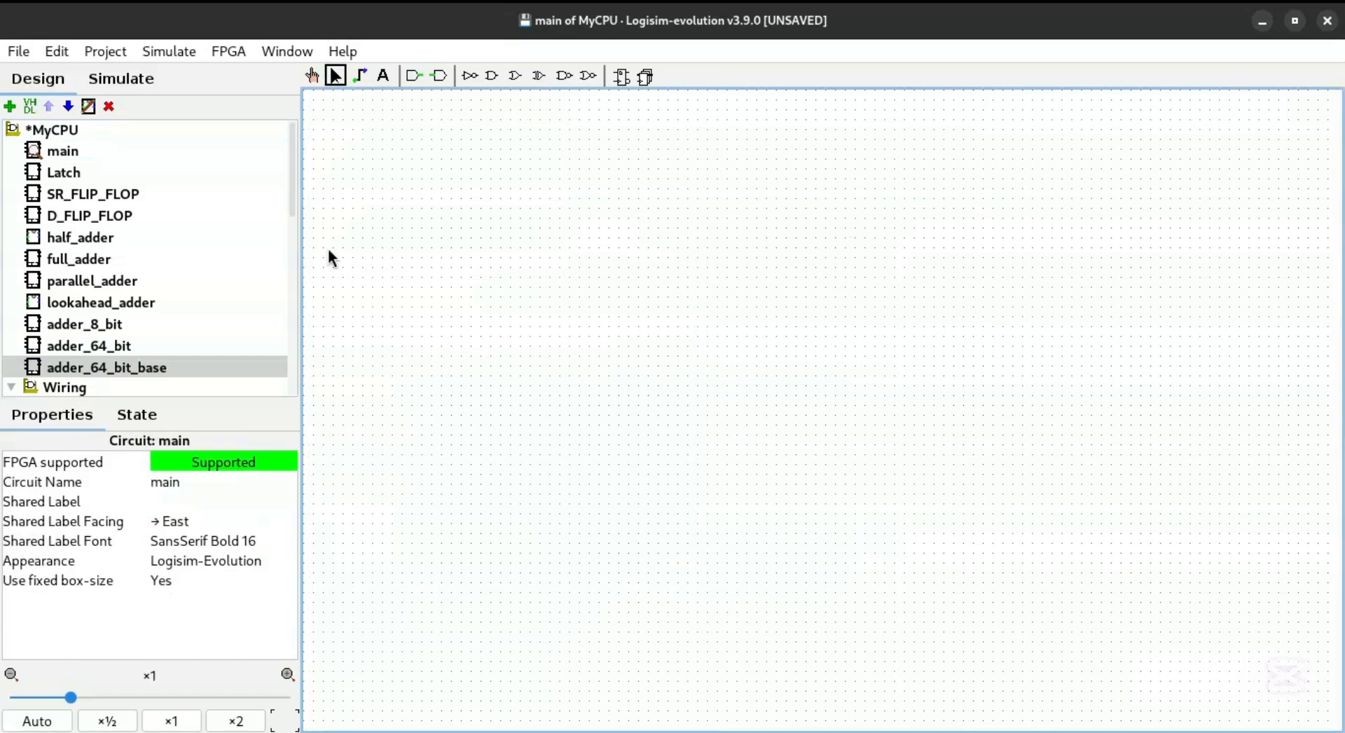
Place an adder_64_bit block in main and wire a pasted copy of pin A to its A input
left_click(78, 345)
left_click(884, 227)
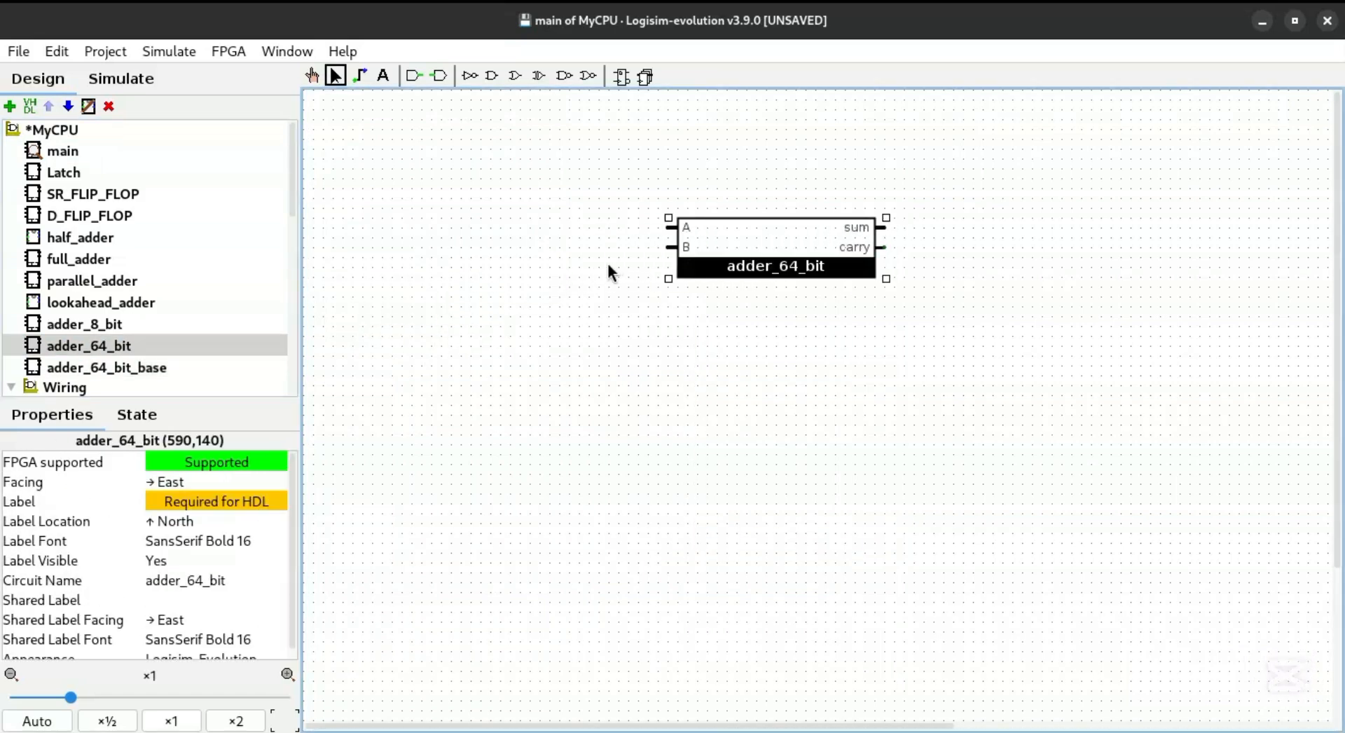
left_click(615, 293)
mouse_move(473, 669)
left_mouse_down()
mouse_move(498, 264)
mouse_move(553, 221)
mouse_move(671, 228)
left_mouse_up()
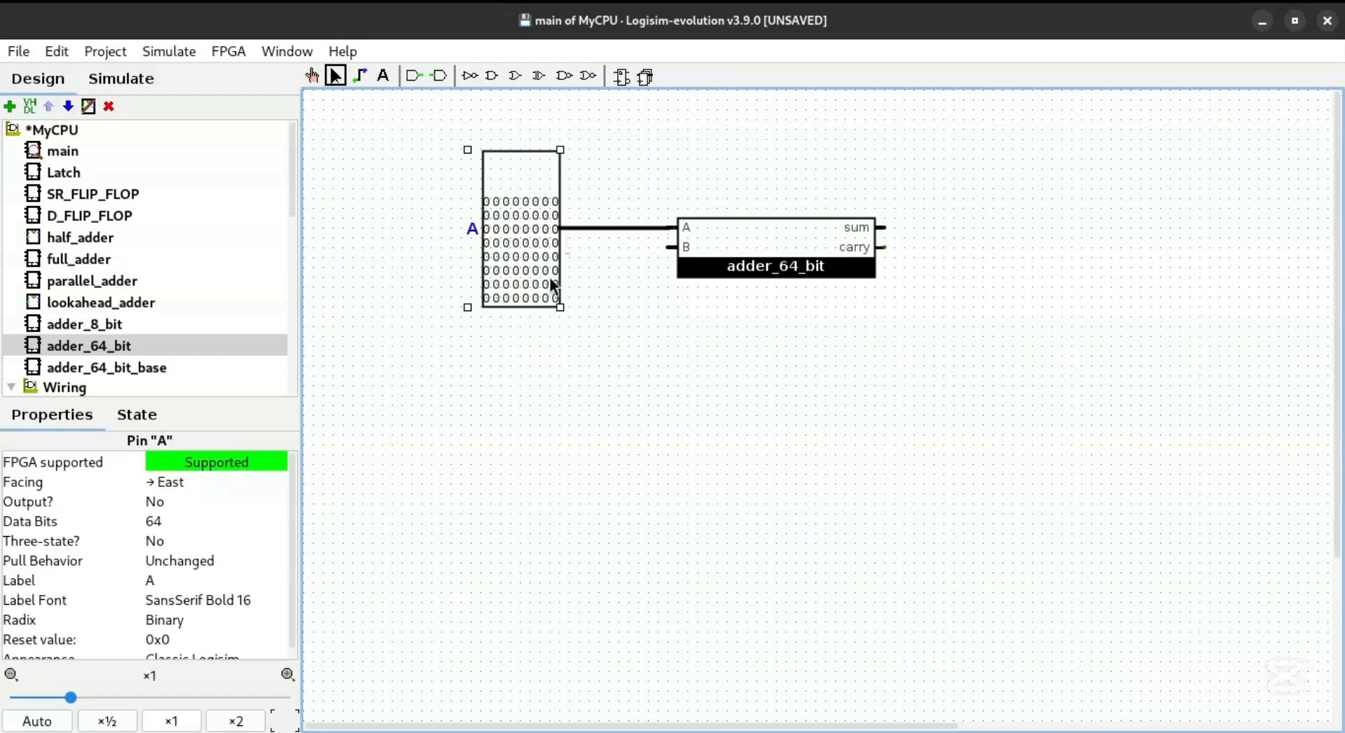
Paste another 64-bit input pin directly below pin A and wire it to the adder's B input
key("ctrl+v")
left_click_drag(463, 699, 535, 341)
left_click_drag(560, 385, 671, 246)
Paste a third 64-bit pin below the adder_64_bit block and wire the sum output to it
key("ctrl+v")
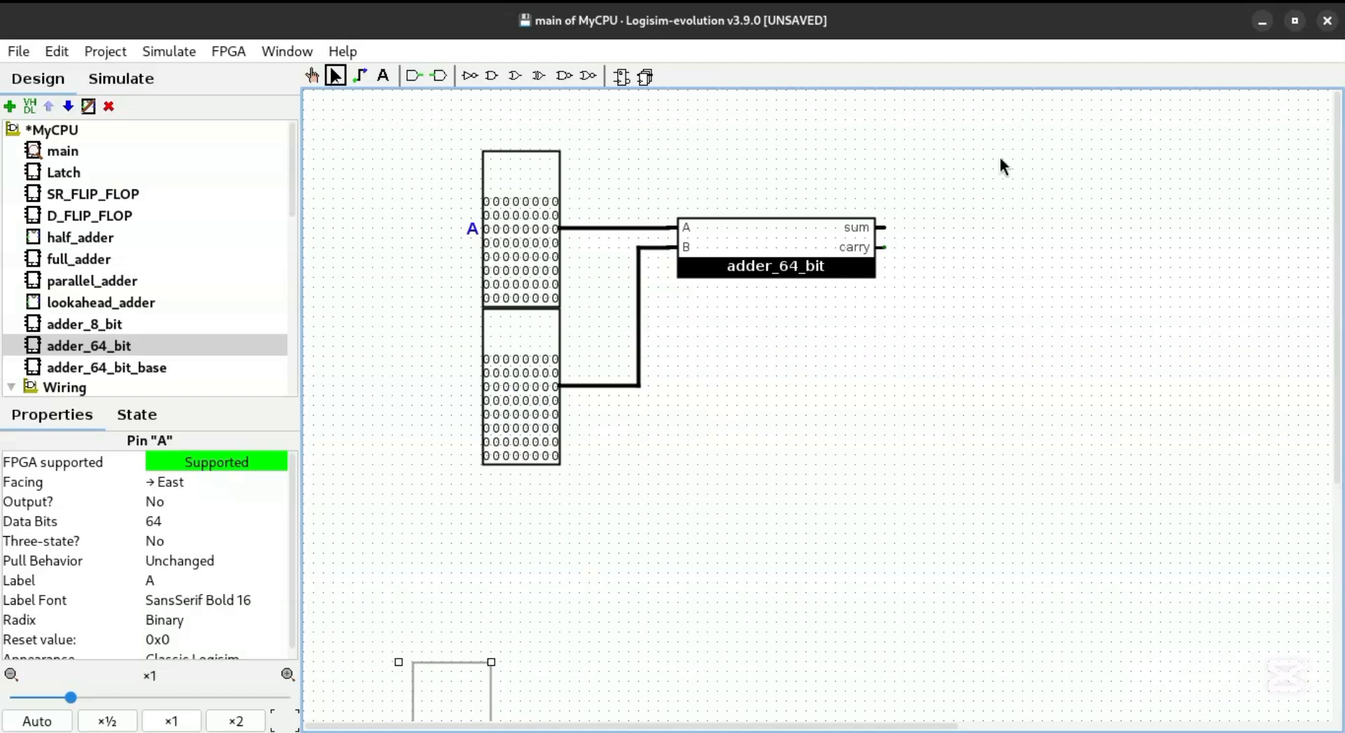
left_click_drag(442, 693, 974, 162)
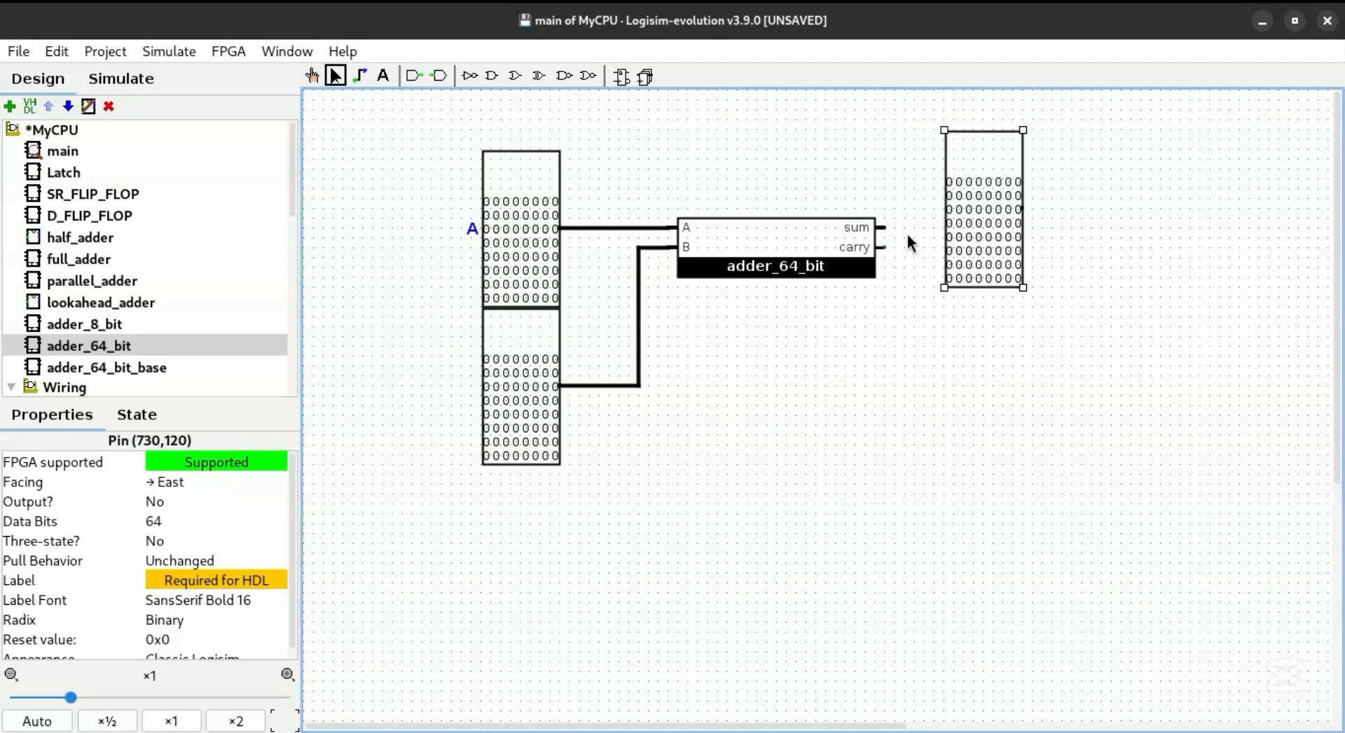
left_click_drag(966, 239, 827, 416)
left_click_drag(884, 228, 980, 382)
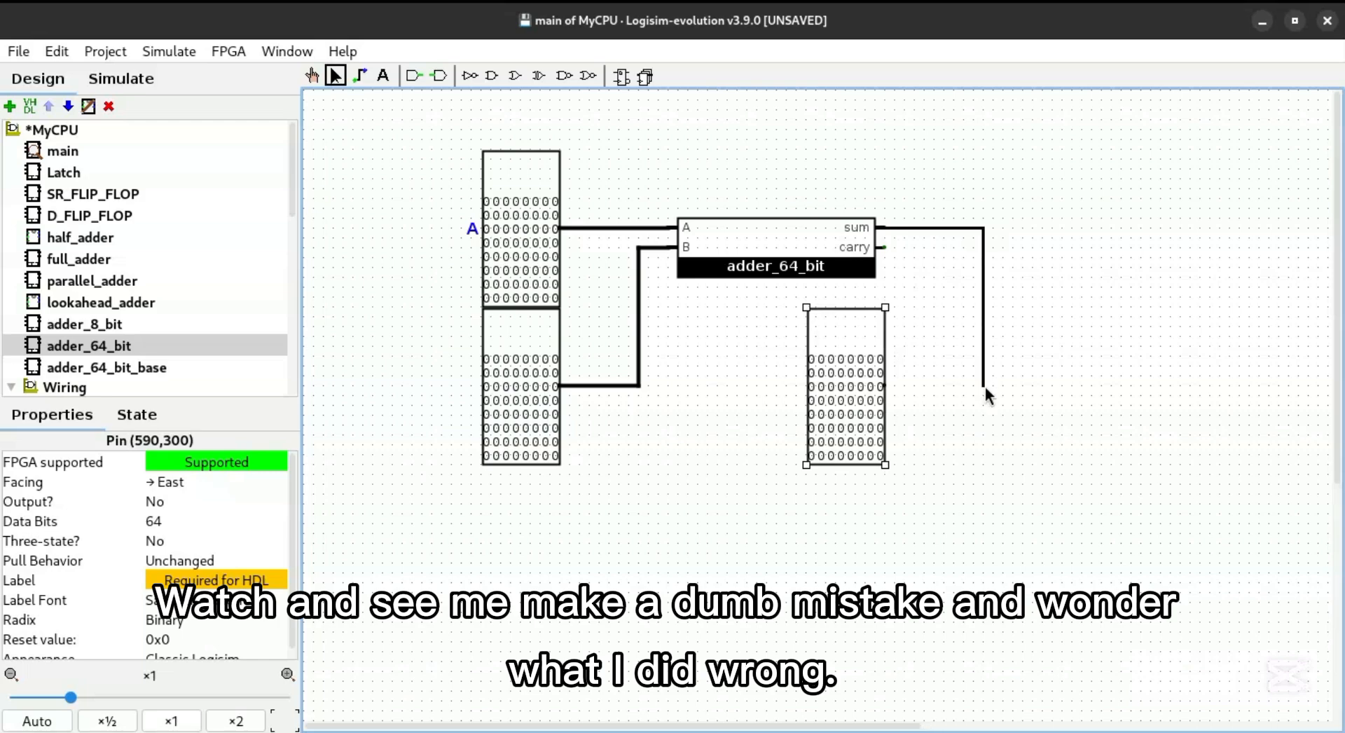
left_click_drag(882, 395, 885, 385)
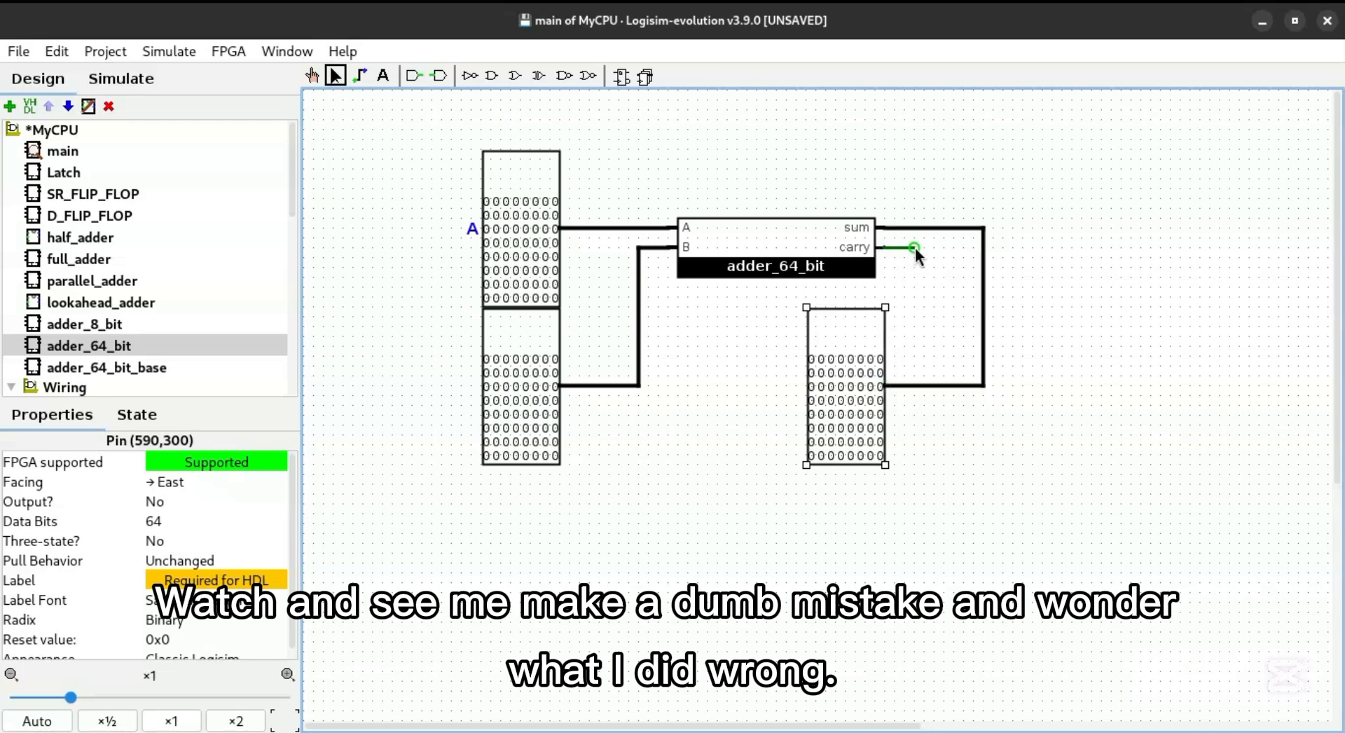
Set the lowest bit of input A to 1 and inspect the sum pin inside the adder_64_bit instance
left_click(556, 302)
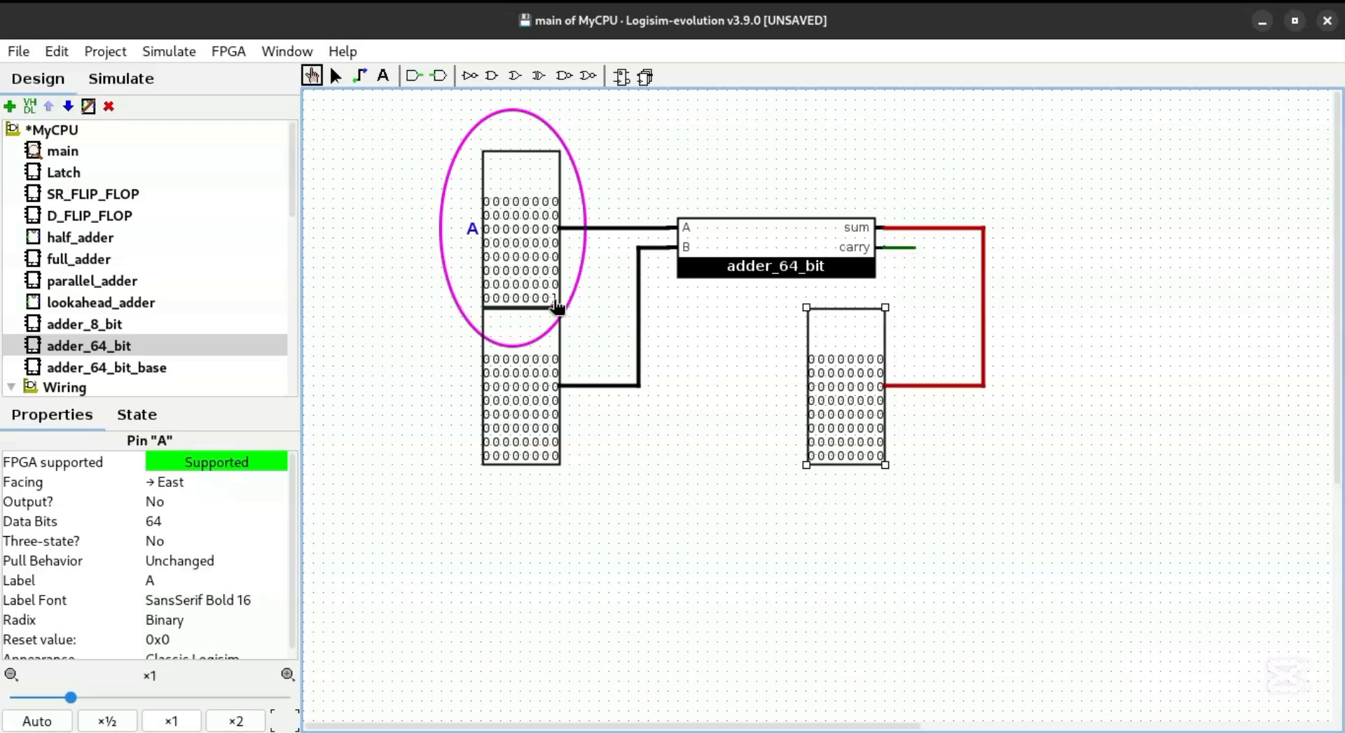
left_click(776, 257)
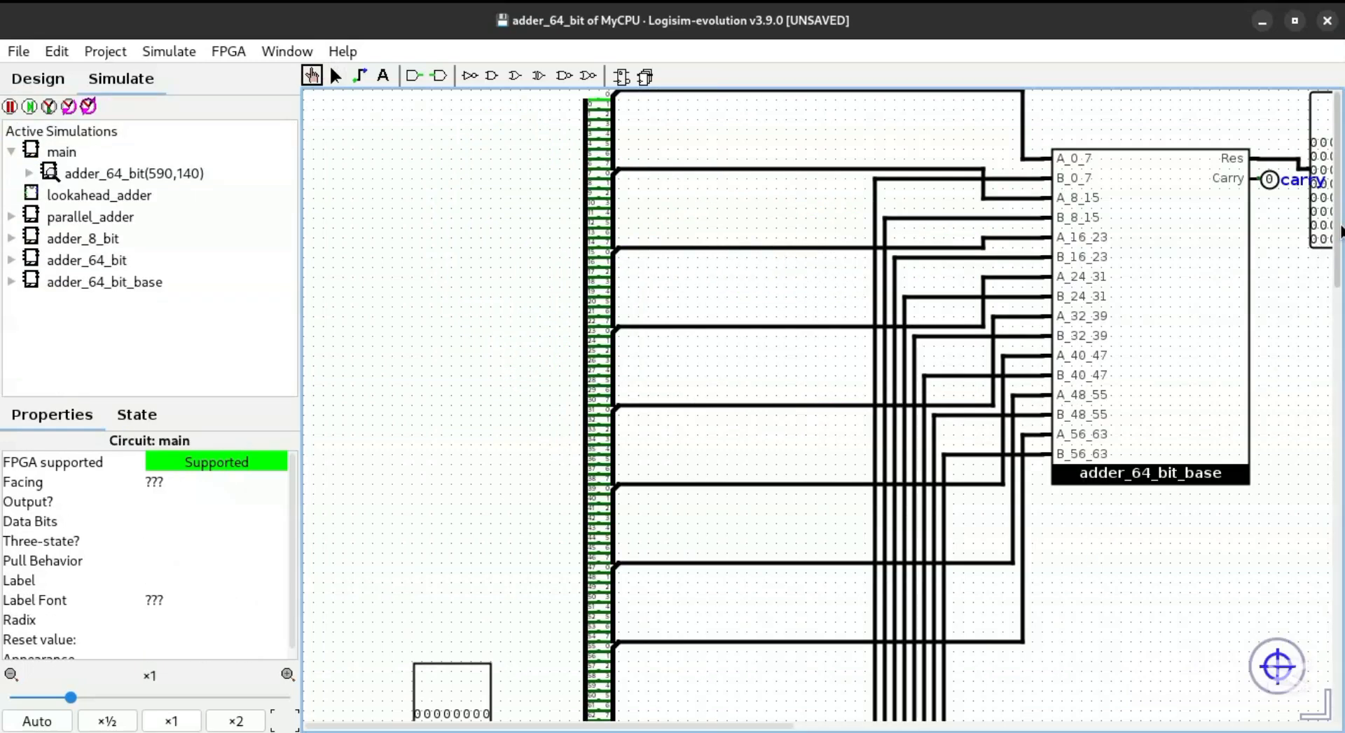
left_click_drag(1338, 232, 1324, 210)
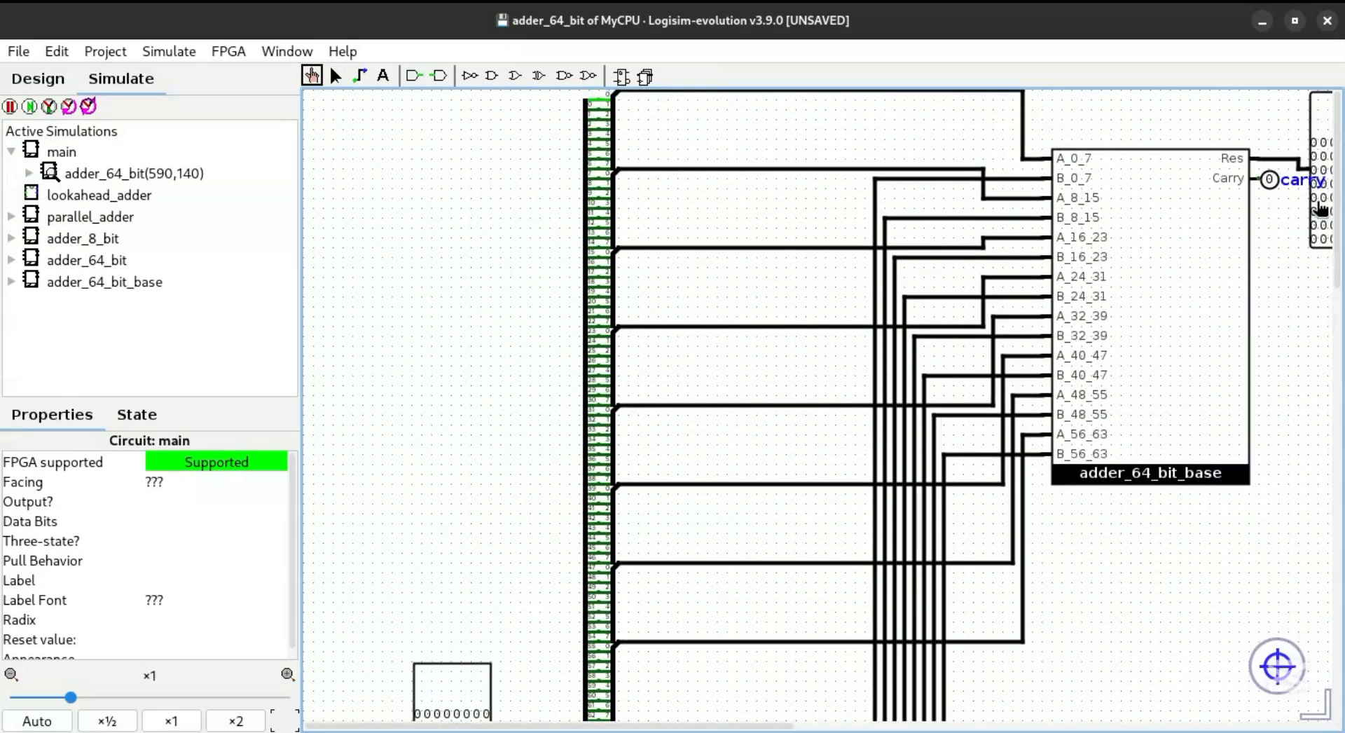
left_click_drag(677, 727, 793, 724)
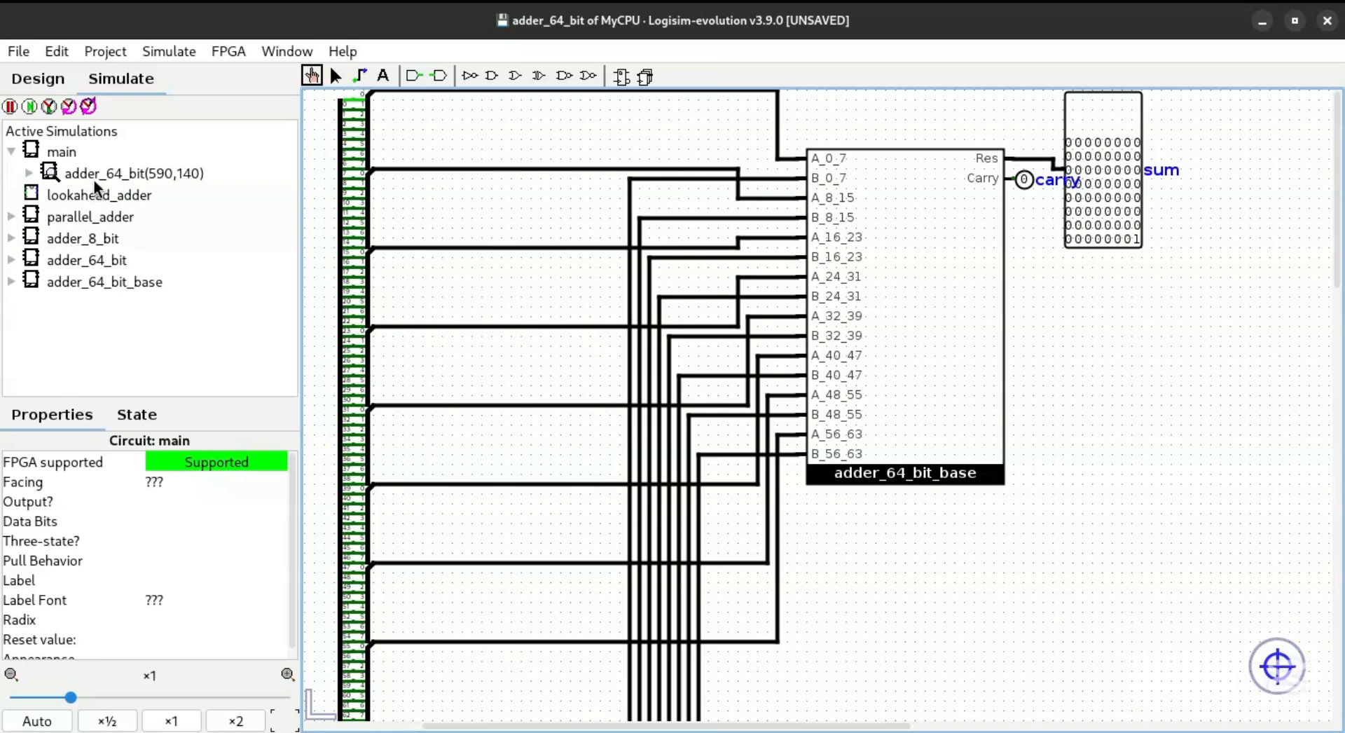
Go back to the main simulation and probe the value on the wire from the sum output
left_click(95, 181)
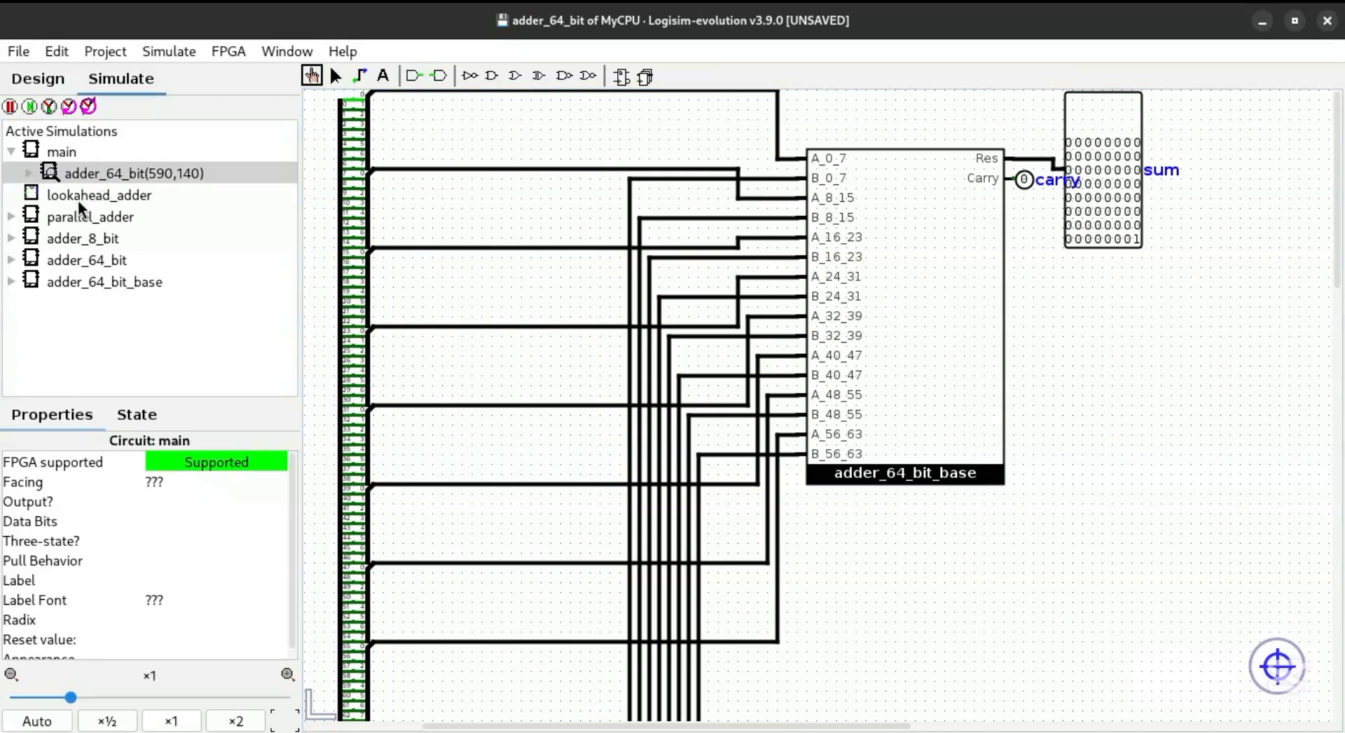
left_click(89, 264)
left_click(49, 173)
left_click(59, 153)
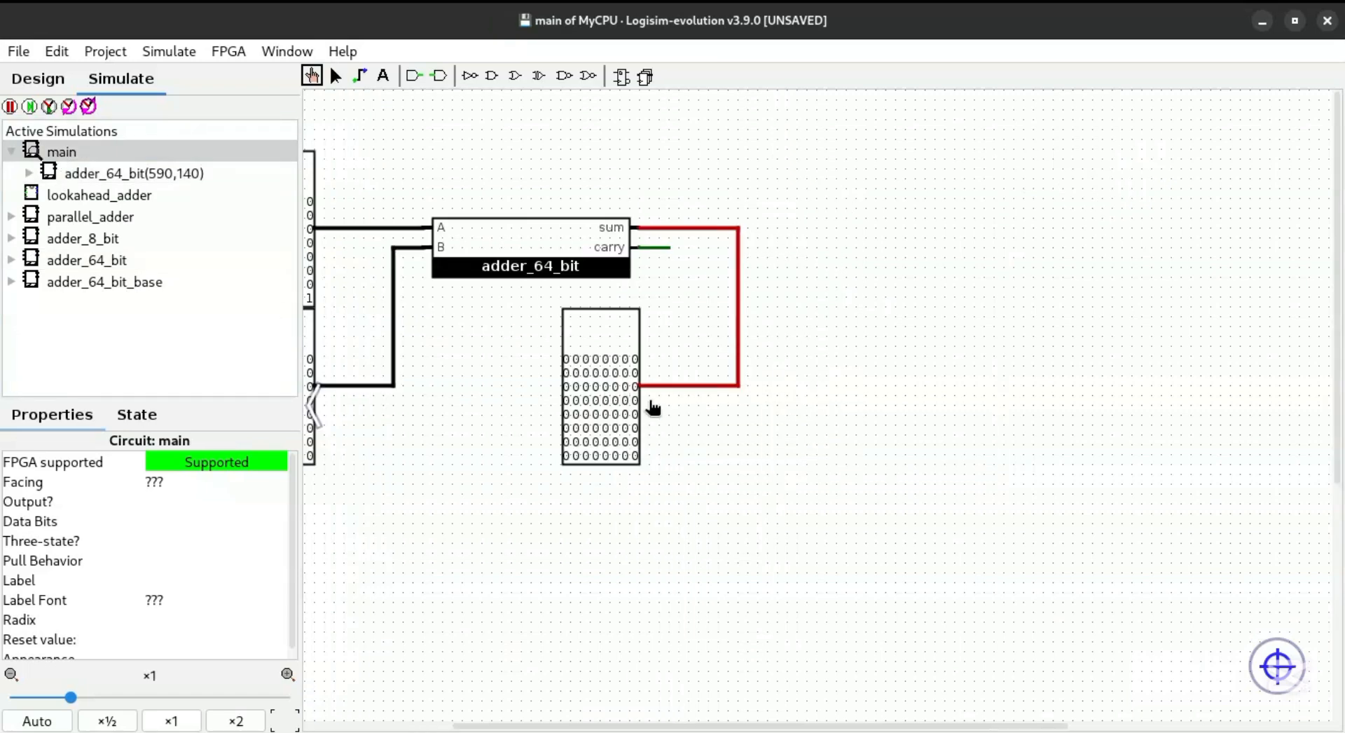
left_click(738, 384)
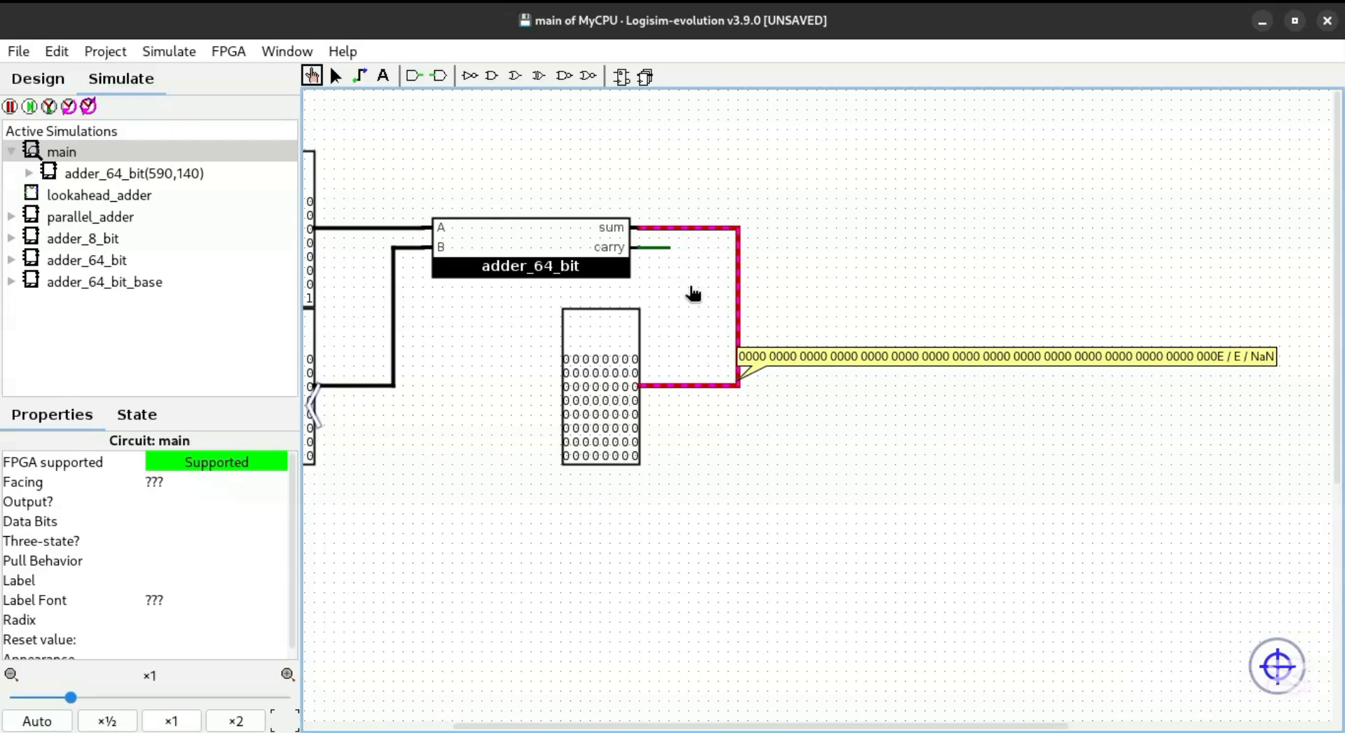
Check the sum pin inside the adder_64_bit instance again and return to main
left_click(530, 247)
left_click(532, 248)
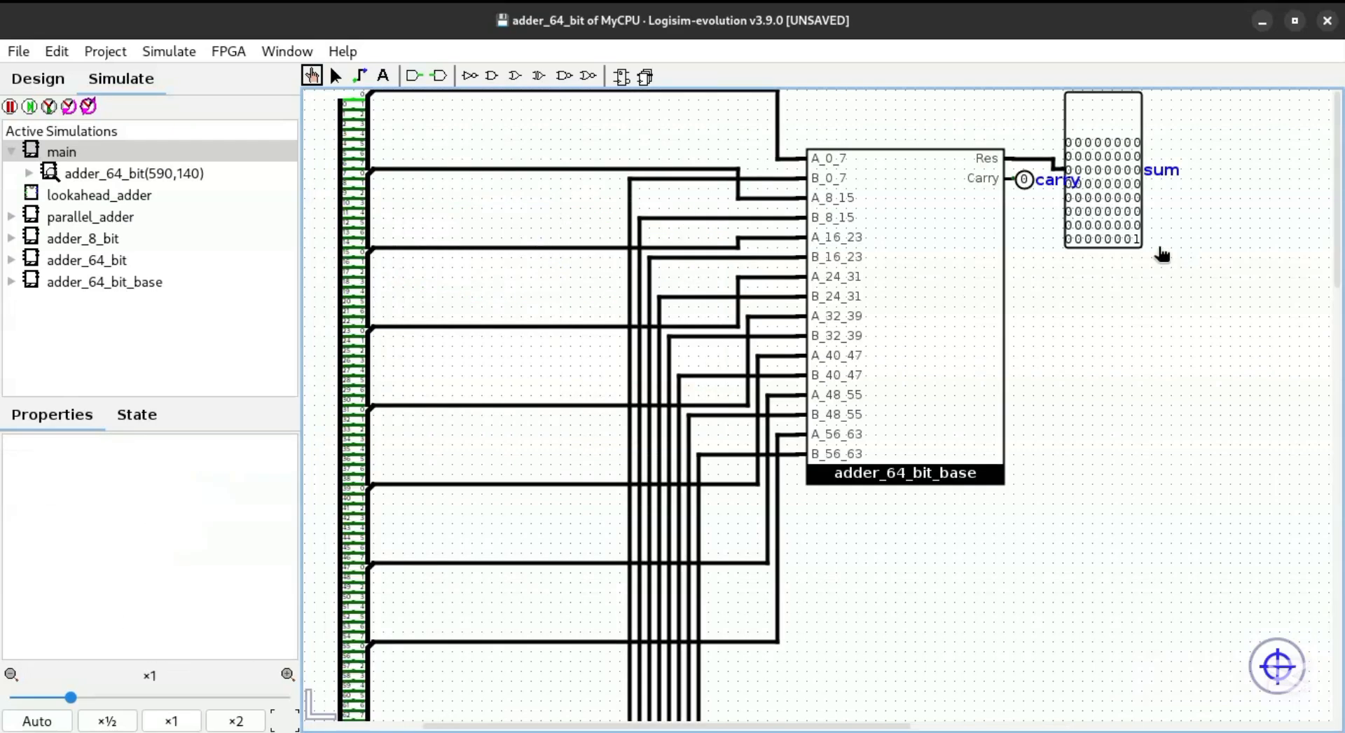
left_click(68, 153)
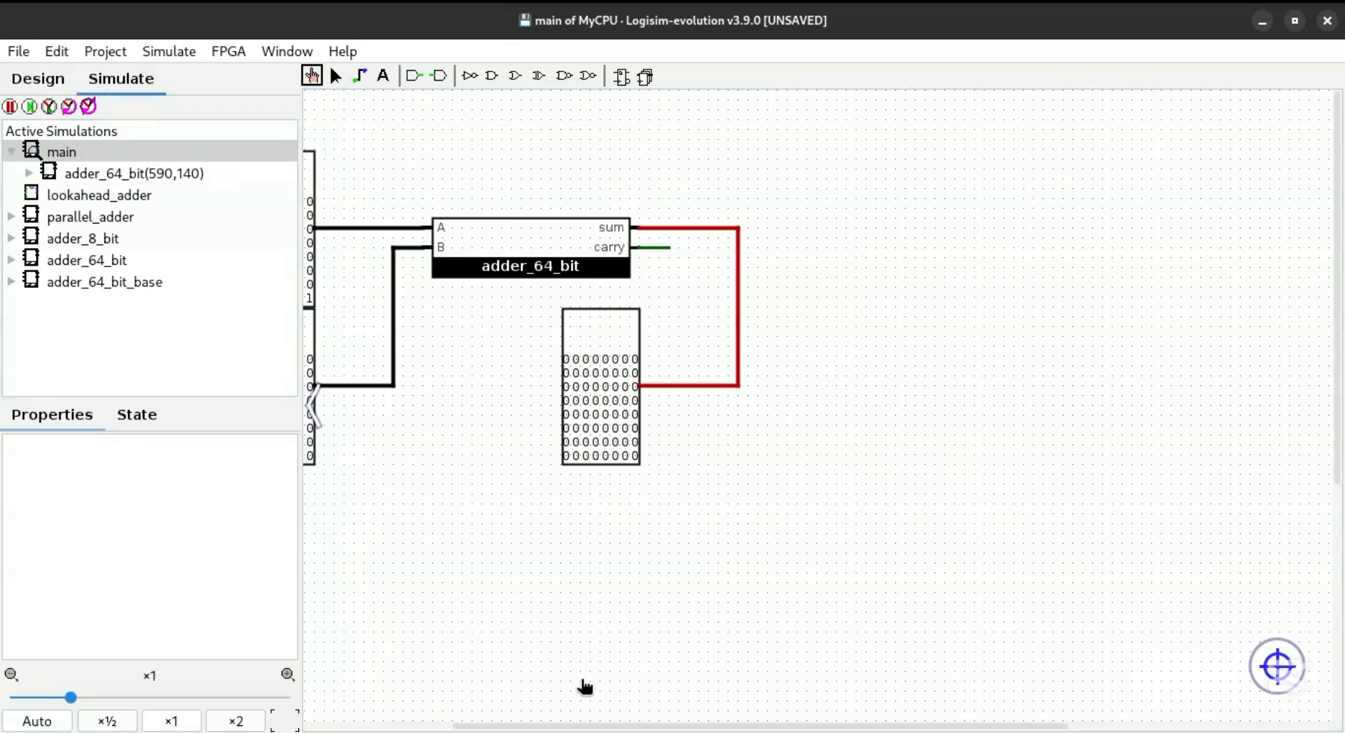
Set the lowest bit of the pin feeding input B to 1 and view the result inside adder_64_bit
left_click_drag(723, 724, 613, 727)
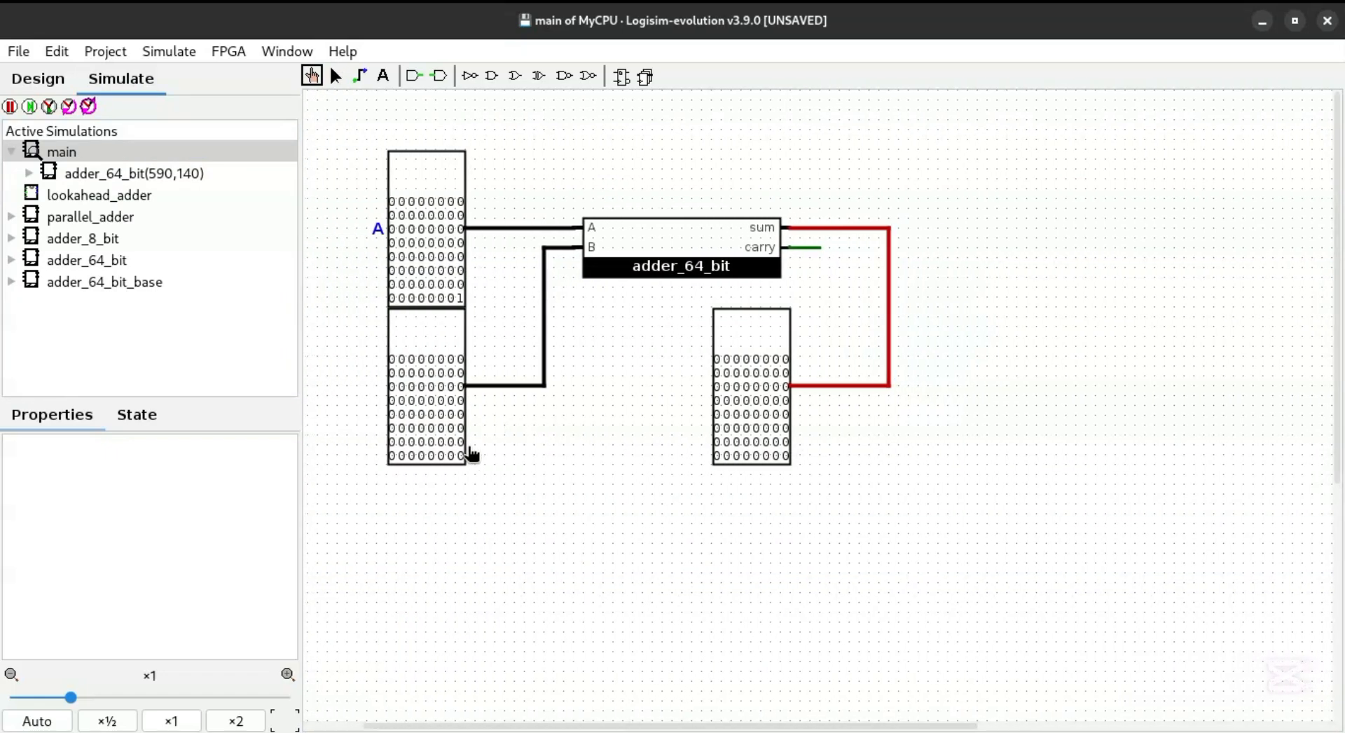
left_click(465, 457)
left_click(683, 249)
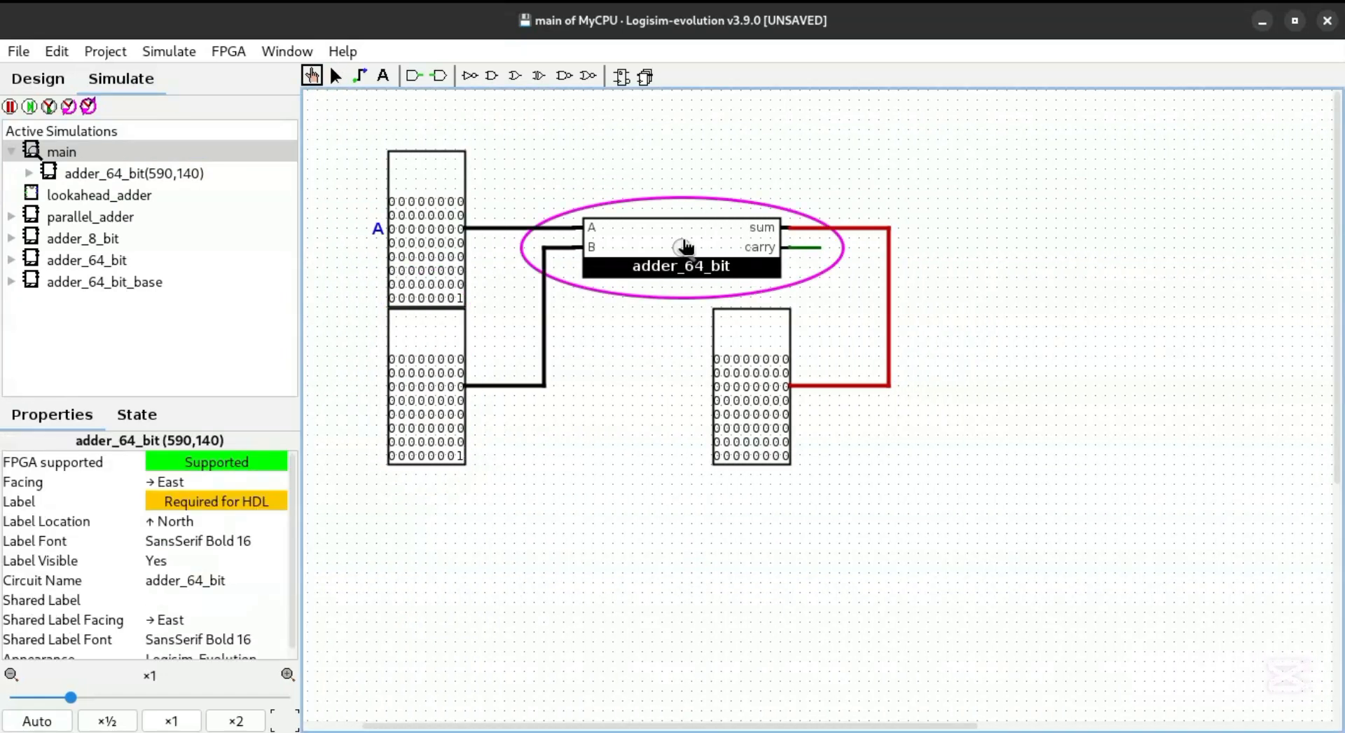
left_click(683, 249)
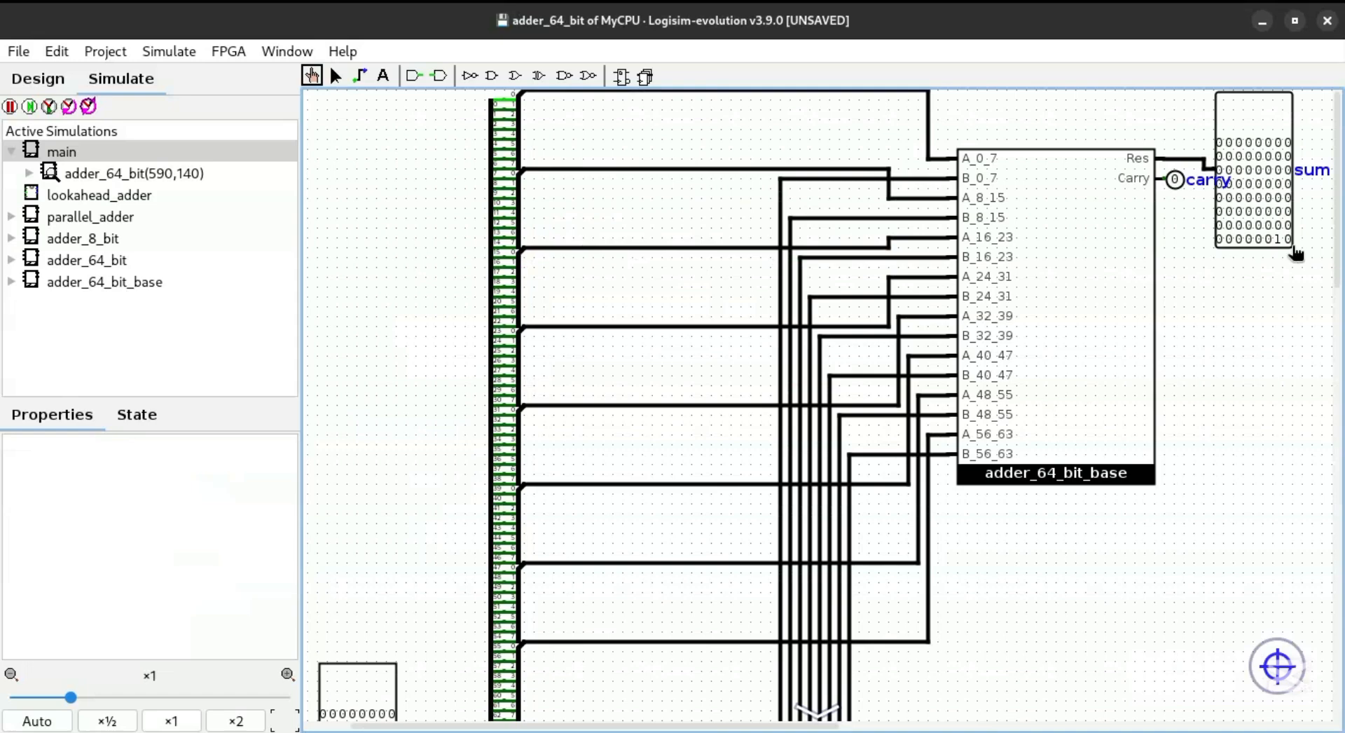
Return to the design view and examine the adder_64_bit_base circuit and the adder_64_bit circuit for the fault
left_click(335, 76)
left_click(38, 78)
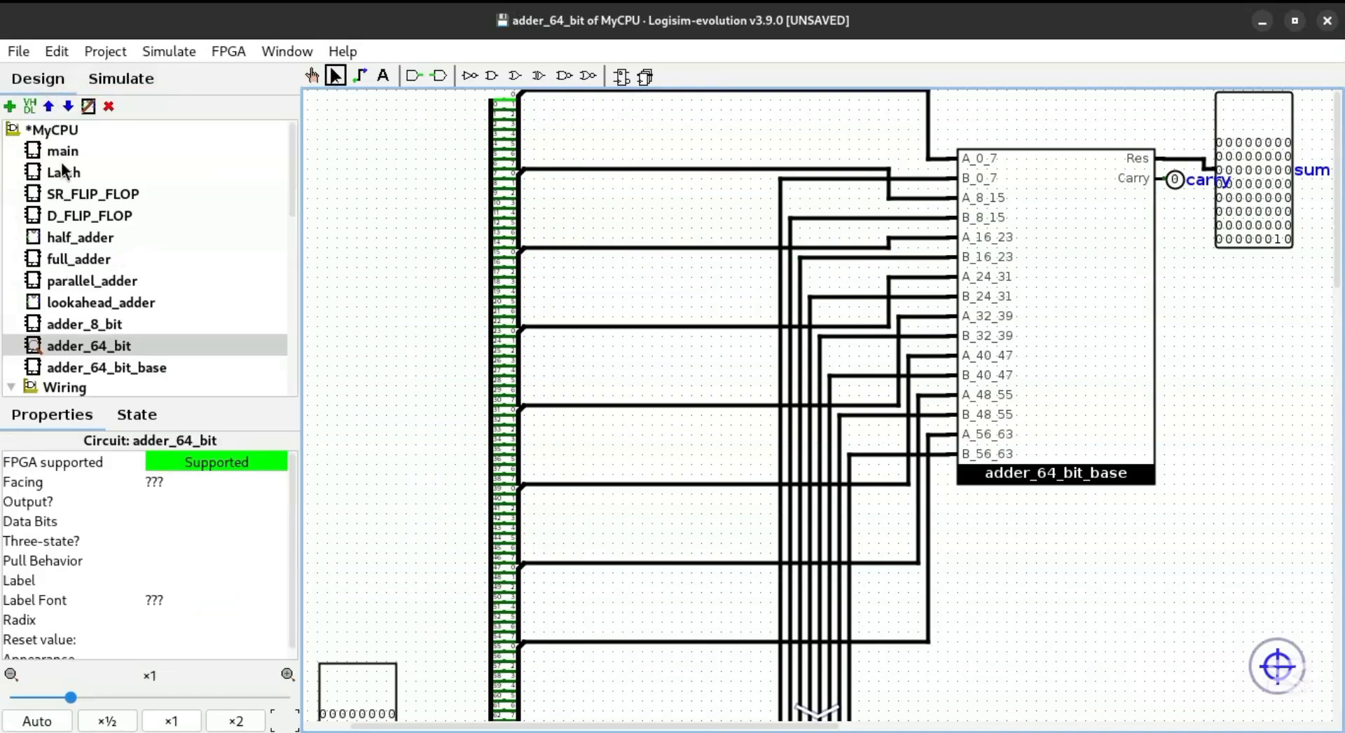
left_click(90, 343)
double_click(93, 367)
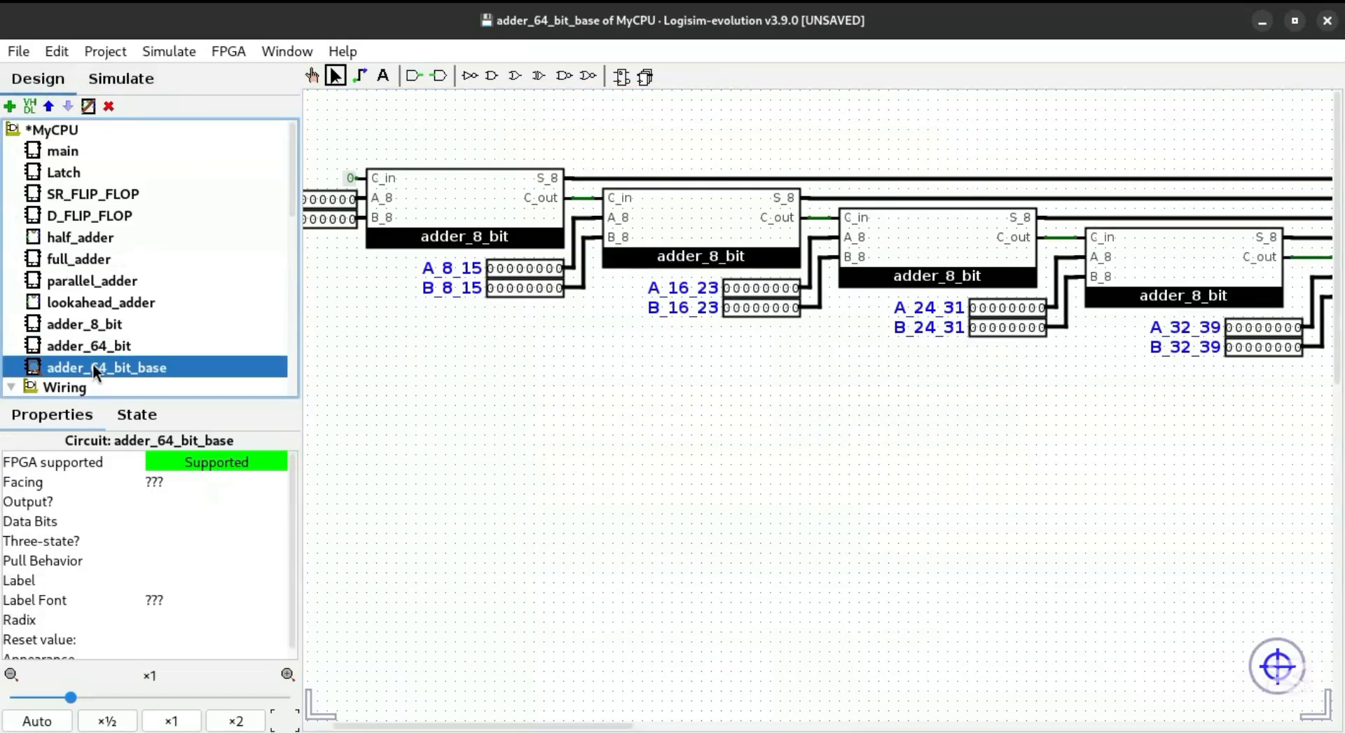
double_click(92, 350)
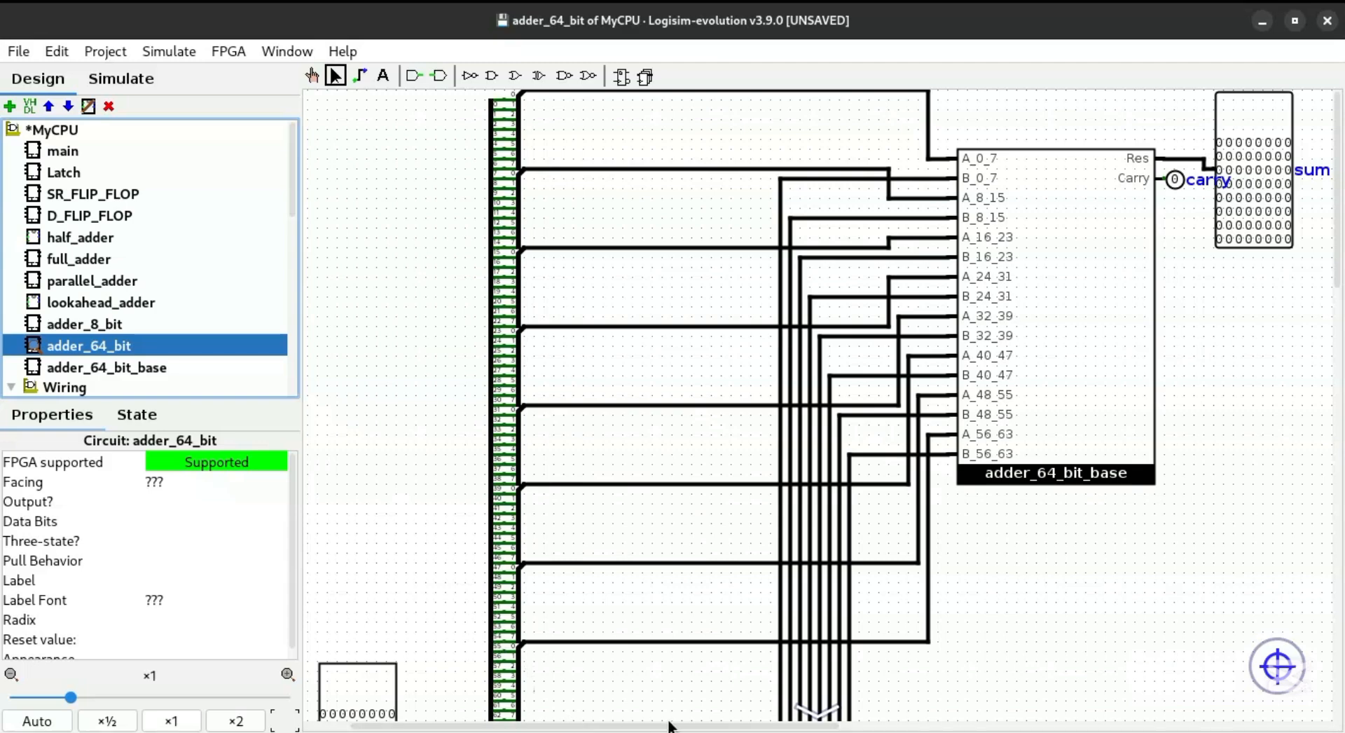
Move the sum output pin in adder_64_bit away from the adder block so it clears the carry label
left_click_drag(669, 726, 826, 726)
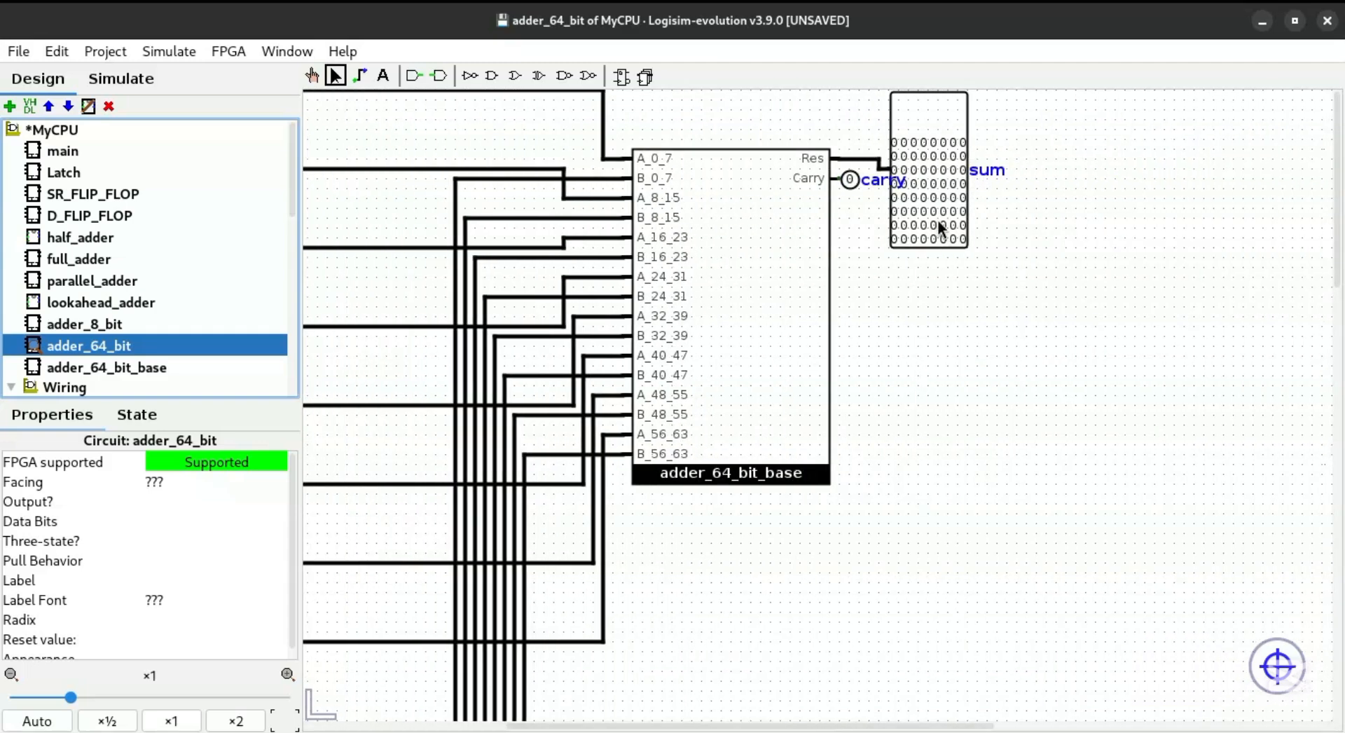
left_click_drag(939, 226, 973, 203)
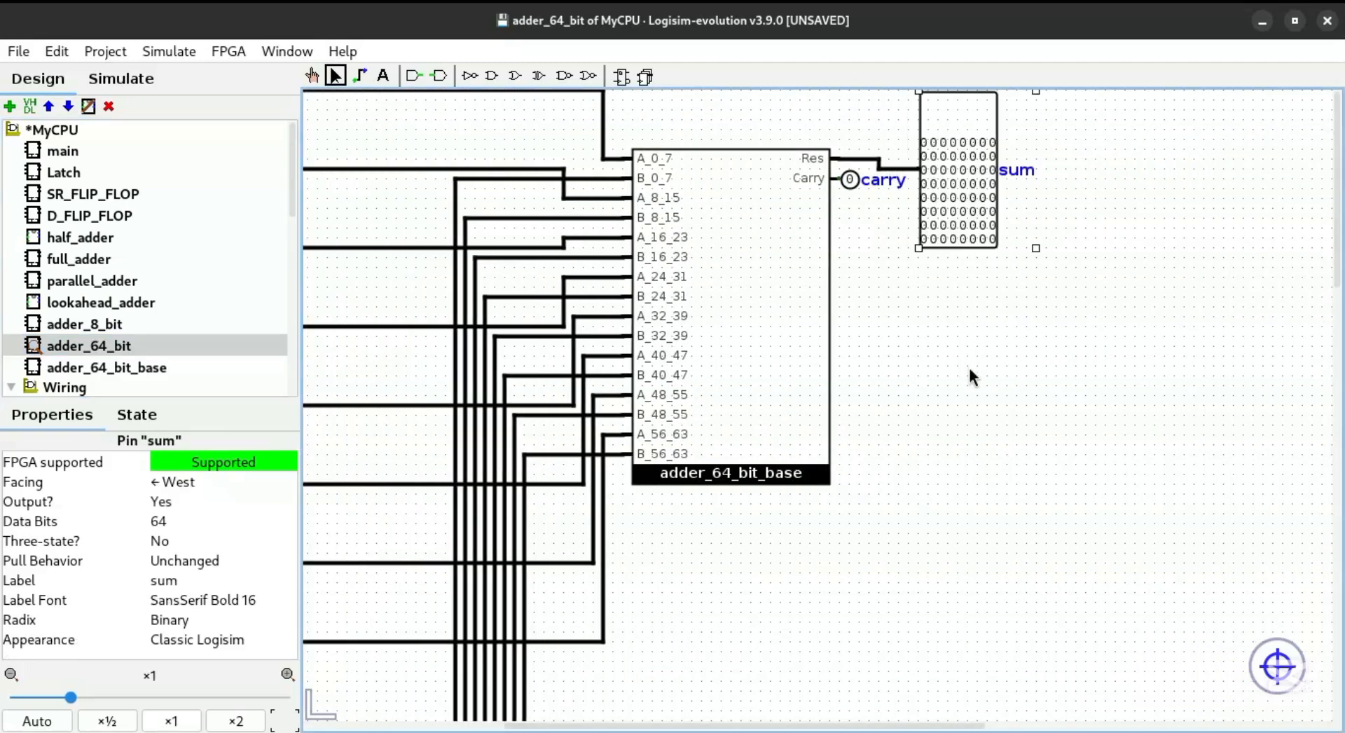
Set the lowest bit of pins A and B to 1 in adder_64_bit and check the sum pin
left_click_drag(709, 727, 509, 726)
left_click_drag(1329, 179, 1330, 341)
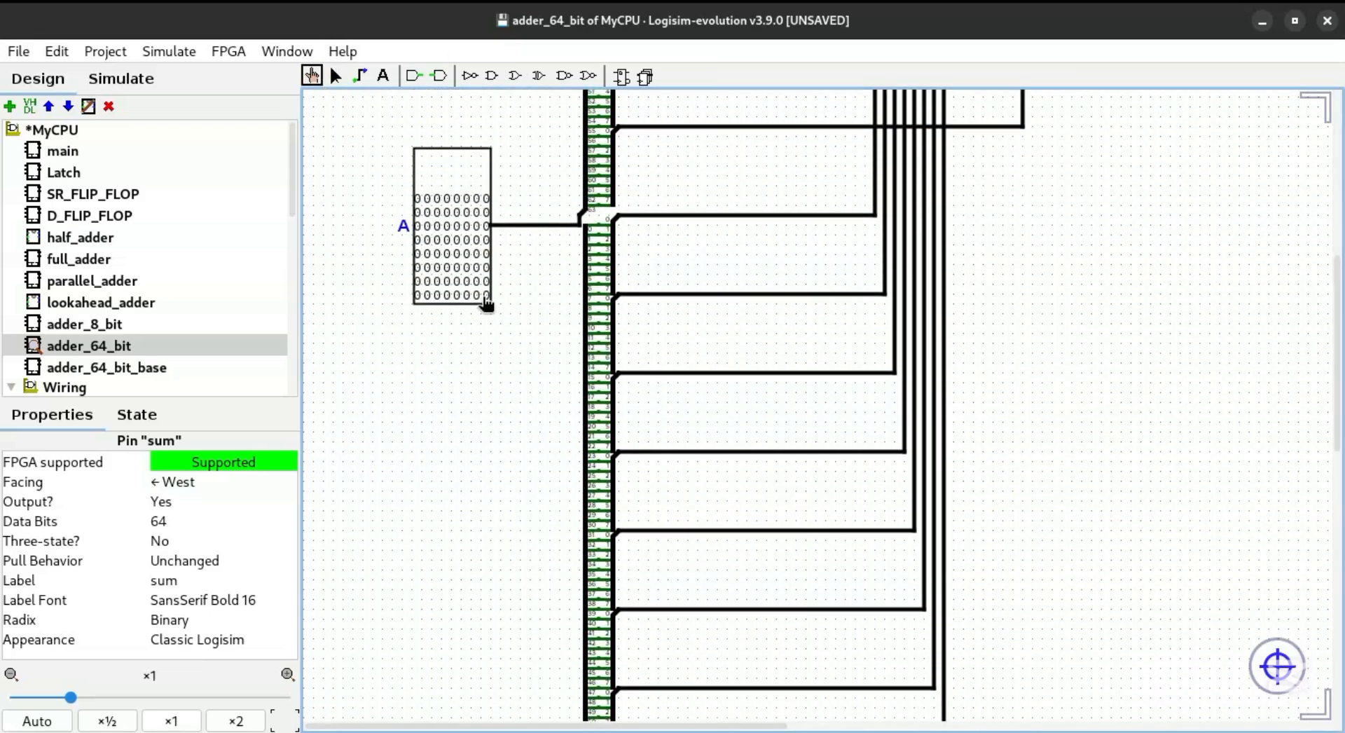
left_click(486, 299)
left_click_drag(1337, 272, 1323, 398)
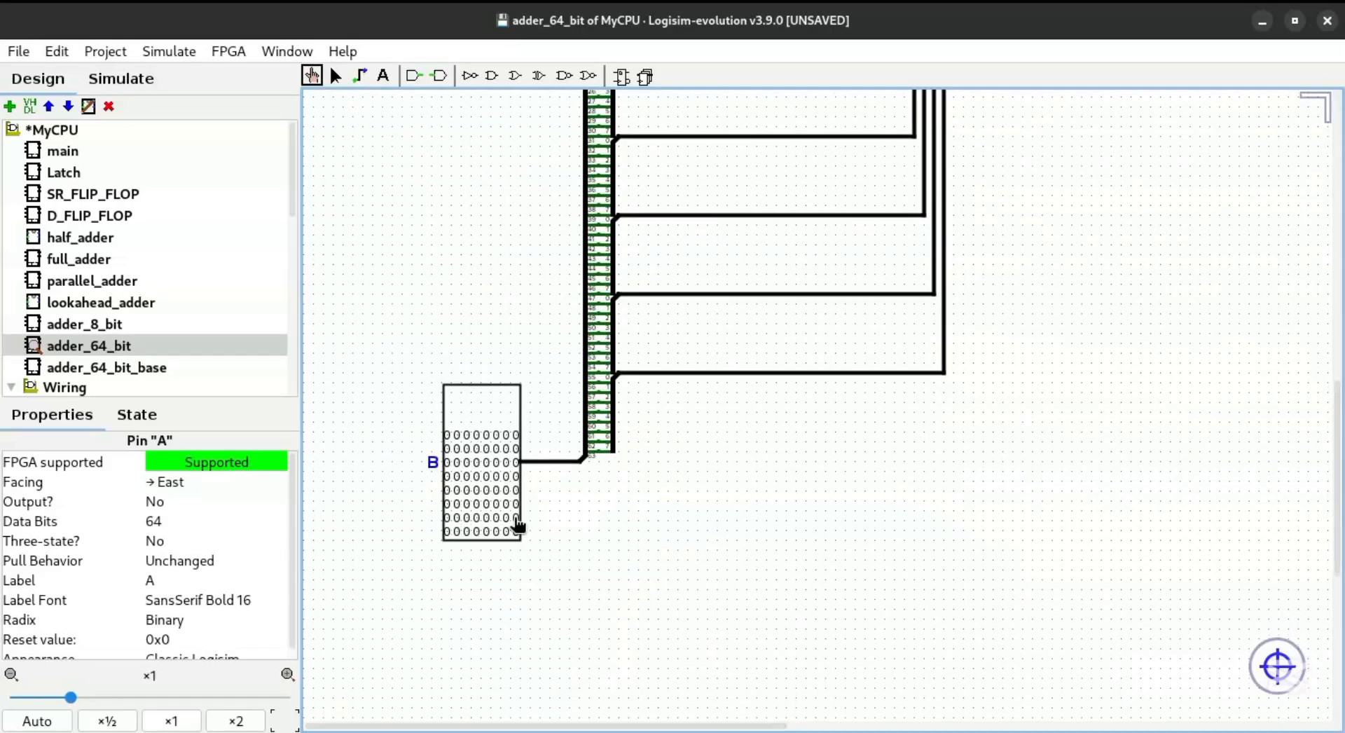
left_click(516, 530)
left_click_drag(741, 723, 1010, 714)
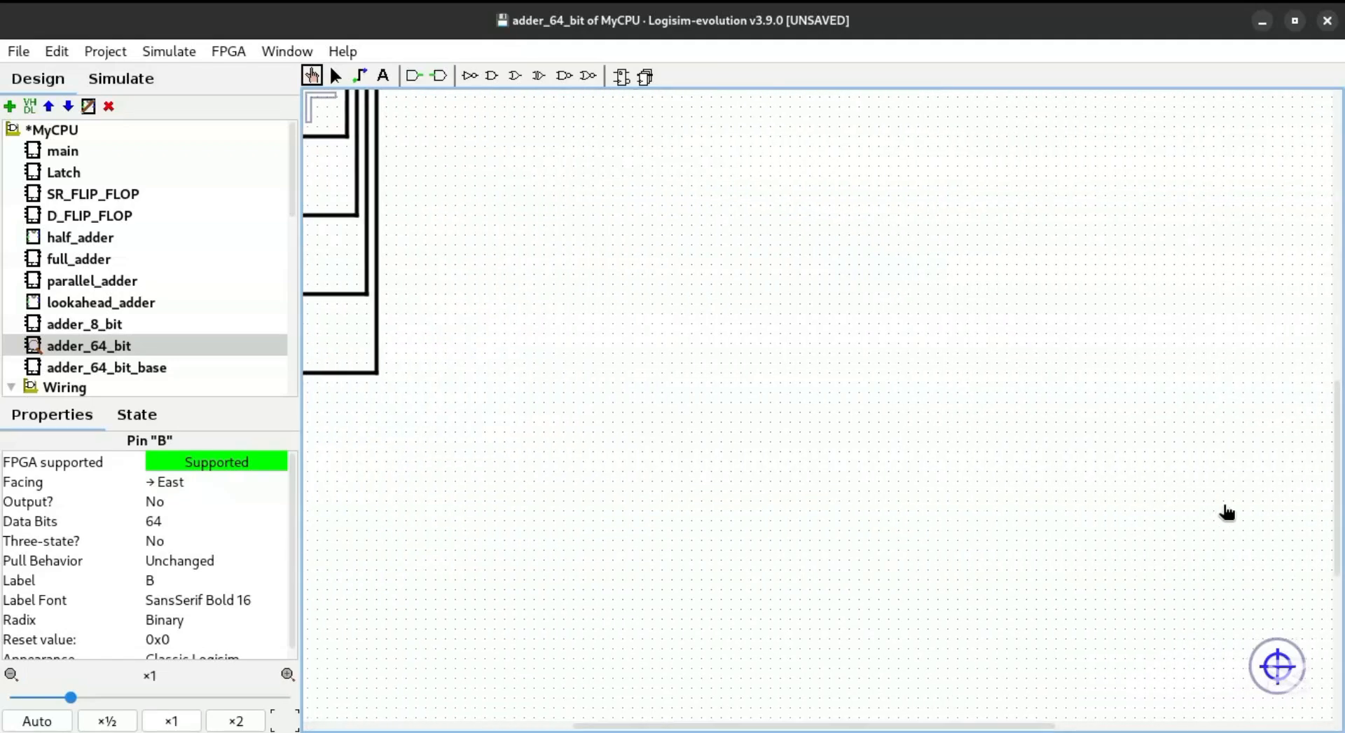
left_click_drag(1338, 471, 1294, 145)
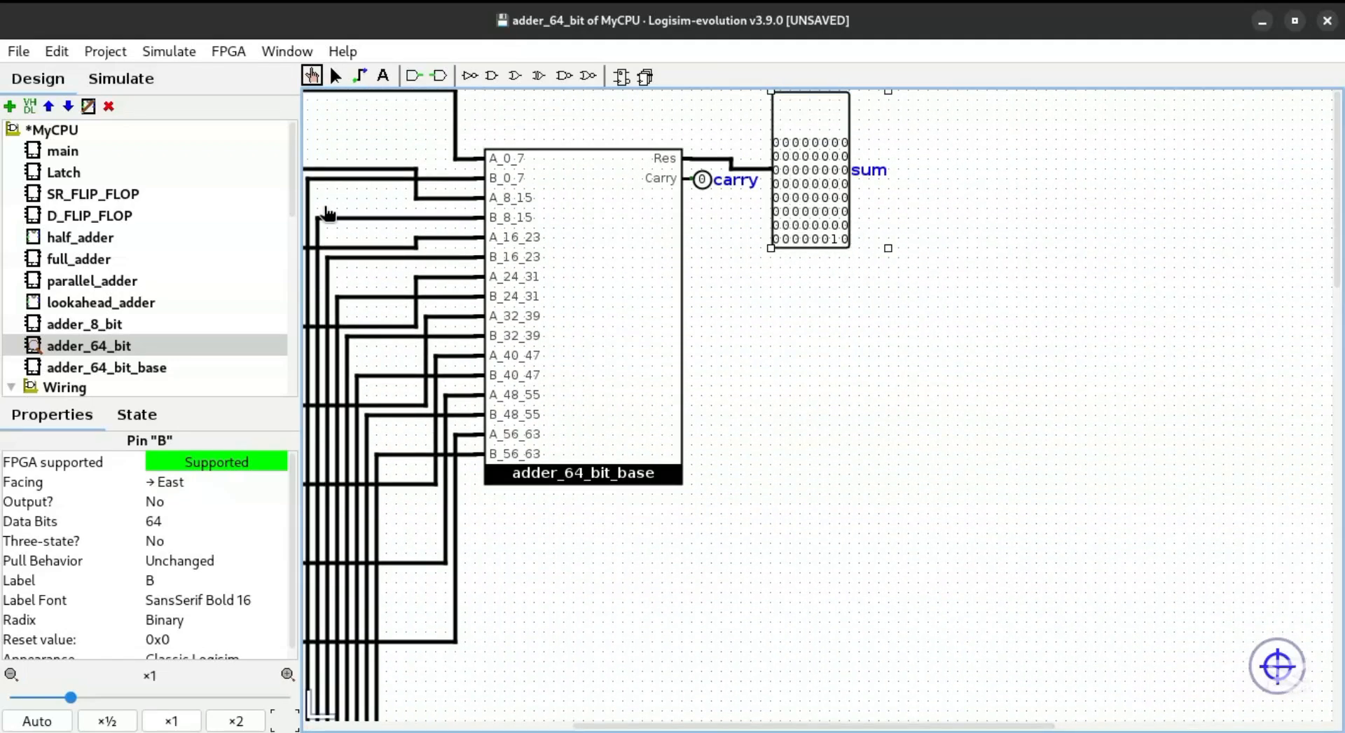
Open the main circuit and change the 64-bit pin wired to the adder's sum into an output pin
double_click(61, 152)
left_click_drag(828, 723, 556, 722)
left_click(720, 442)
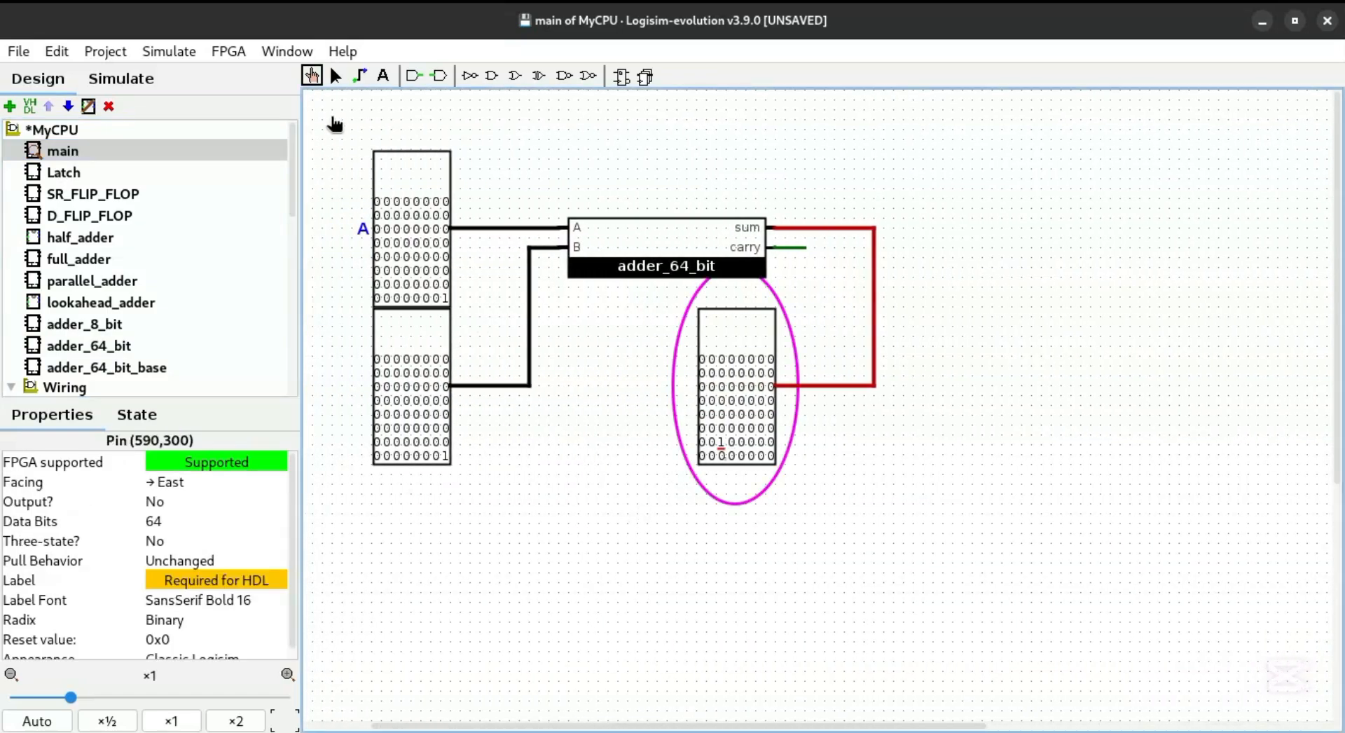
left_click(336, 75)
left_click(709, 417)
left_click(174, 500)
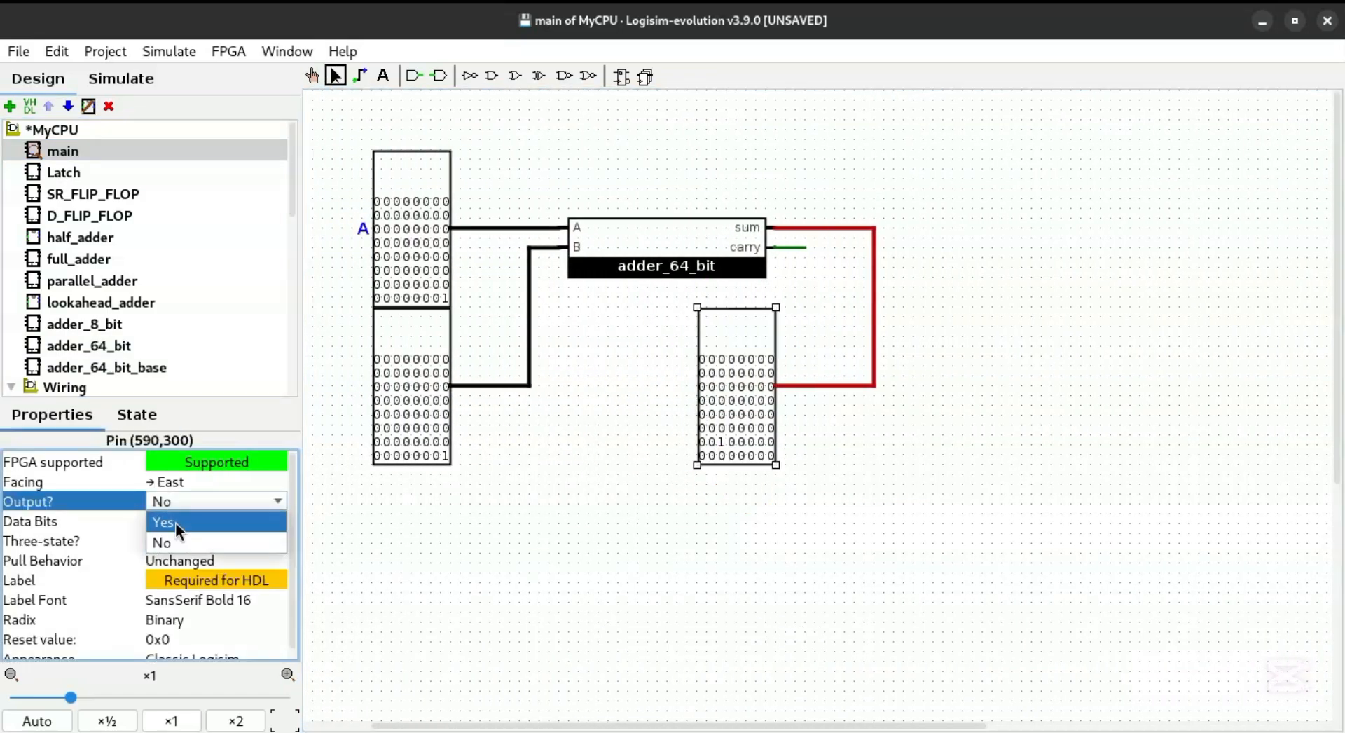
left_click(175, 523)
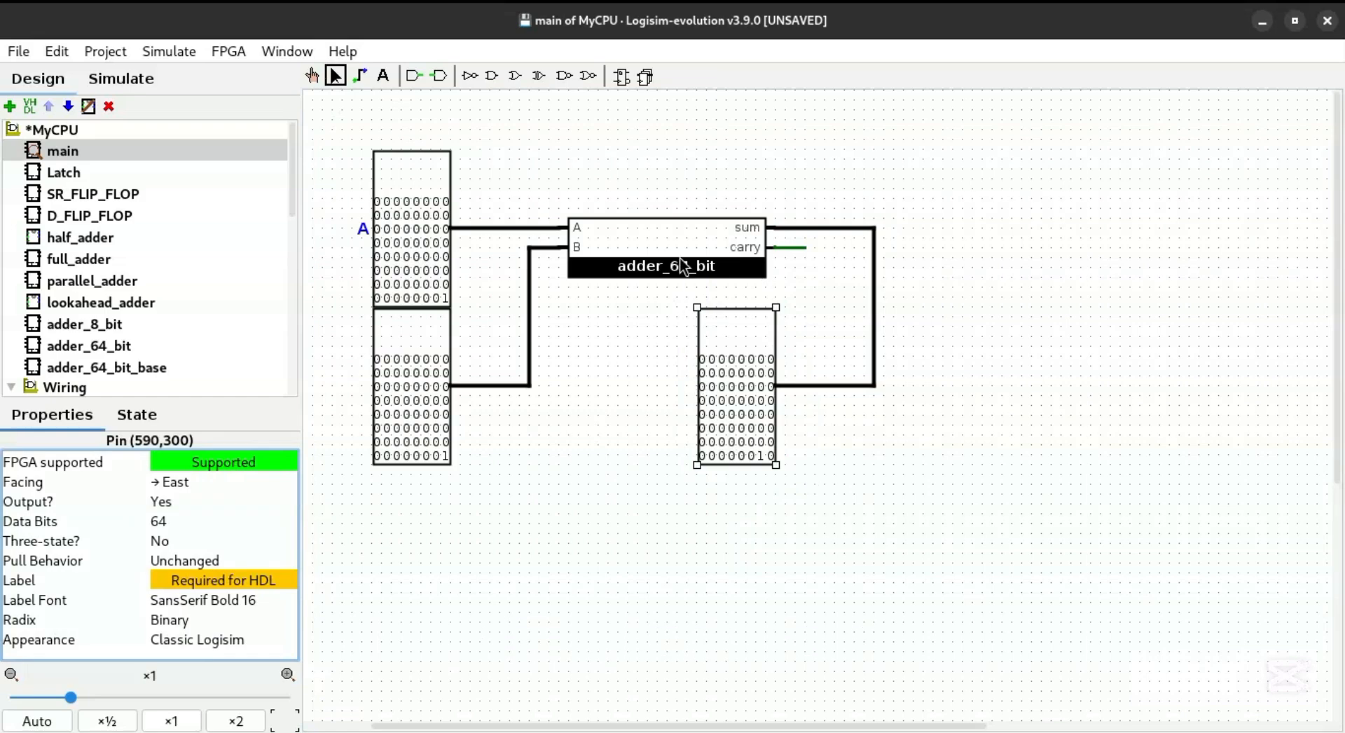
Test the addition by setting assorted bits of both input pins to 1, with the lowest byte of input B as 00000011
left_click(312, 75)
left_click(439, 456)
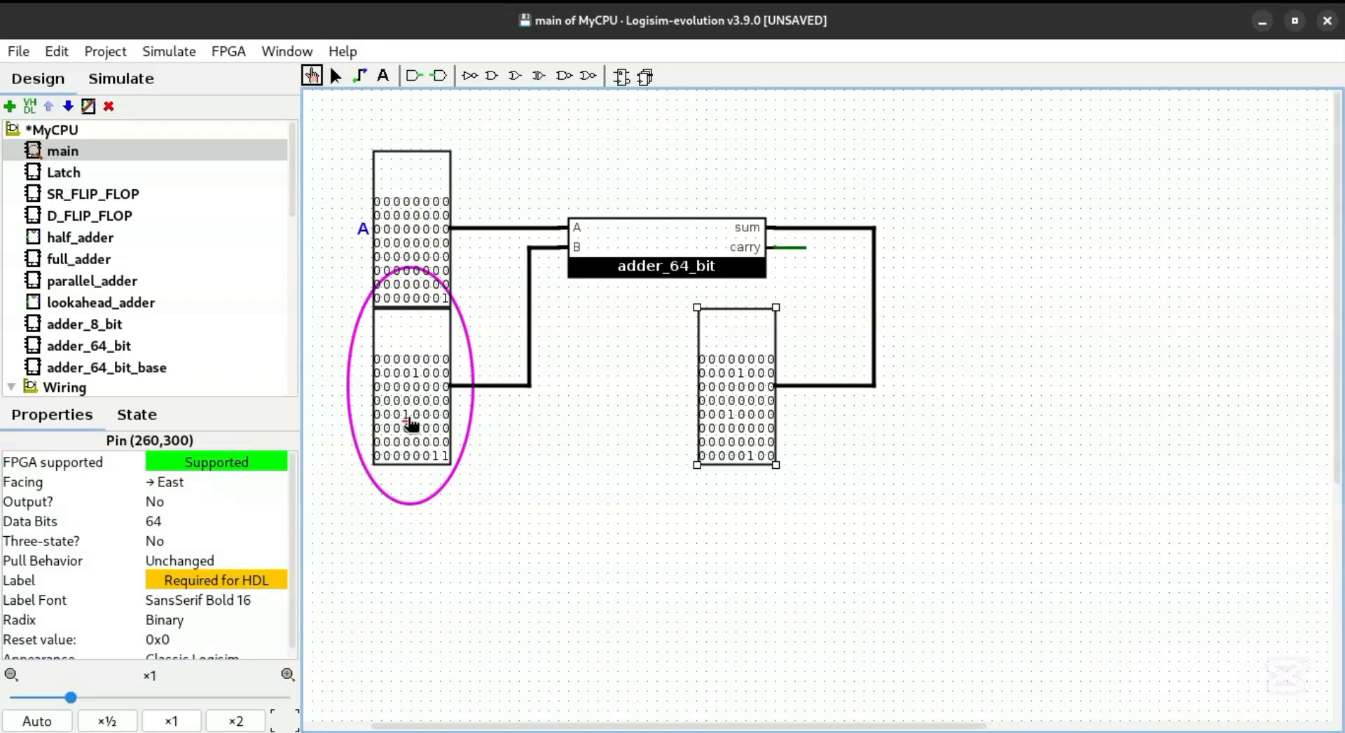
left_click(406, 256)
left_click(415, 229)
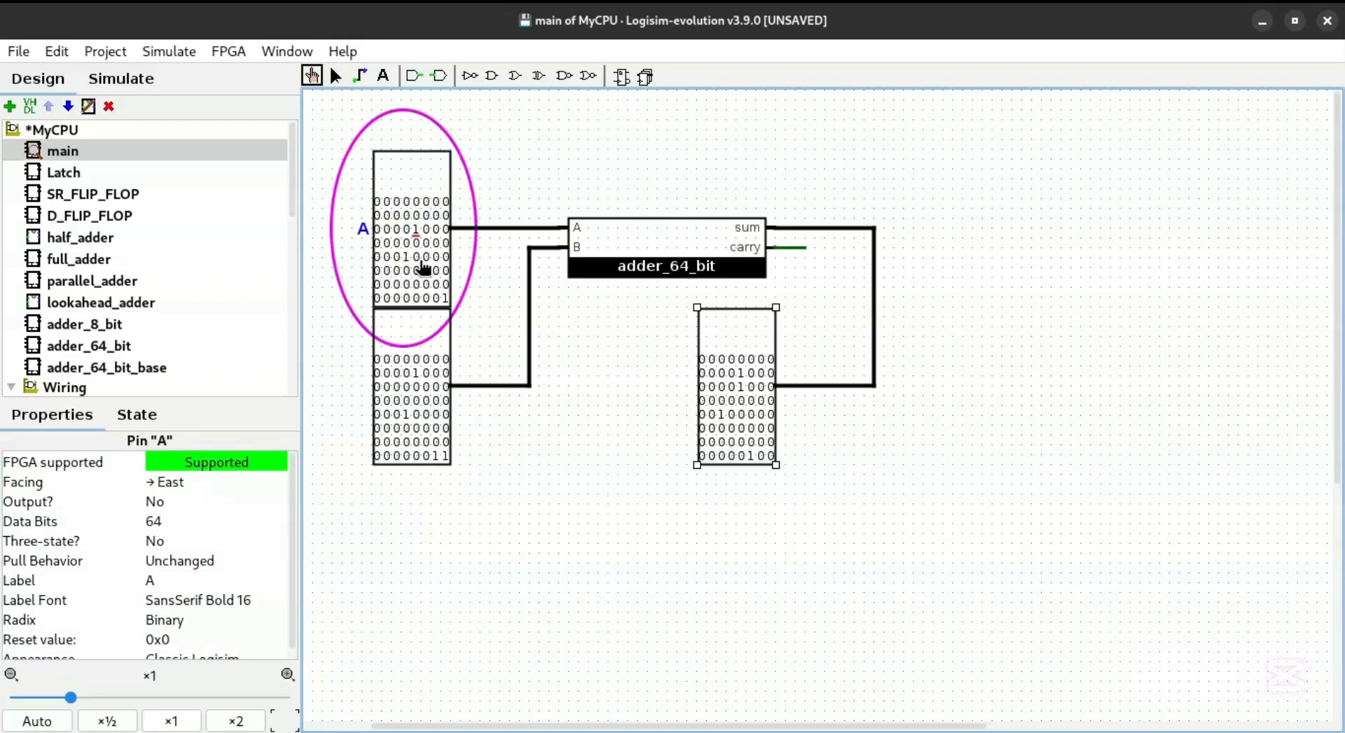
left_click(417, 258)
left_click(437, 404)
left_click(415, 414)
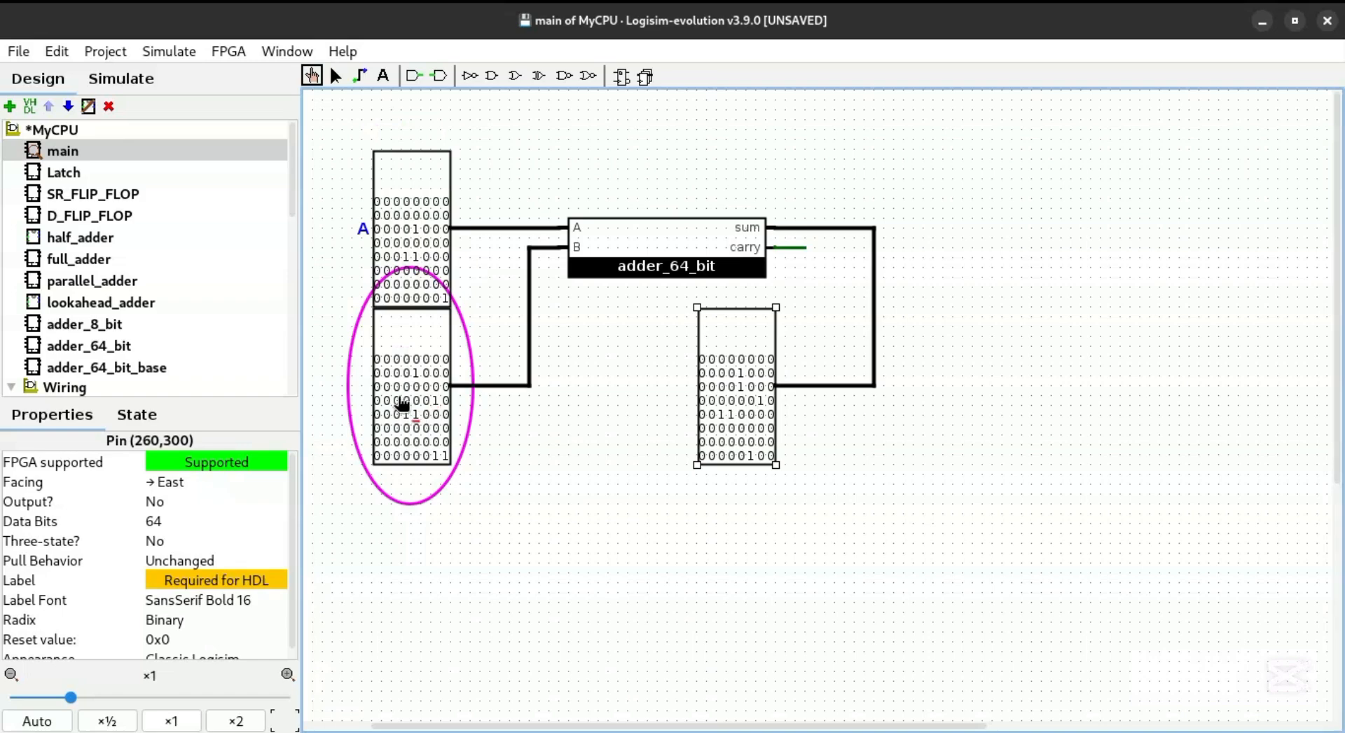
left_click(406, 441)
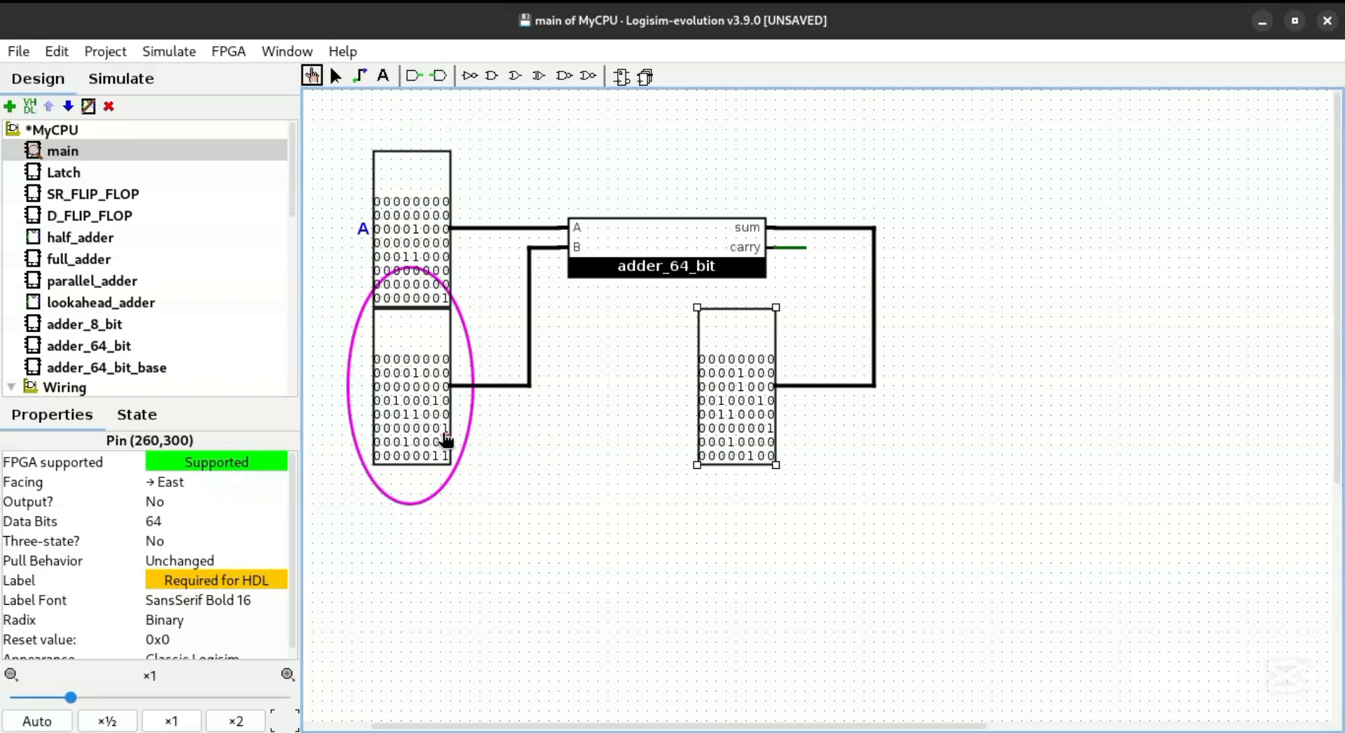
Set more bits of input A, making its lowest byte 00000101, and set the highest bit of both inputs to 1
left_click(409, 229)
left_click(398, 257)
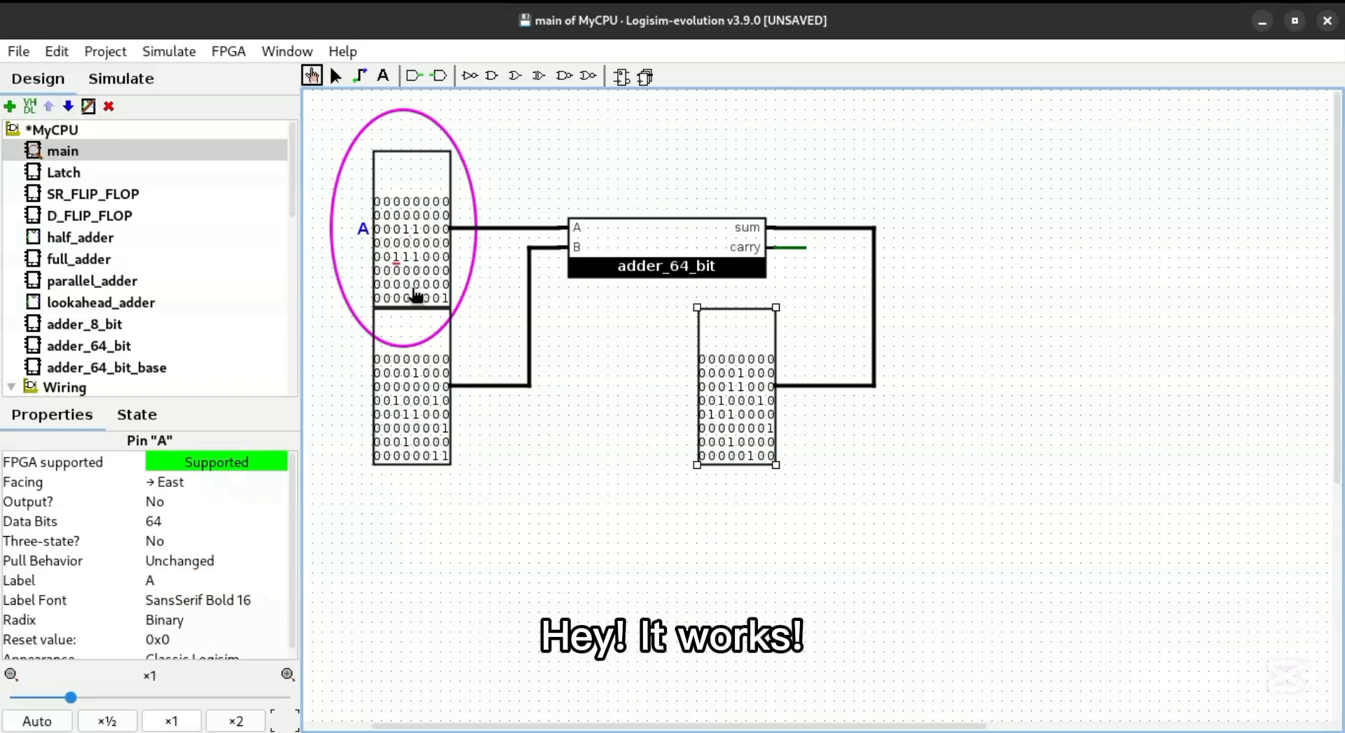
left_click(419, 284)
left_click(425, 270)
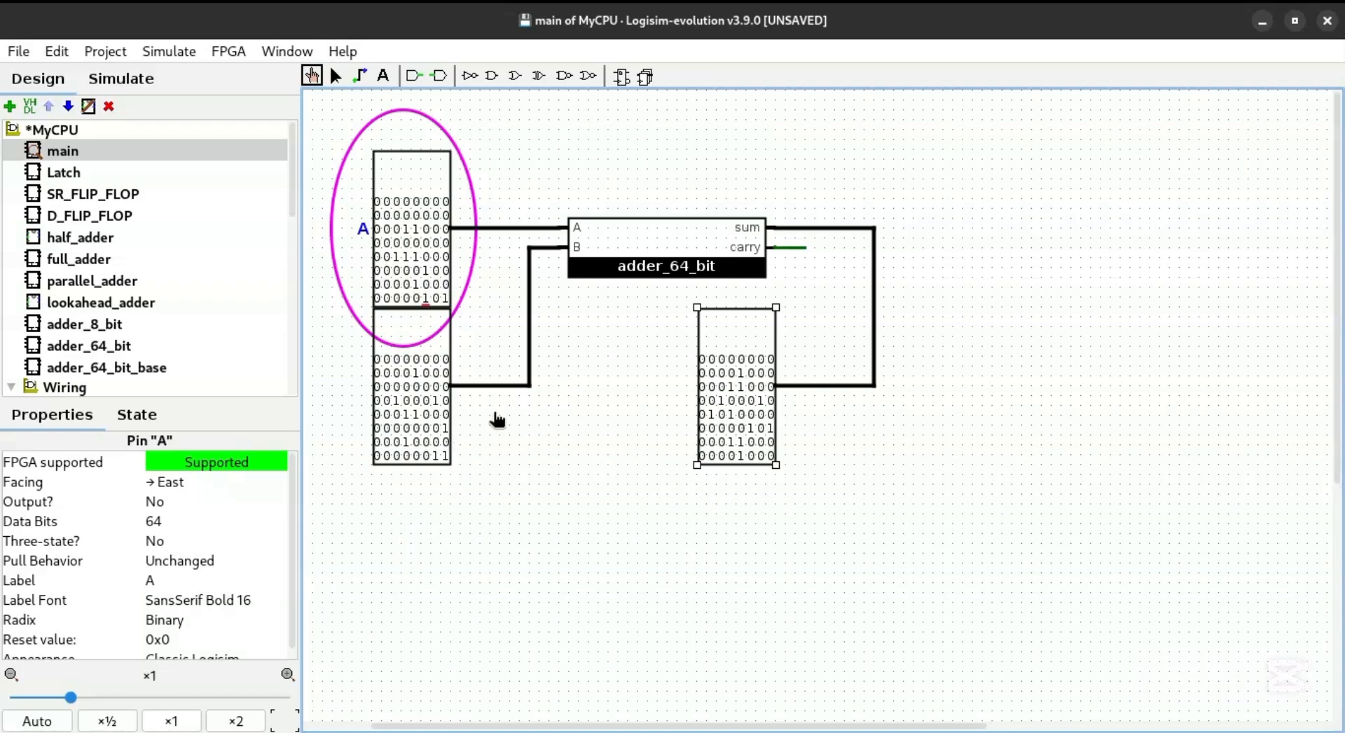
left_click(376, 202)
left_click(379, 369)
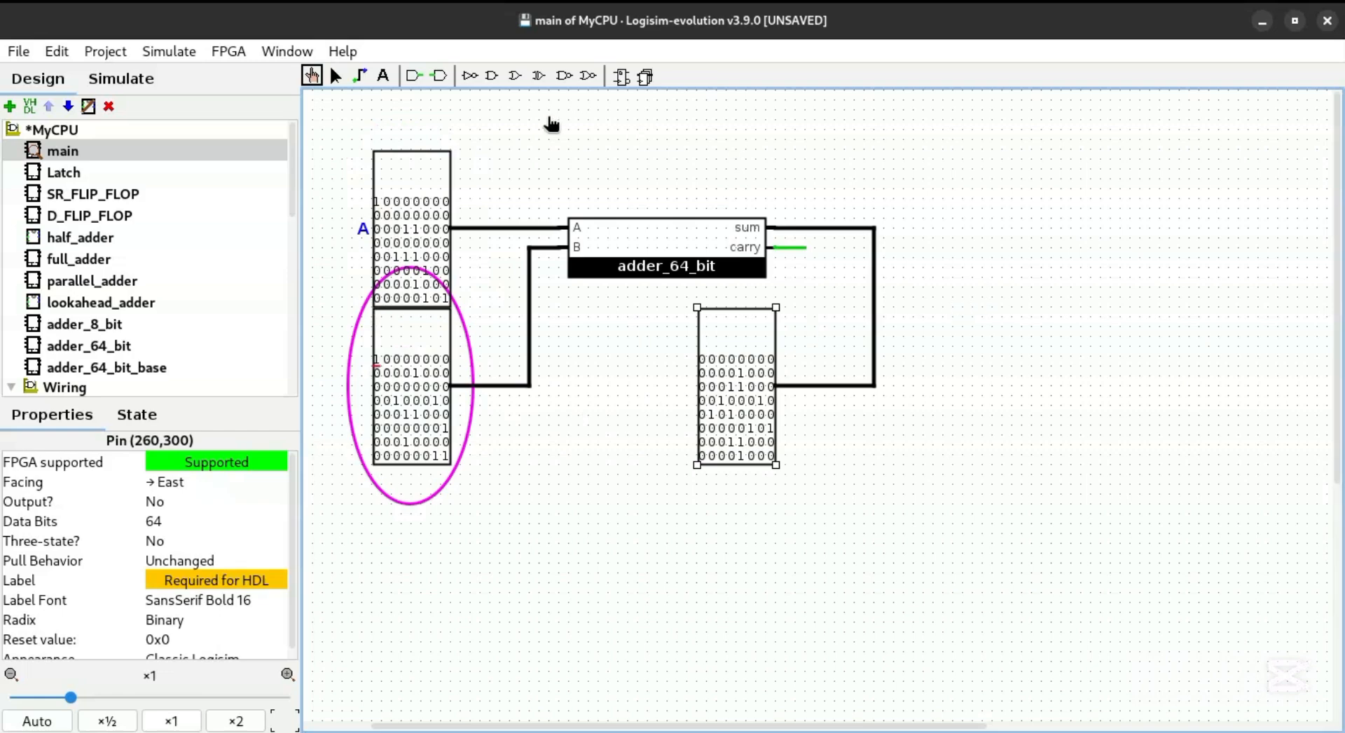
Delete the whole test setup of pins, wires and adder from the main circuit
left_click(336, 76)
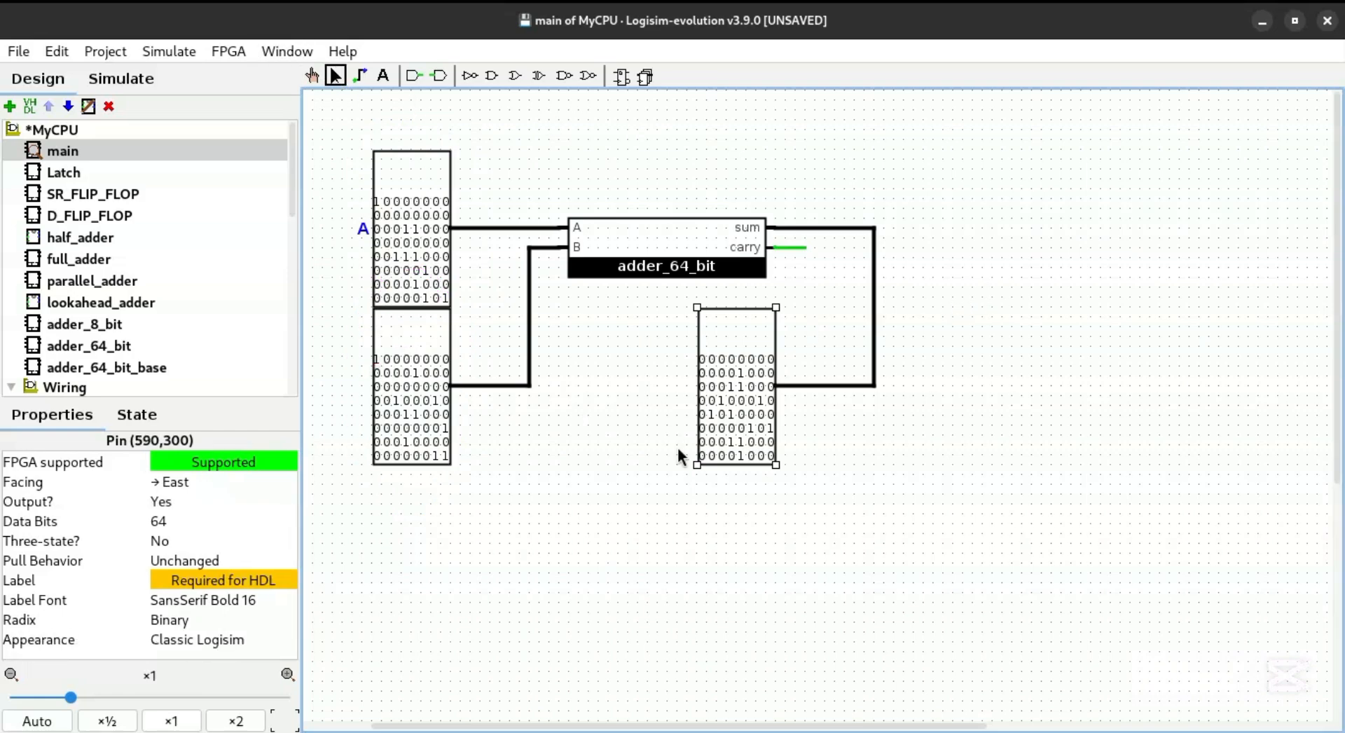
left_click_drag(902, 553, 321, 125)
key("Delete")
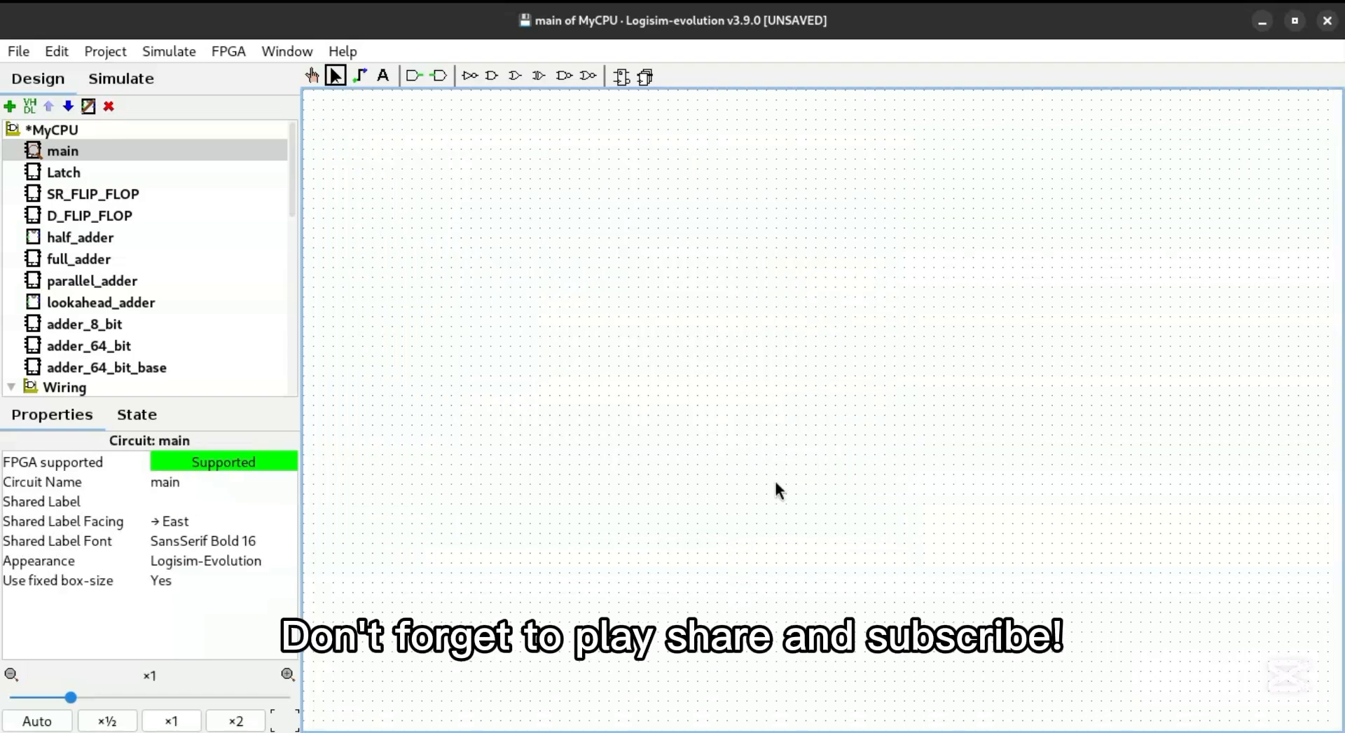